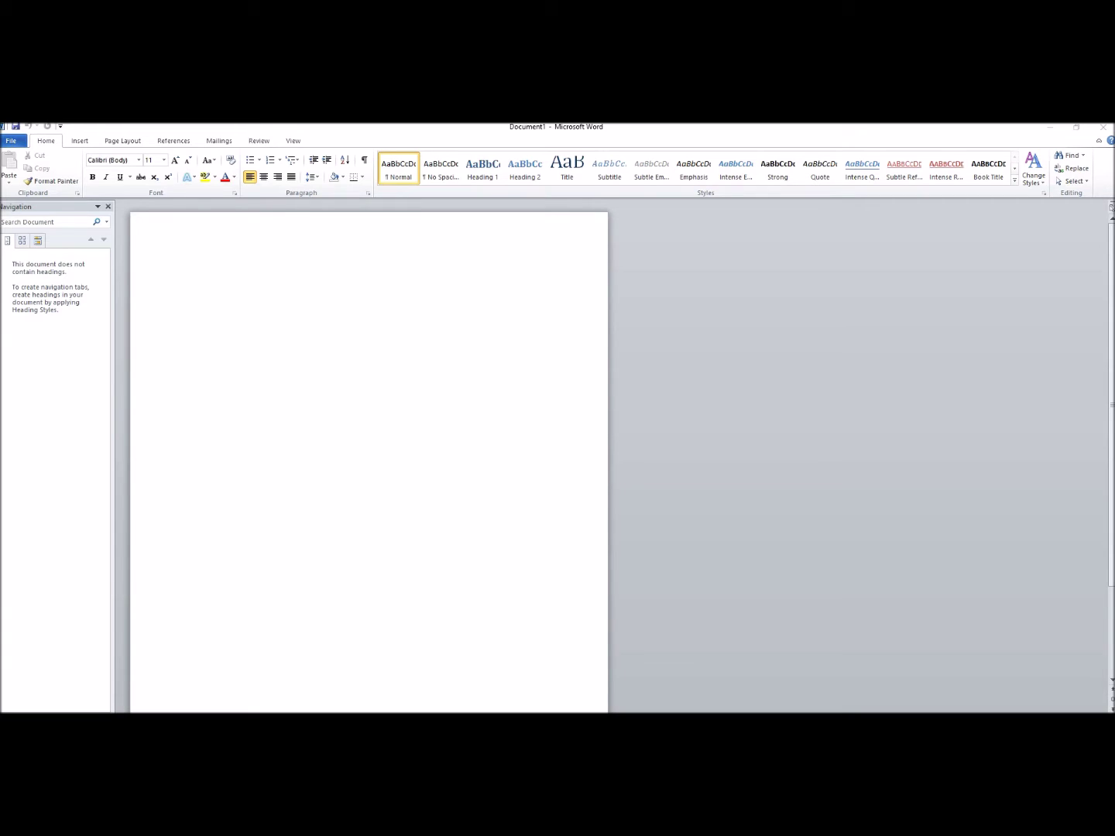
# Bring up the fqb_enchanting_mf kit folder in File Explorer beside the blank document.
pyautogui.hotkey('alt', 'Tab')
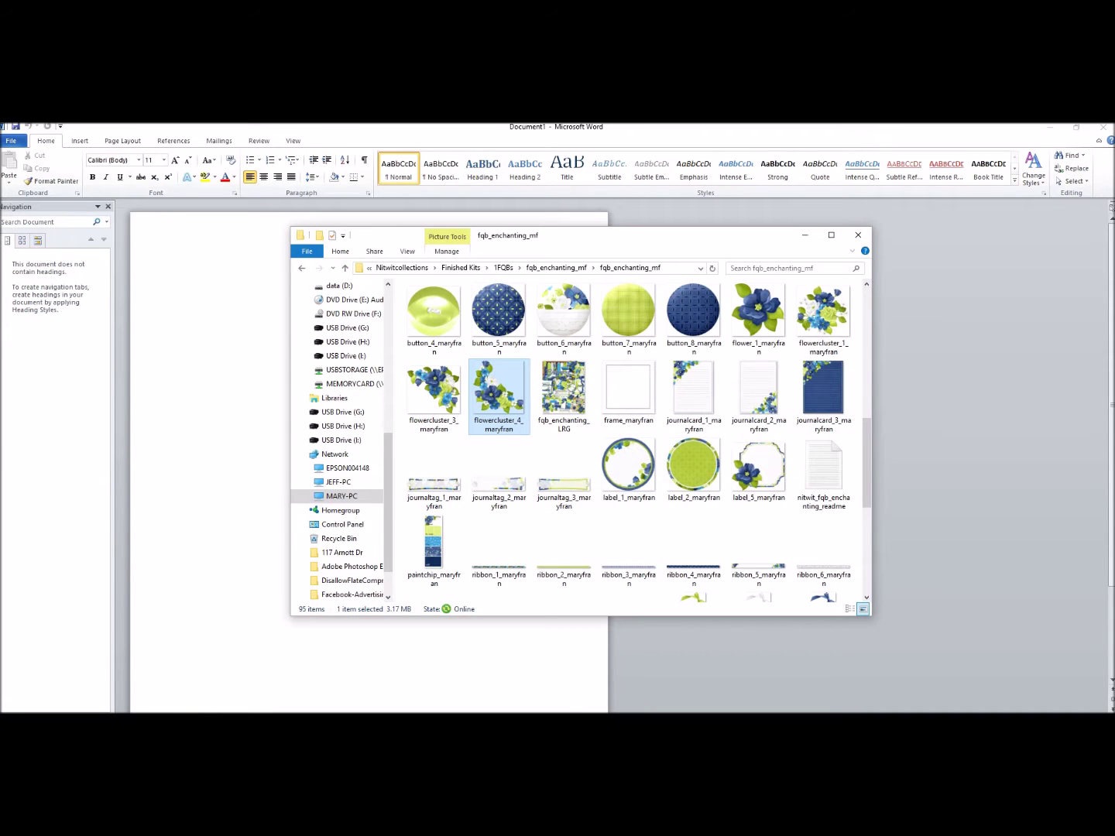
# Preview flowercluster_4_maryfran full size, then close the preview and the kit folder.
pyautogui.press('Return')
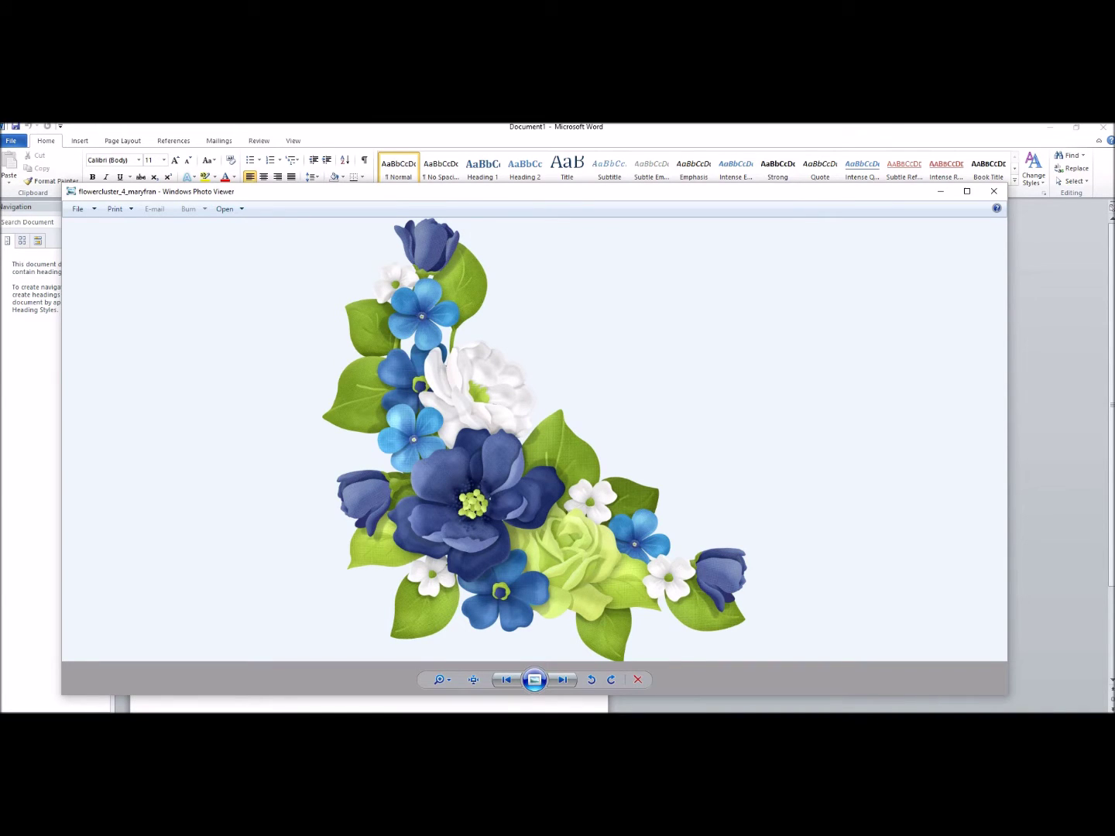
pyautogui.click(993, 191)
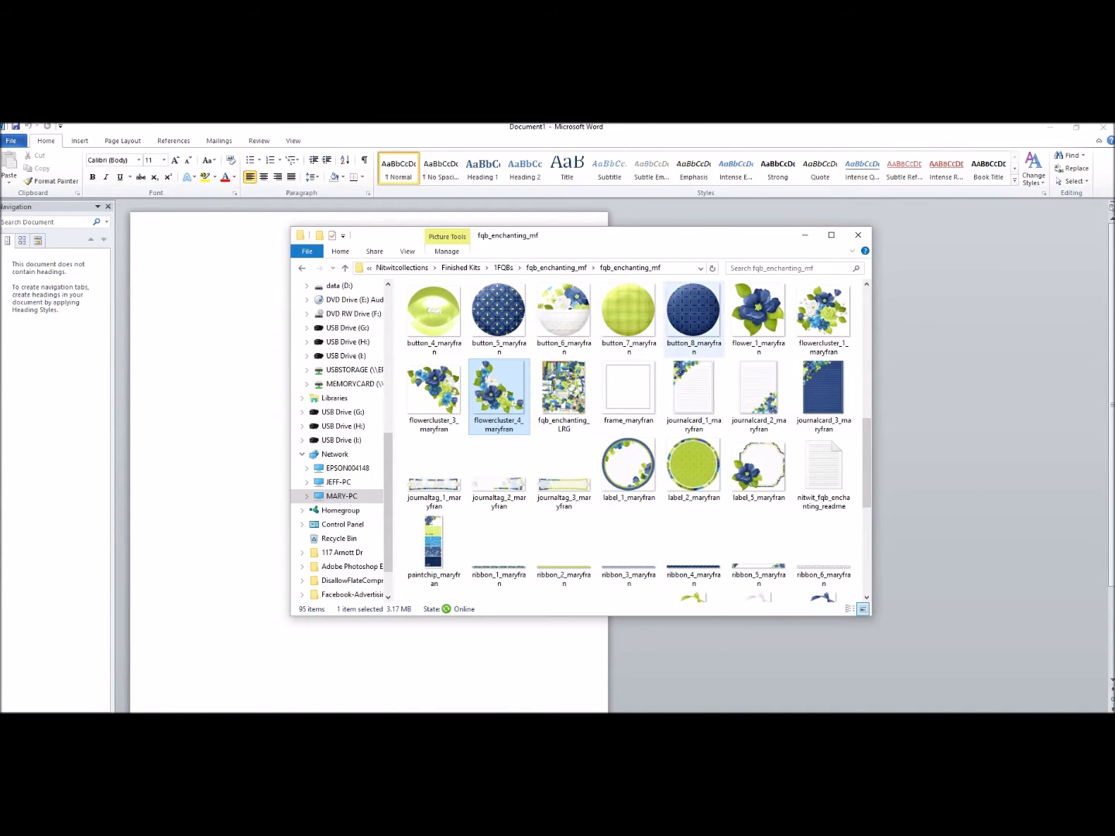
pyautogui.hotkey('alt', 'Tab')
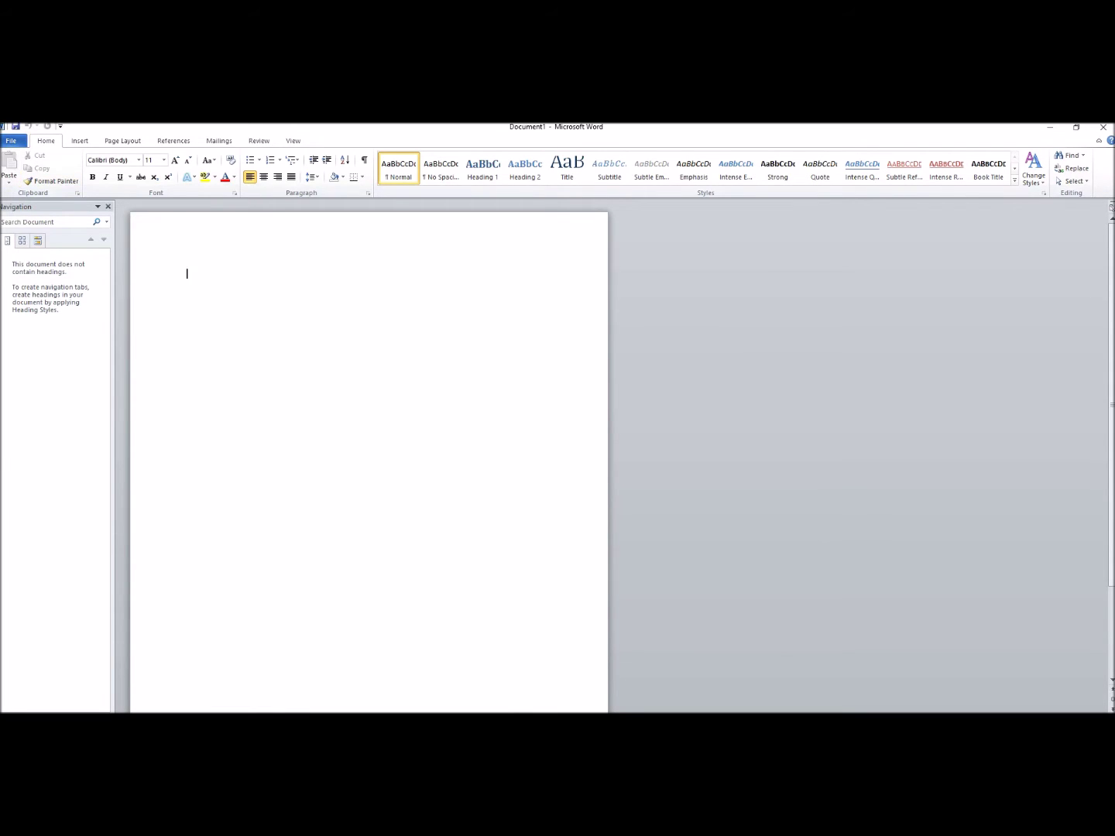
# Close Document1 and dismiss the Open dialog without opening a file.
pyautogui.click(11, 140)
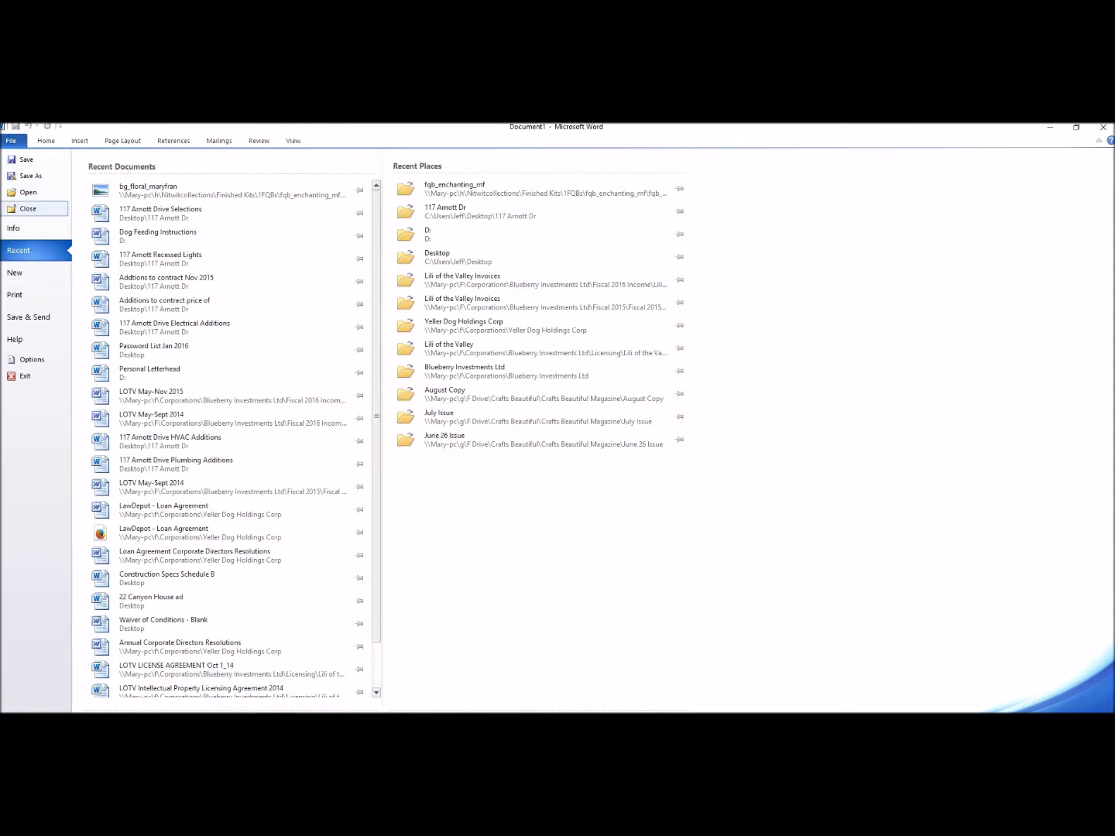
pyautogui.click(22, 191)
pyautogui.hotkey('alt', 'f')
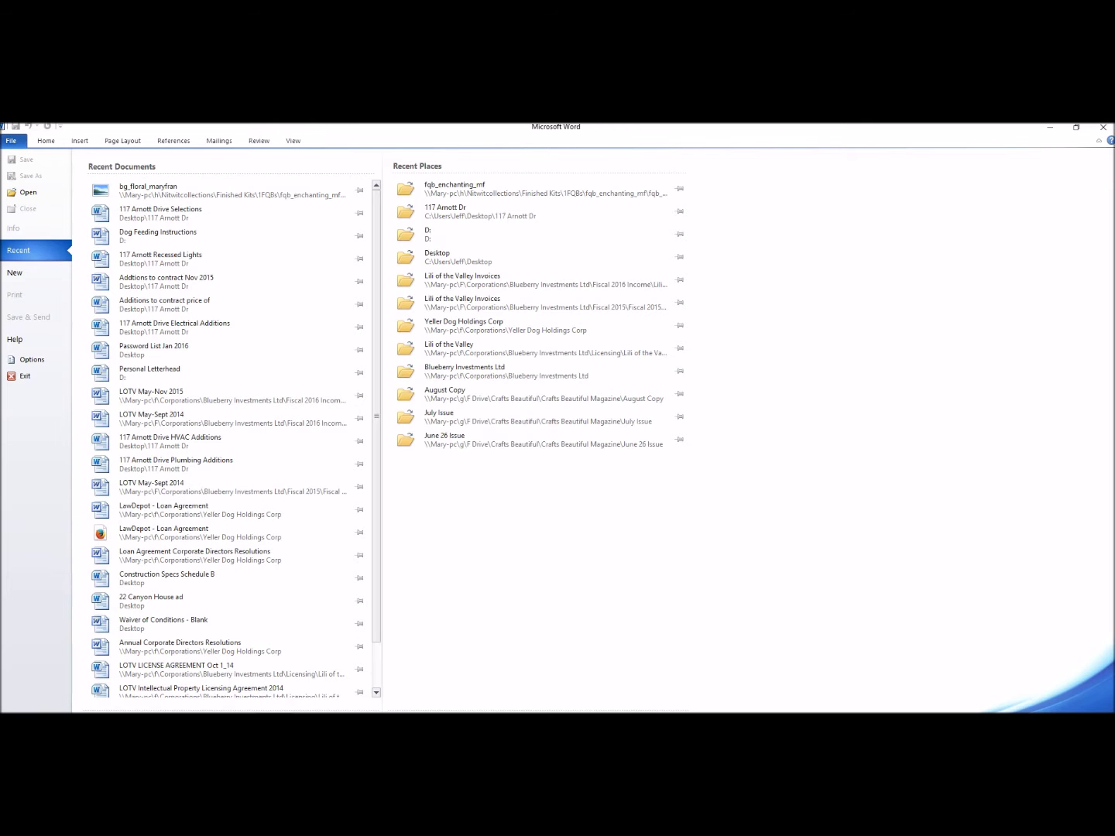
pyautogui.press('o')
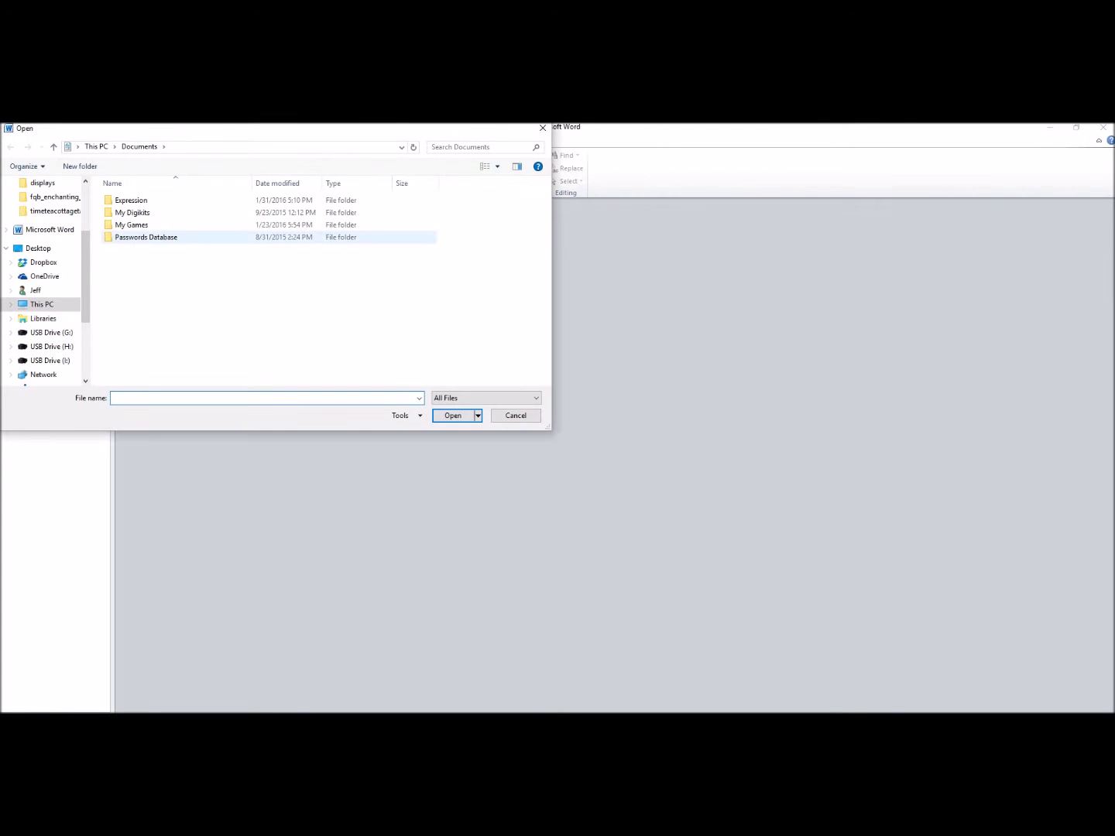
pyautogui.press('Escape')
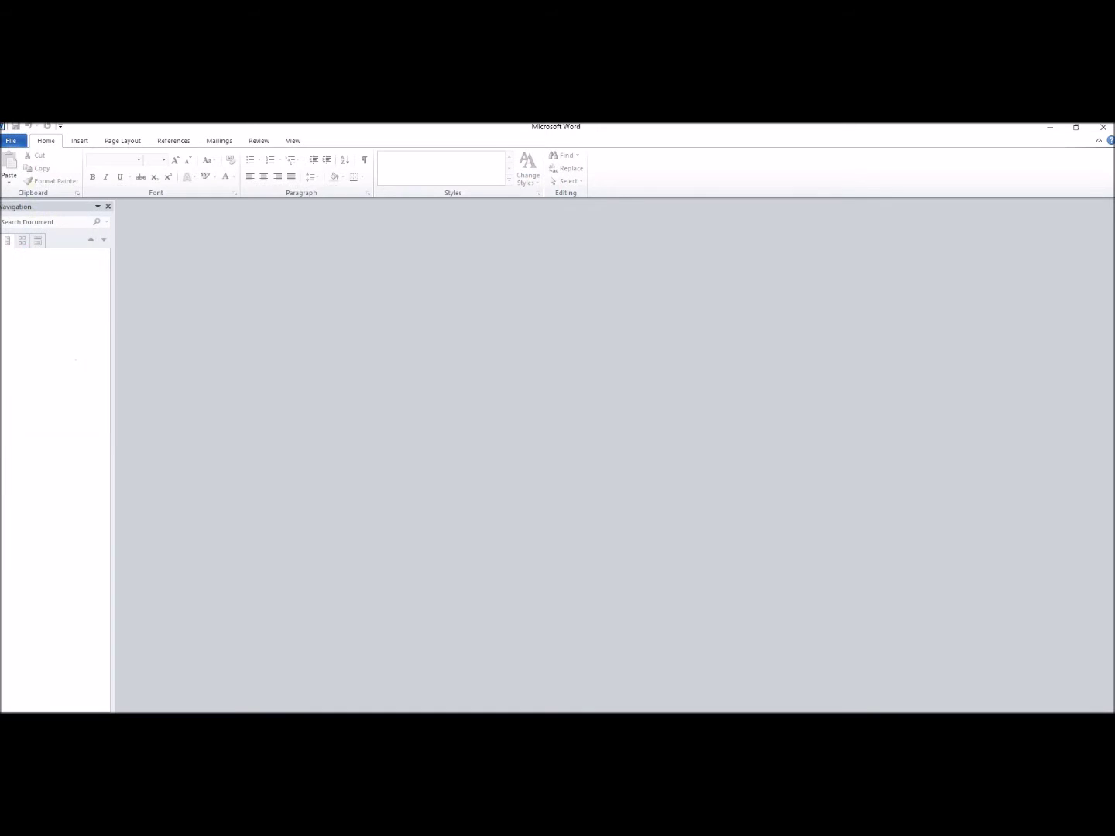
# Create a new blank document, Document2.
pyautogui.hotkey('alt', 'f')
pyautogui.press('n')
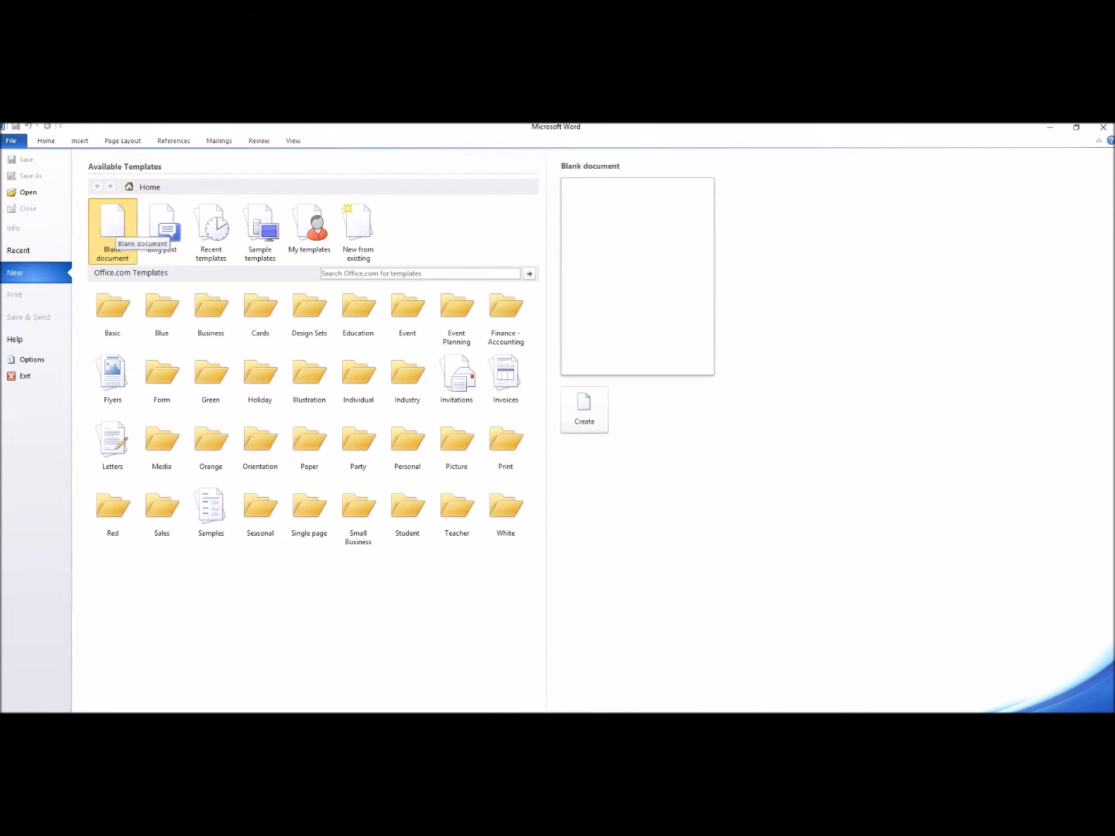
pyautogui.click(584, 409)
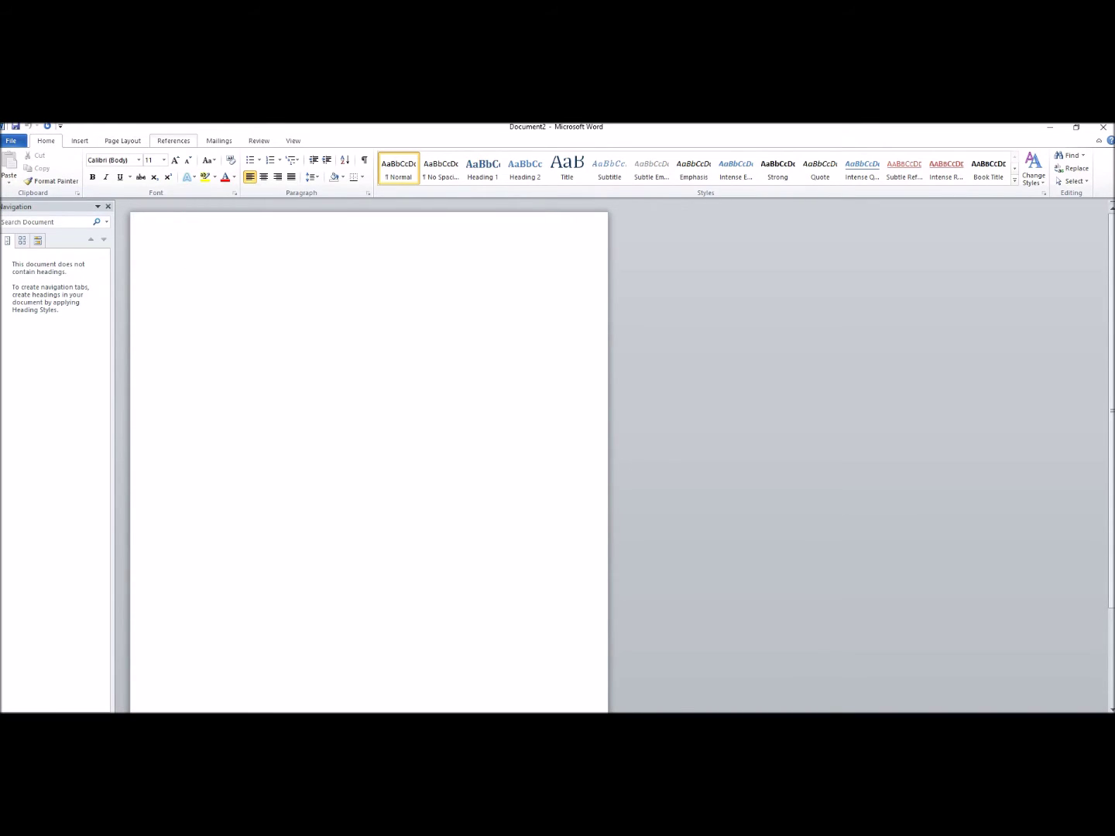
# Browse Insert Picture to MARY-PC > h > Nitwitcollections > Finished Kits > 1FQBs > fqb_enchanting_mf.
pyautogui.click(80, 141)
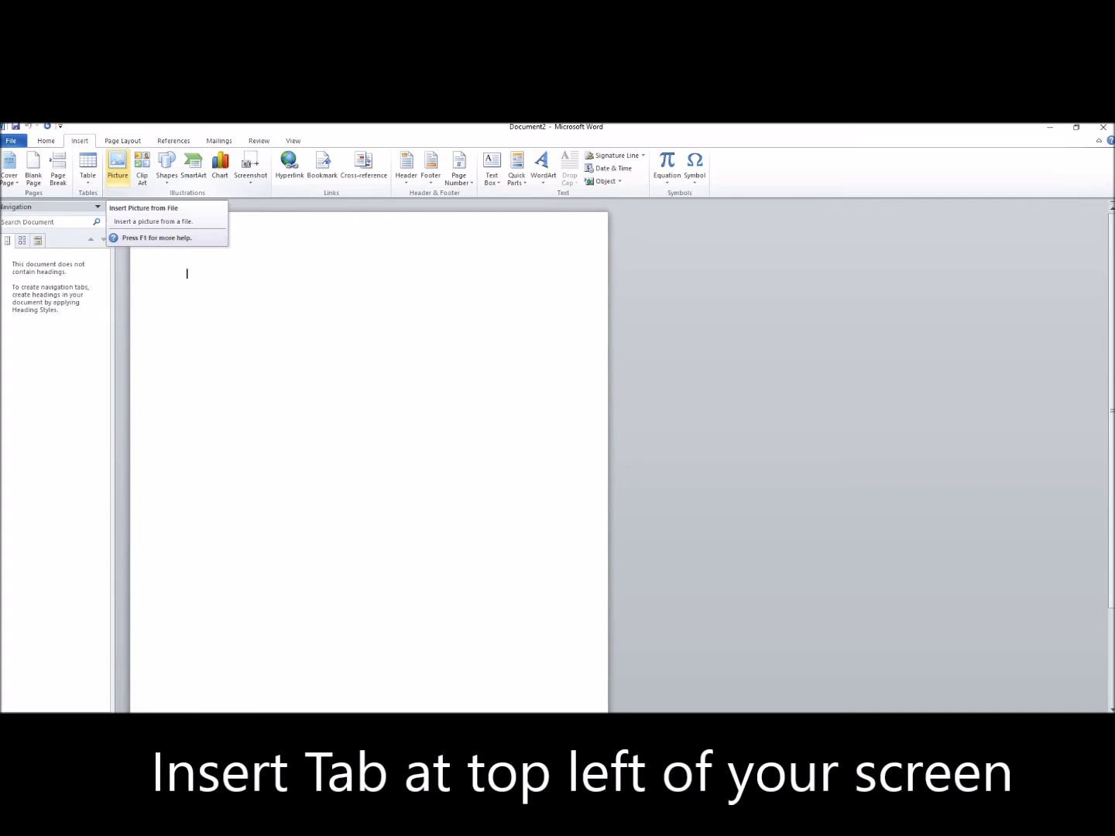
pyautogui.click(118, 167)
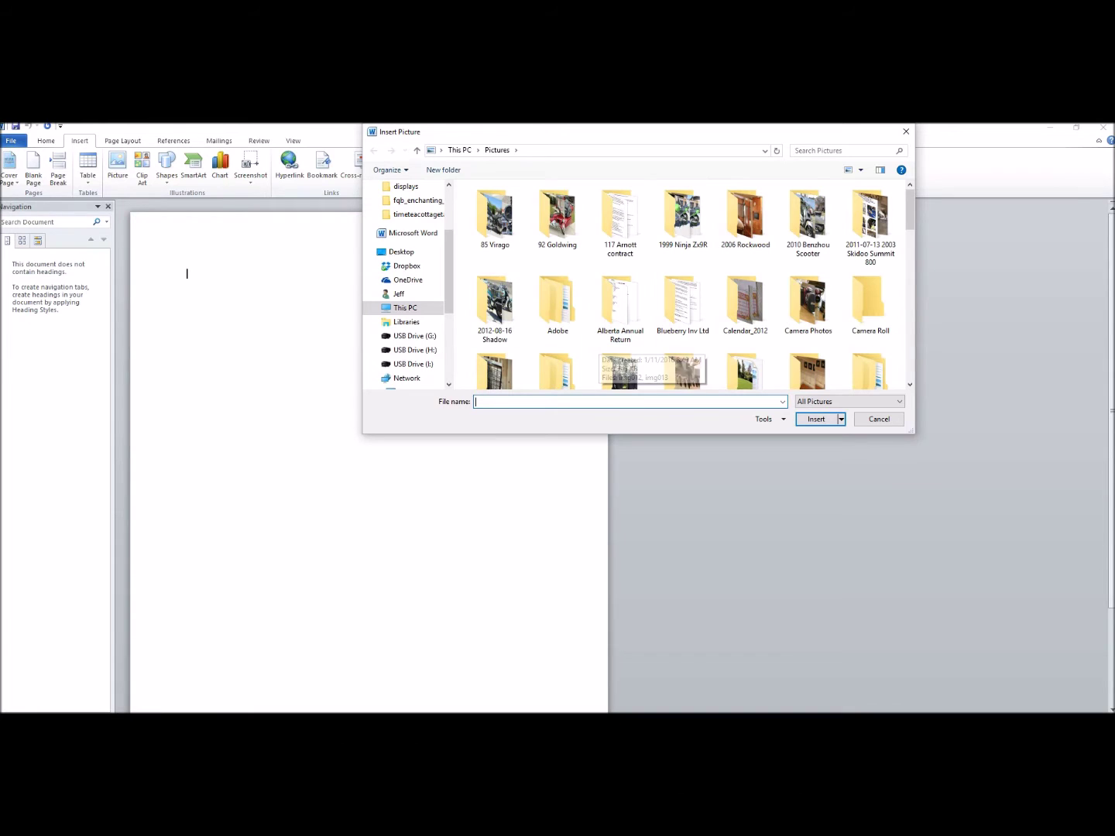
pyautogui.scroll(-3, 410, 325)
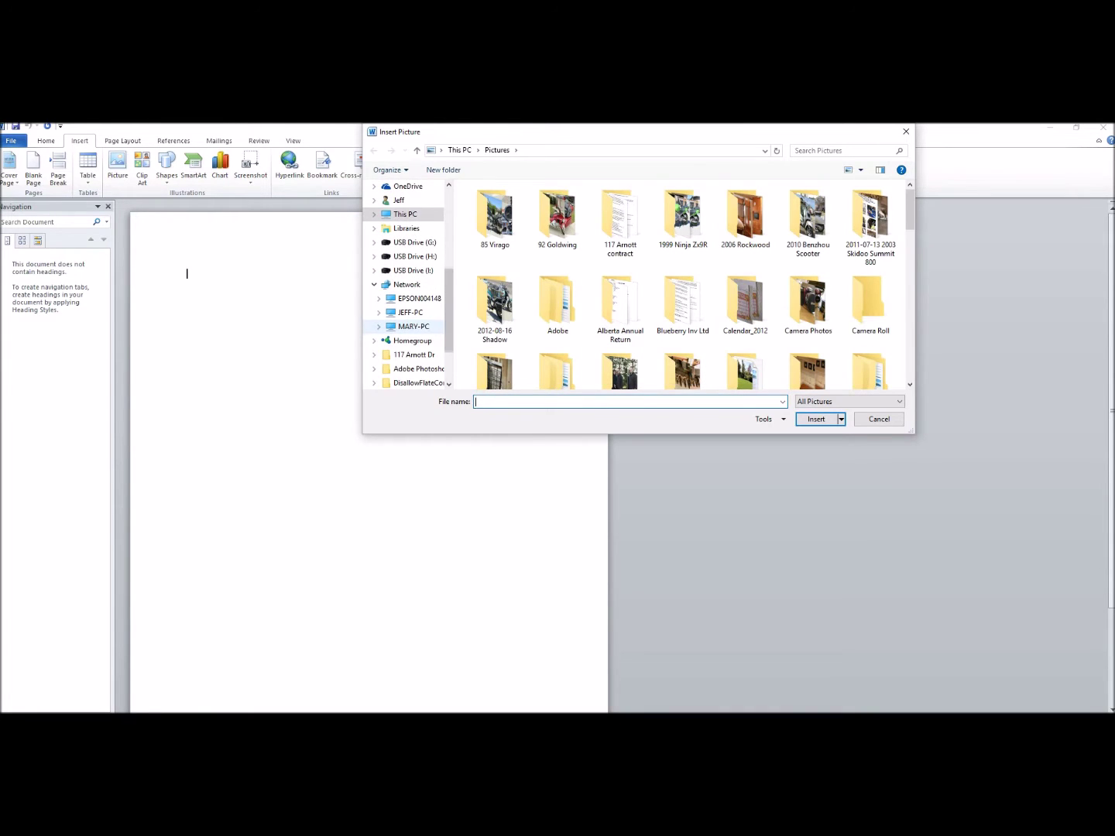
pyautogui.click(413, 326)
pyautogui.doubleClick(686, 263)
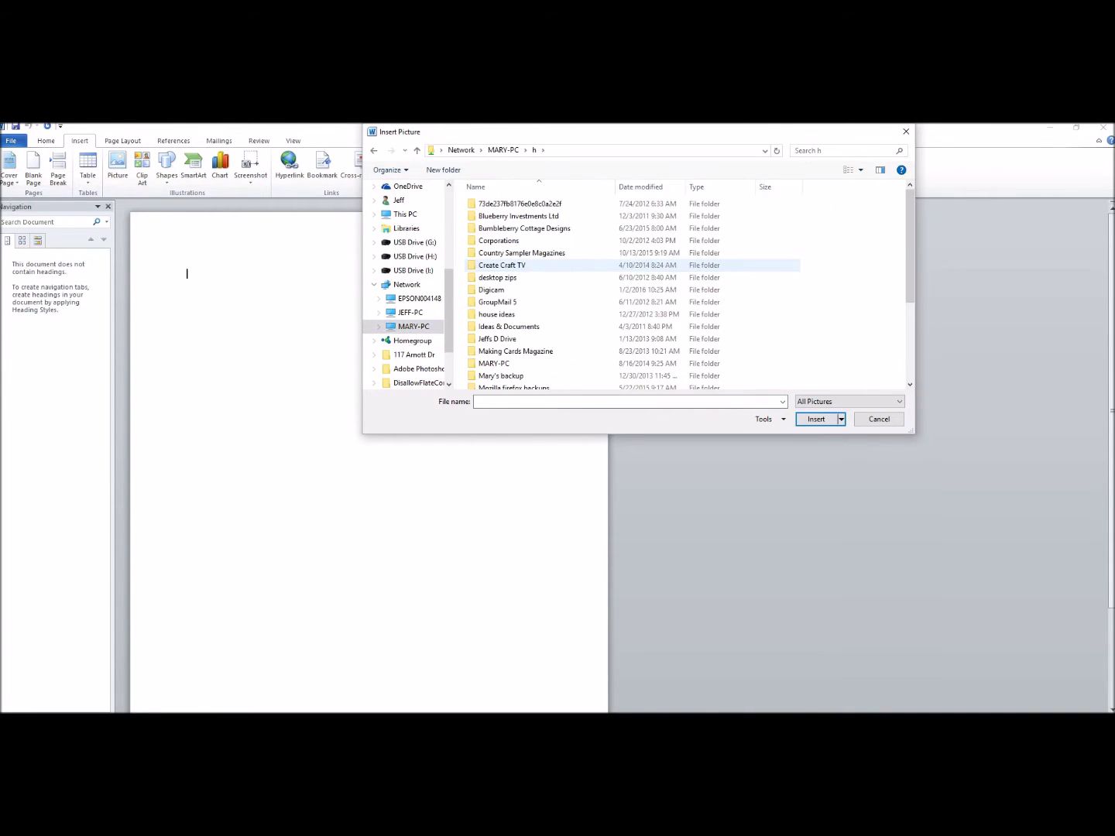
pyautogui.scroll(-2, 542, 272)
pyautogui.doubleClick(504, 370)
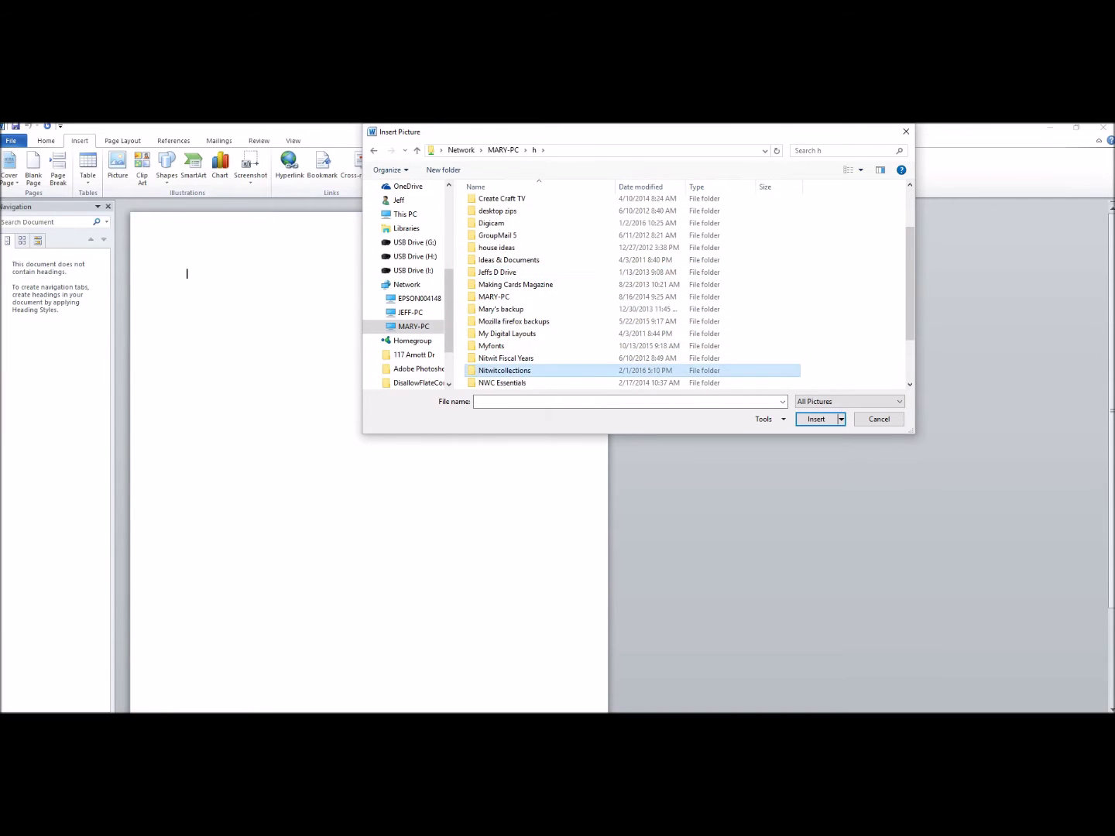
pyautogui.scroll(-2, 503, 358)
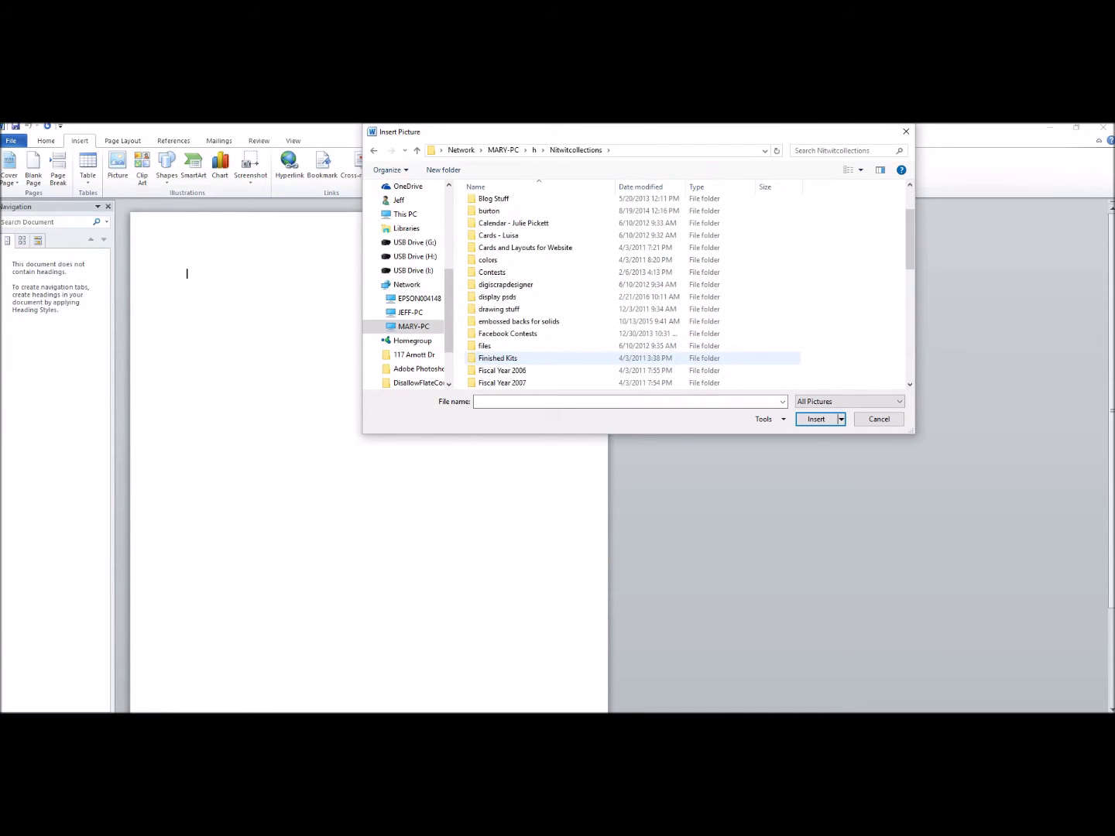
pyautogui.doubleClick(497, 357)
pyautogui.doubleClick(495, 202)
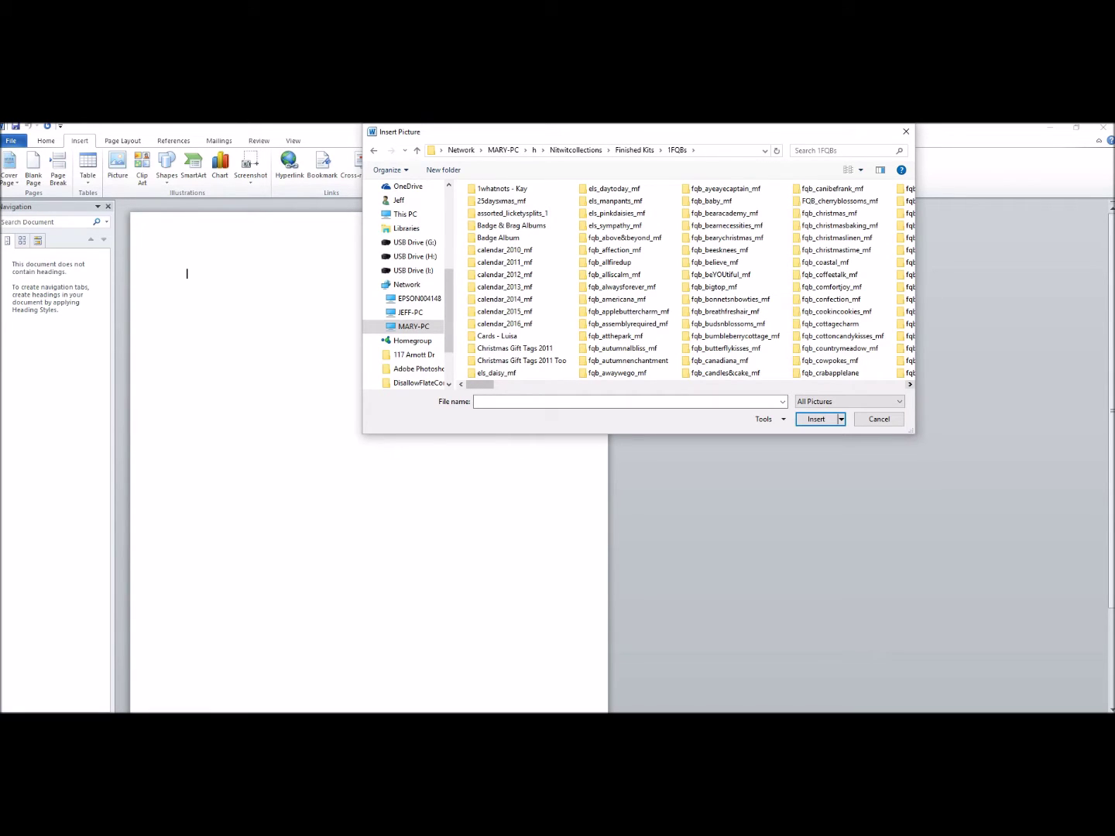
pyautogui.scroll(-2, 720, 364)
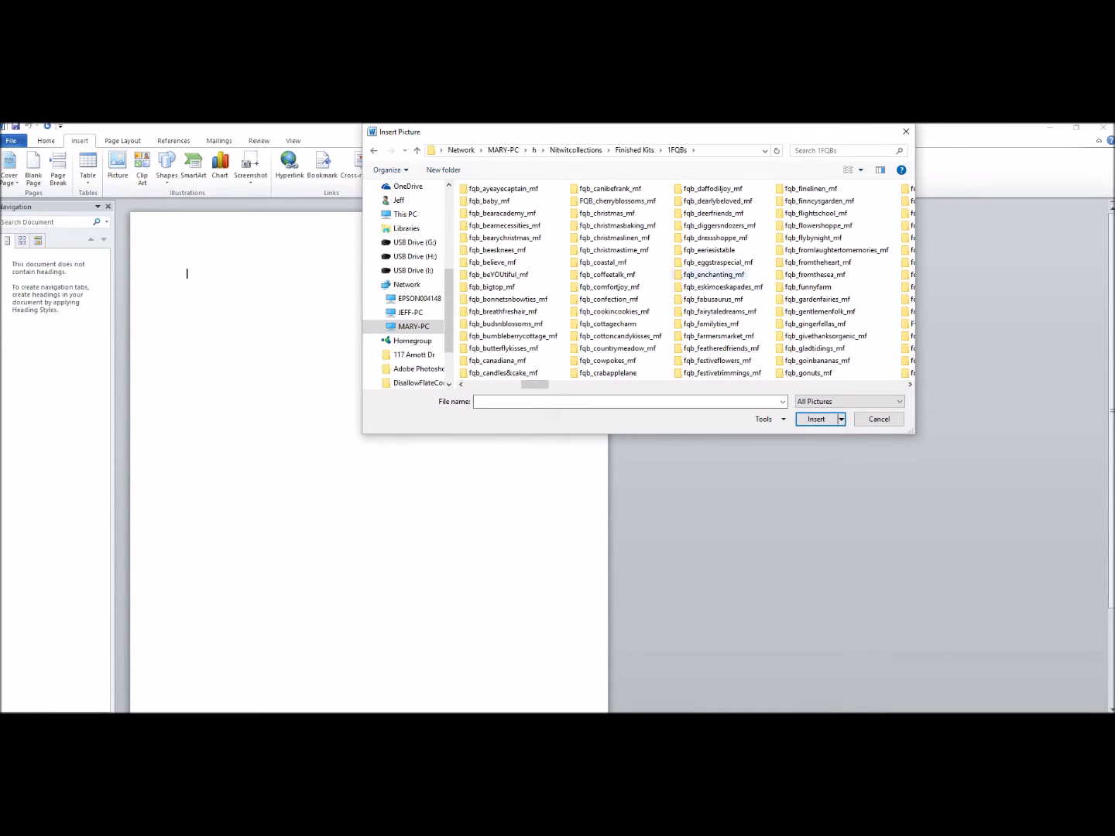
pyautogui.doubleClick(713, 274)
pyautogui.doubleClick(507, 250)
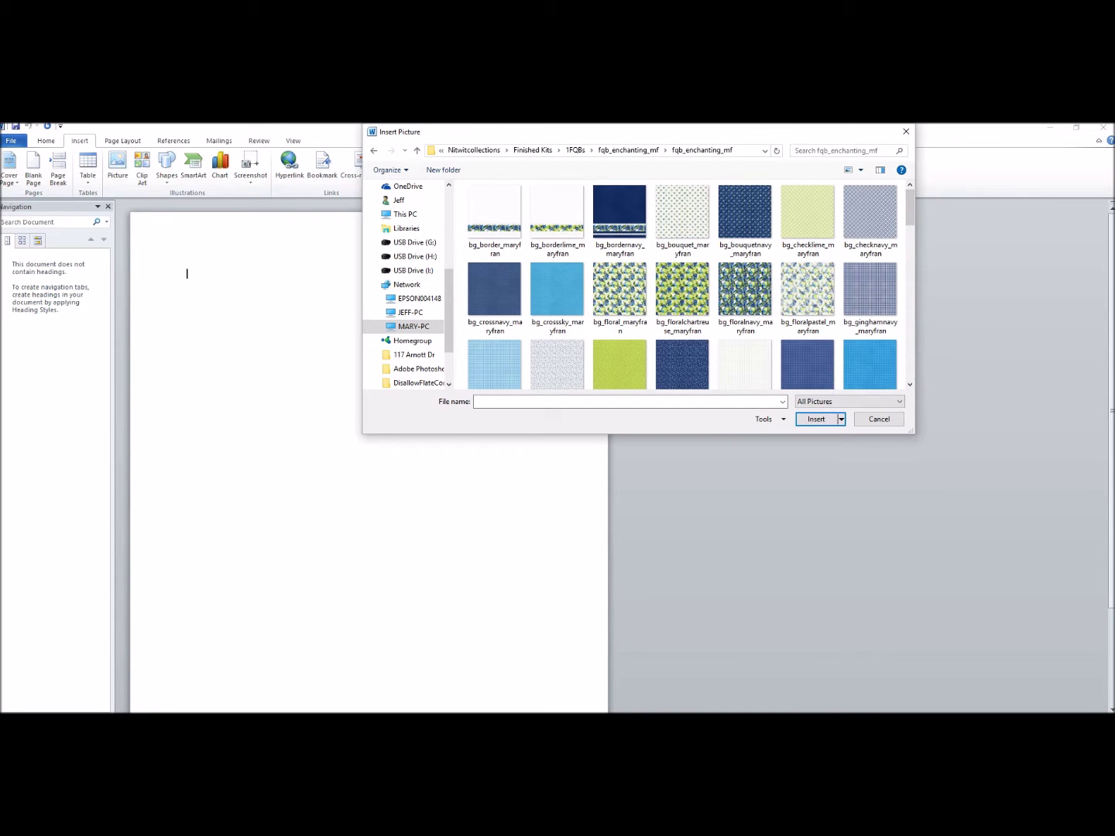
# Insert flowercluster_1_maryfran onto the page at 6.25" by 6.5".
pyautogui.moveTo(912, 430); pyautogui.dragTo(968, 560)
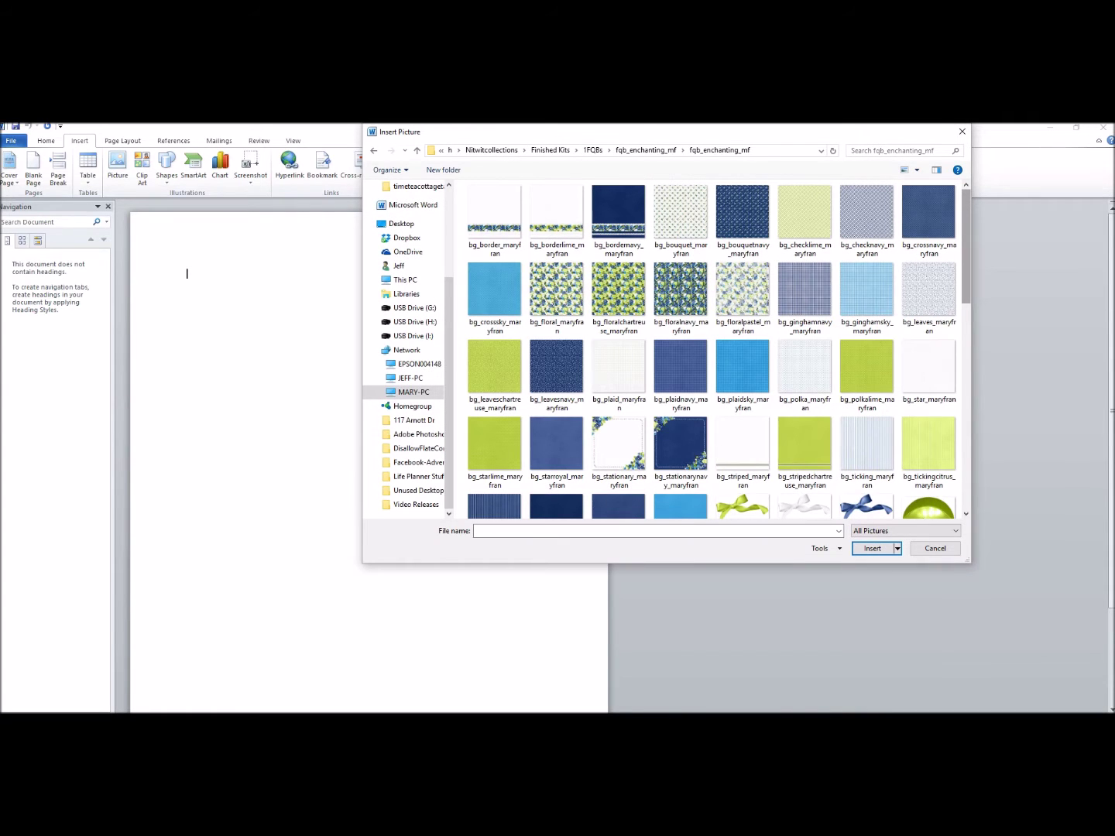
pyautogui.scroll(-5, 852, 271)
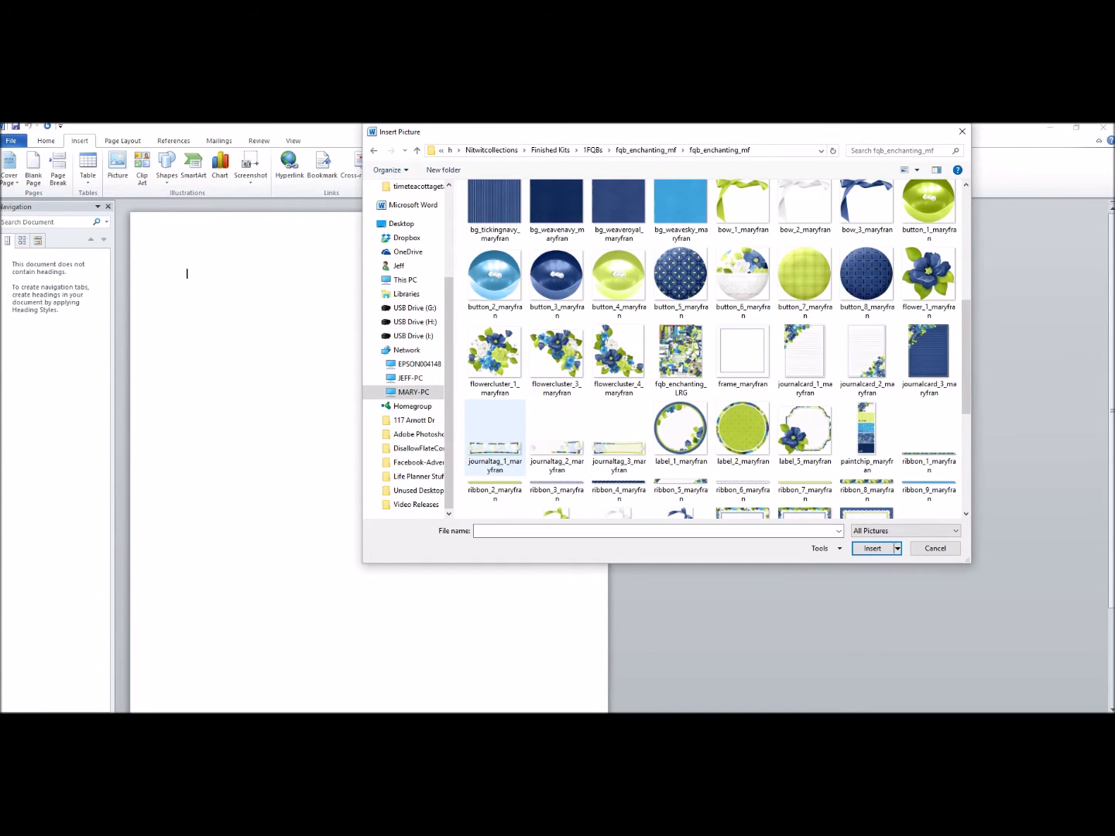
pyautogui.click(494, 355)
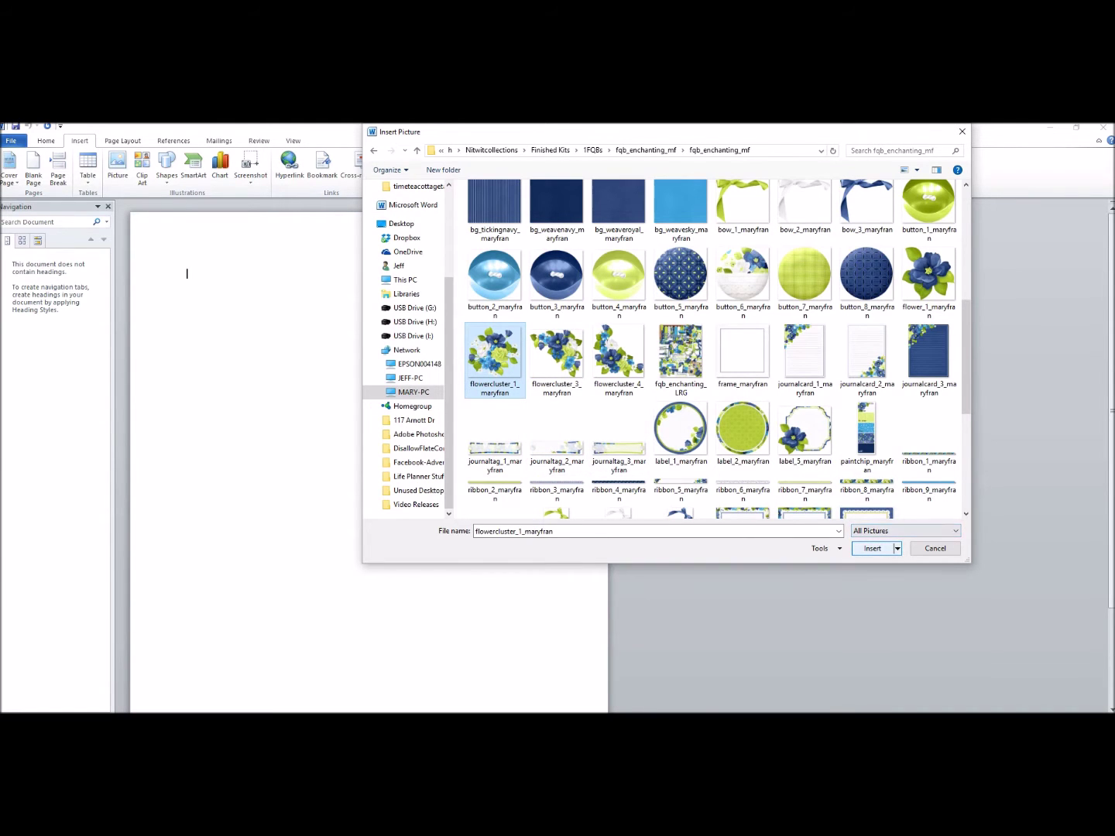
pyautogui.press('Return')
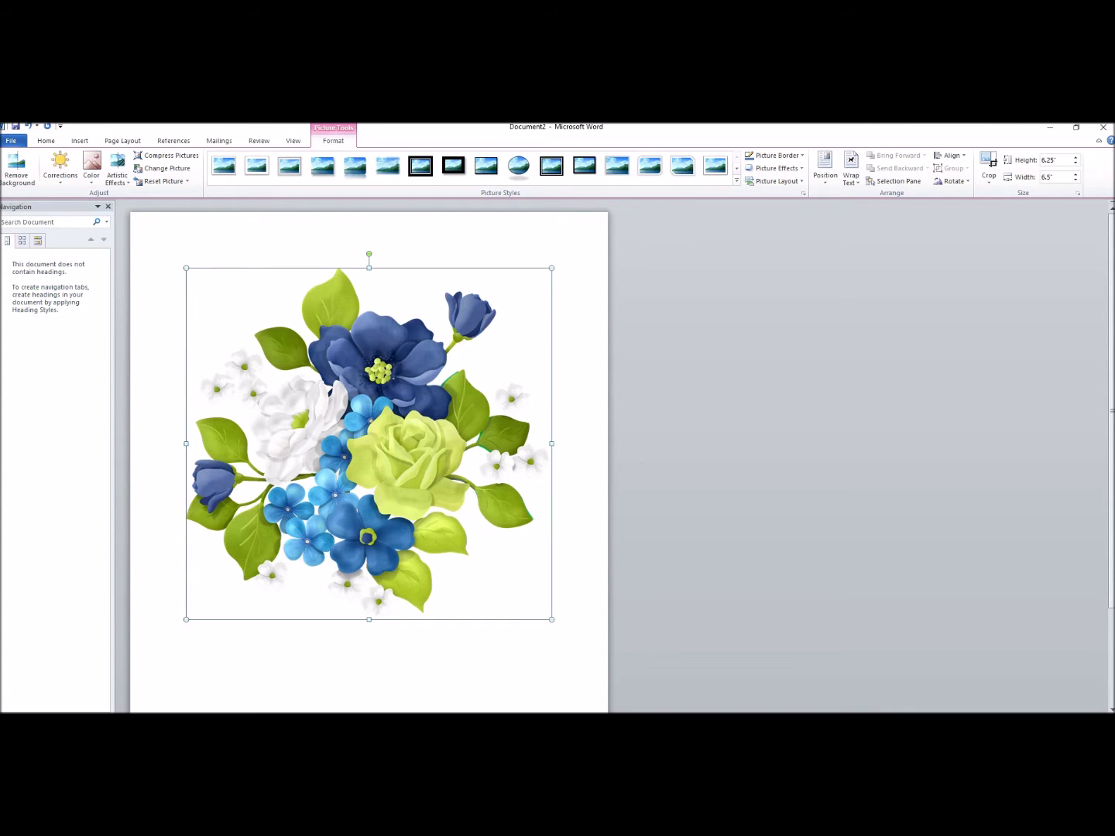
pyautogui.scroll(-3, 368, 456)
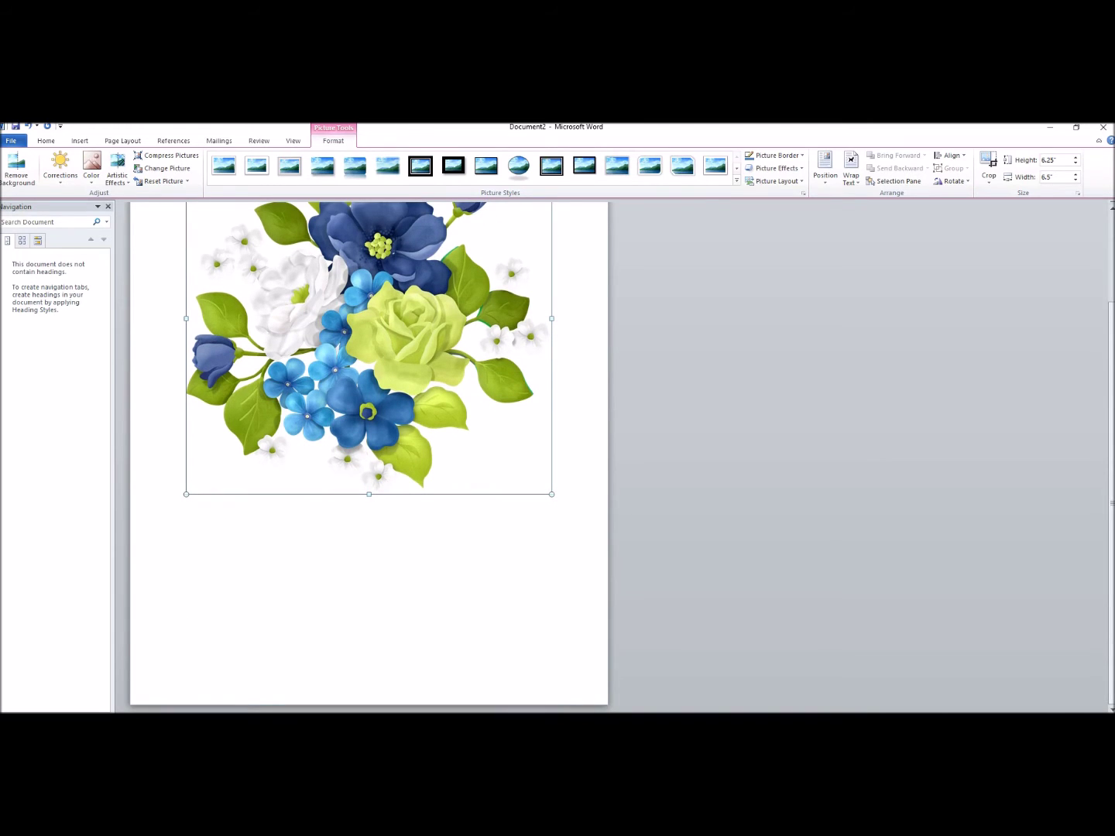
pyautogui.scroll(3, 369, 457)
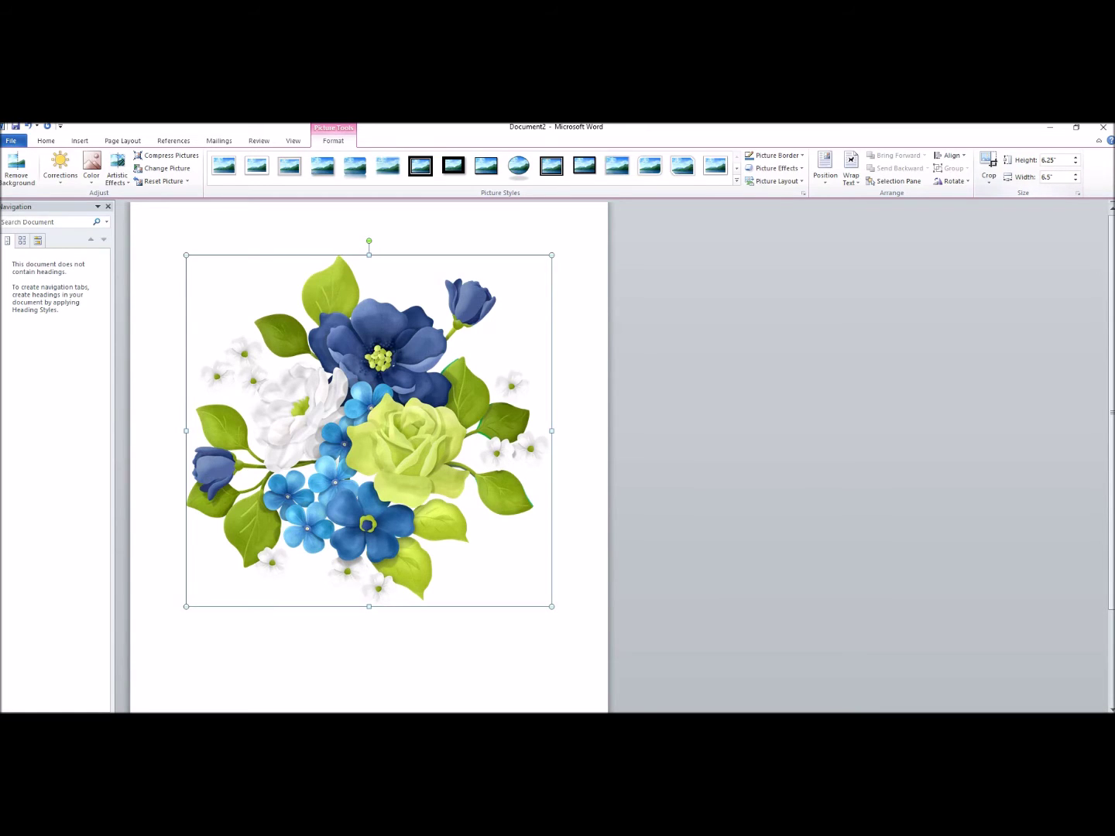
# Set the flower cluster picture's height to 4 inches.
pyautogui.click(1056, 159)
pyautogui.moveTo(1056, 159); pyautogui.dragTo(1040, 159)
pyautogui.write('4')
pyautogui.press('Tab')
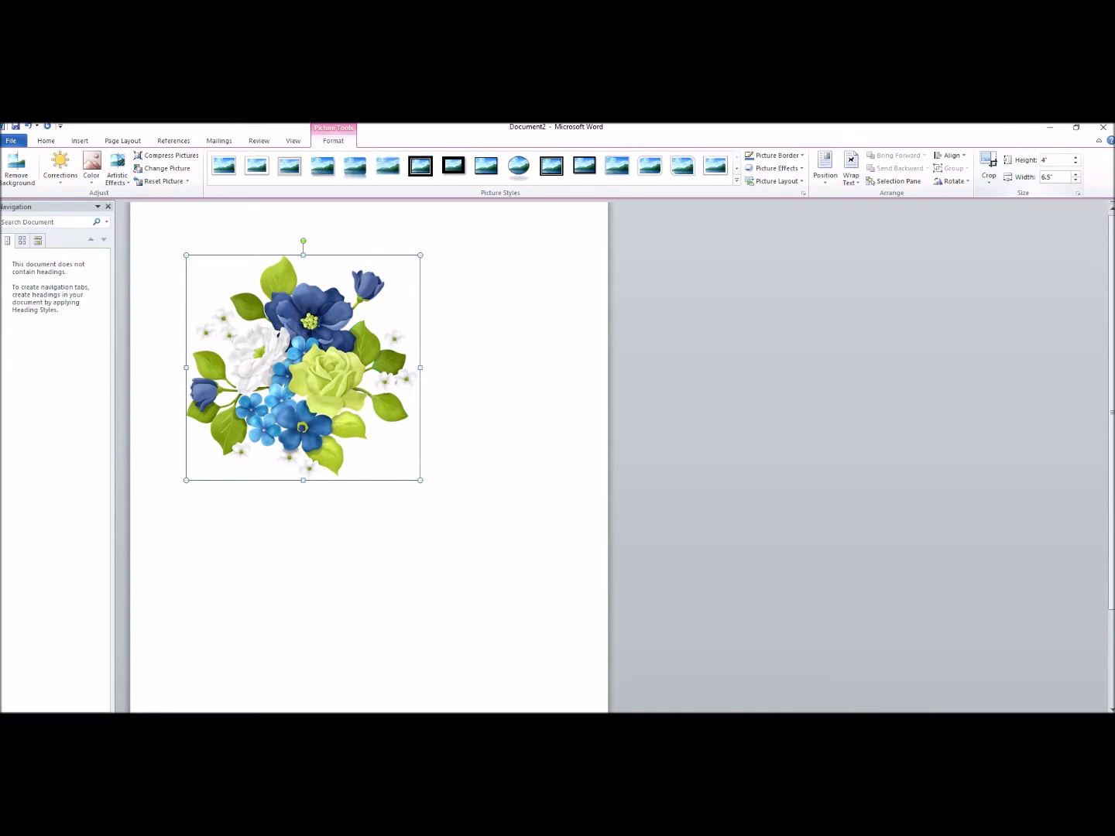
# Set the flower cluster's width to 3 inches.
pyautogui.click(1052, 176)
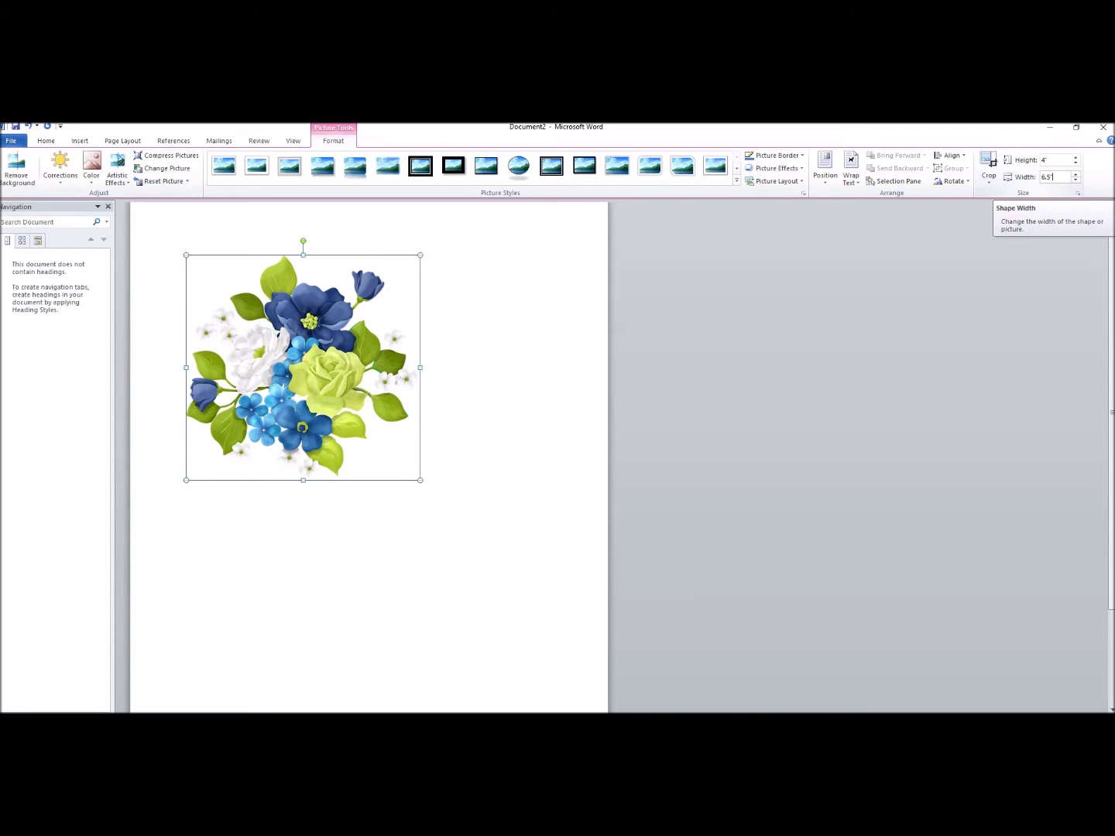
pyautogui.hotkey('shift', 'Home')
pyautogui.write('3')
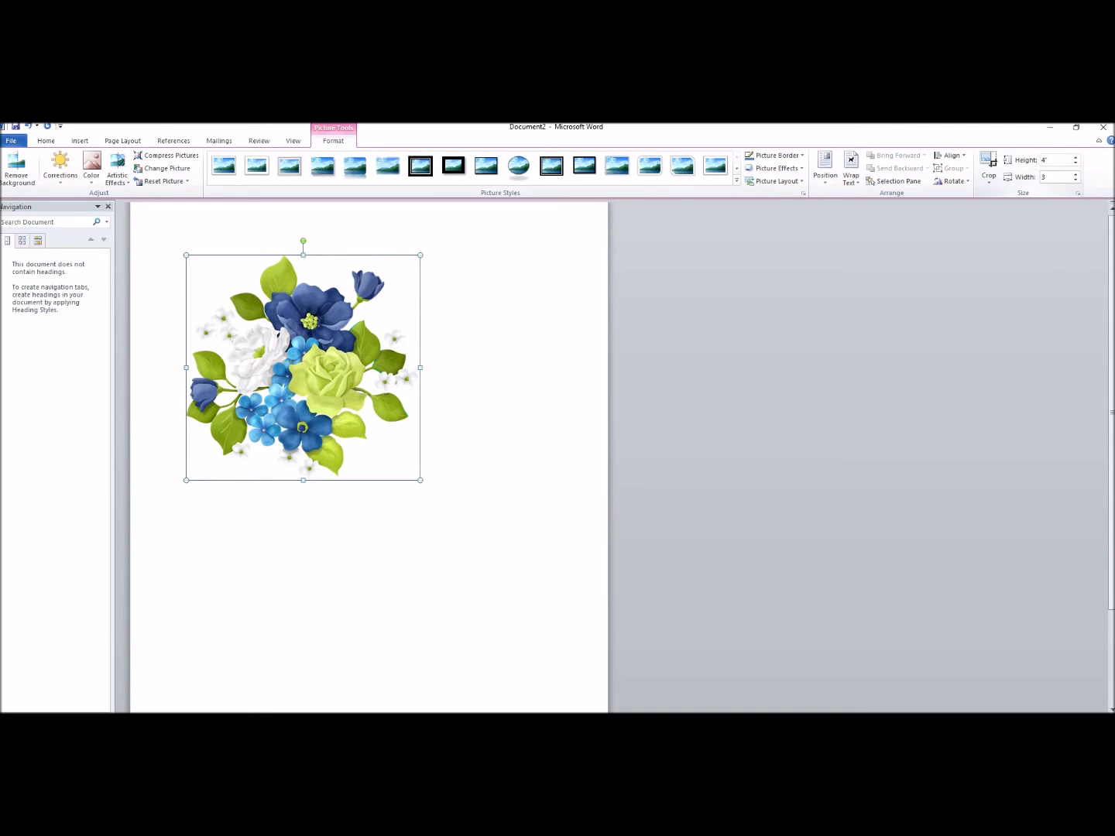
pyautogui.press('Return')
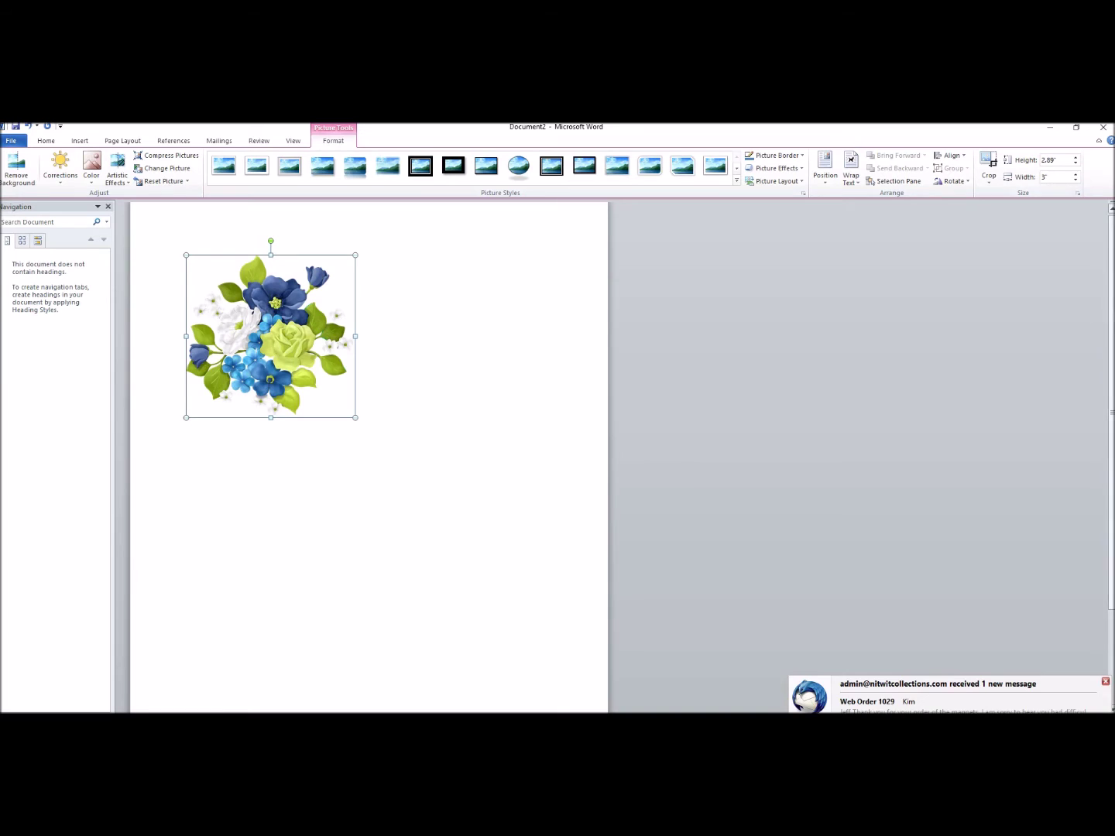
# Dismiss the mail notification and give the flower cluster Tight text wrapping.
pyautogui.click(1105, 682)
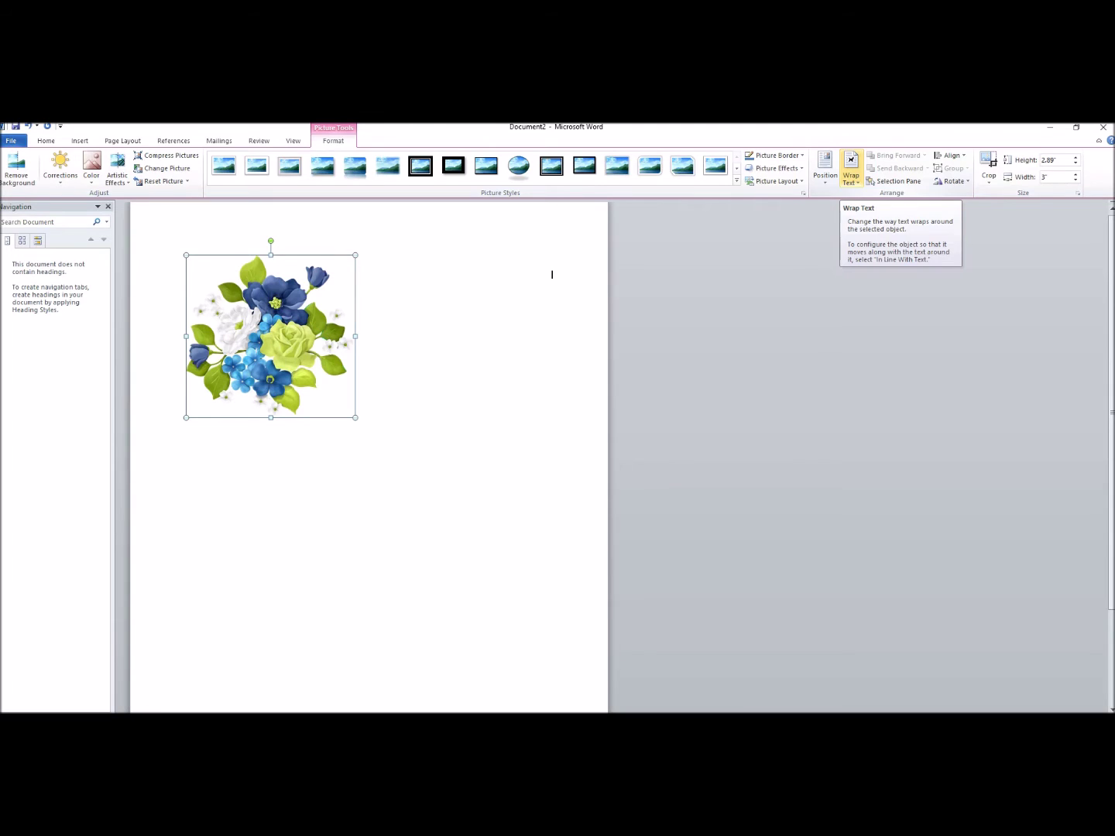
pyautogui.click(851, 169)
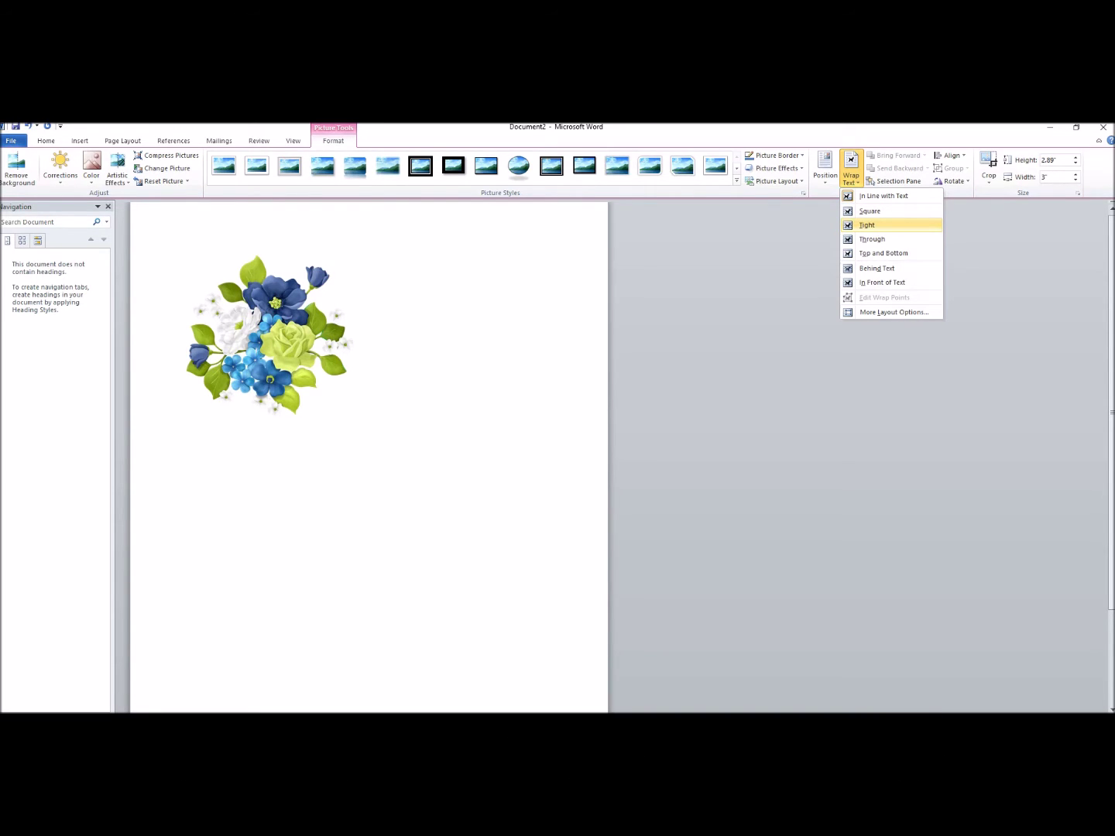
pyautogui.press('Return')
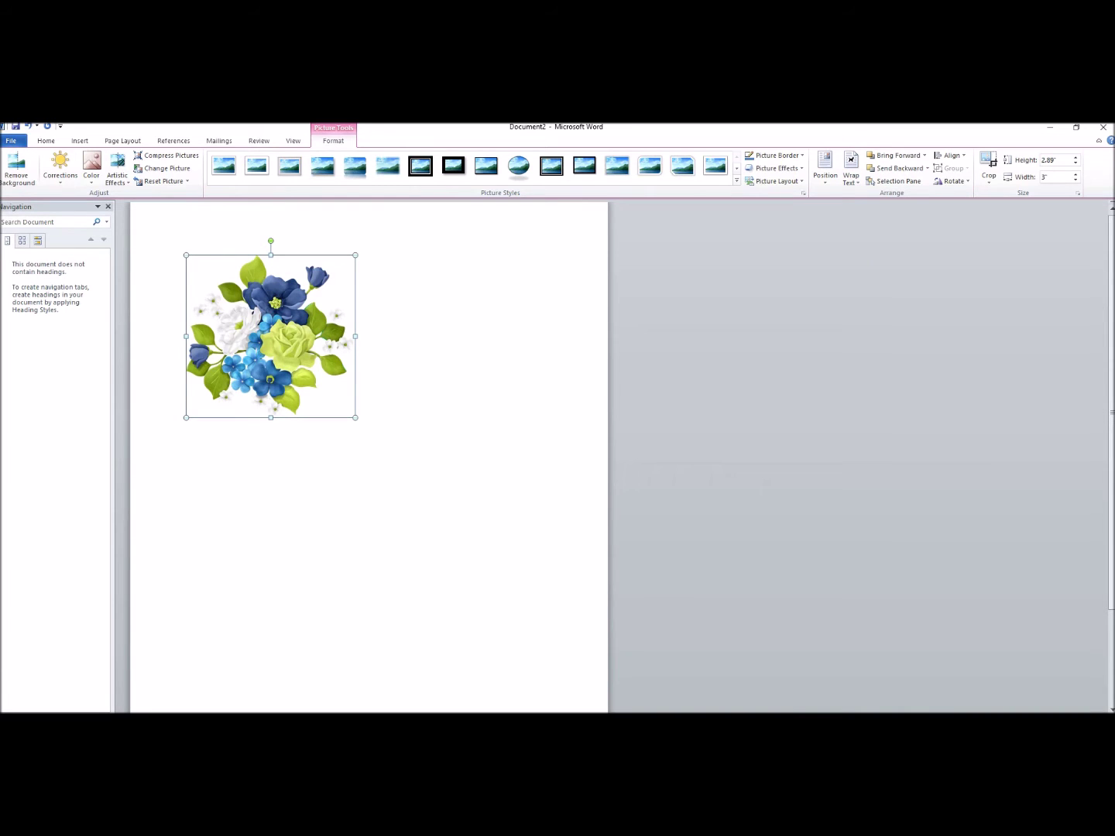
# Drag the flower cluster up to the top right of the page.
pyautogui.moveTo(340, 313); pyautogui.dragTo(352, 483)
pyautogui.moveTo(281, 503); pyautogui.dragTo(499, 311)
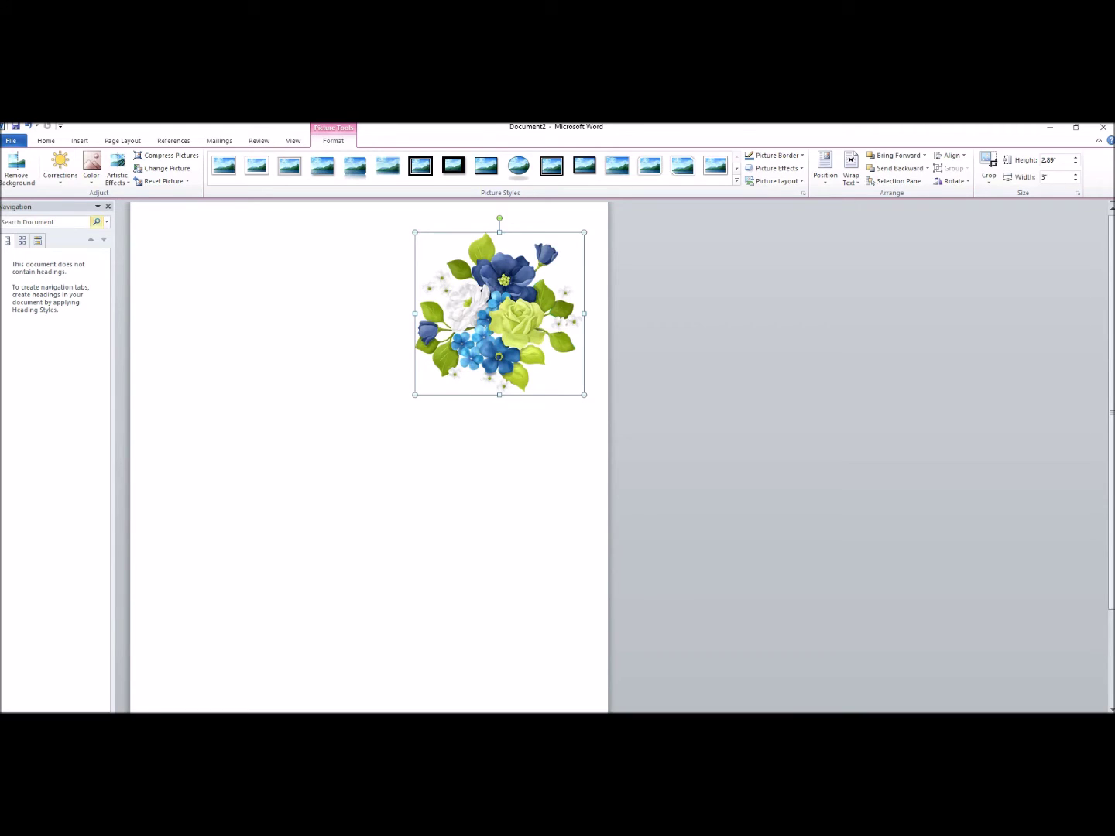
pyautogui.click(79, 140)
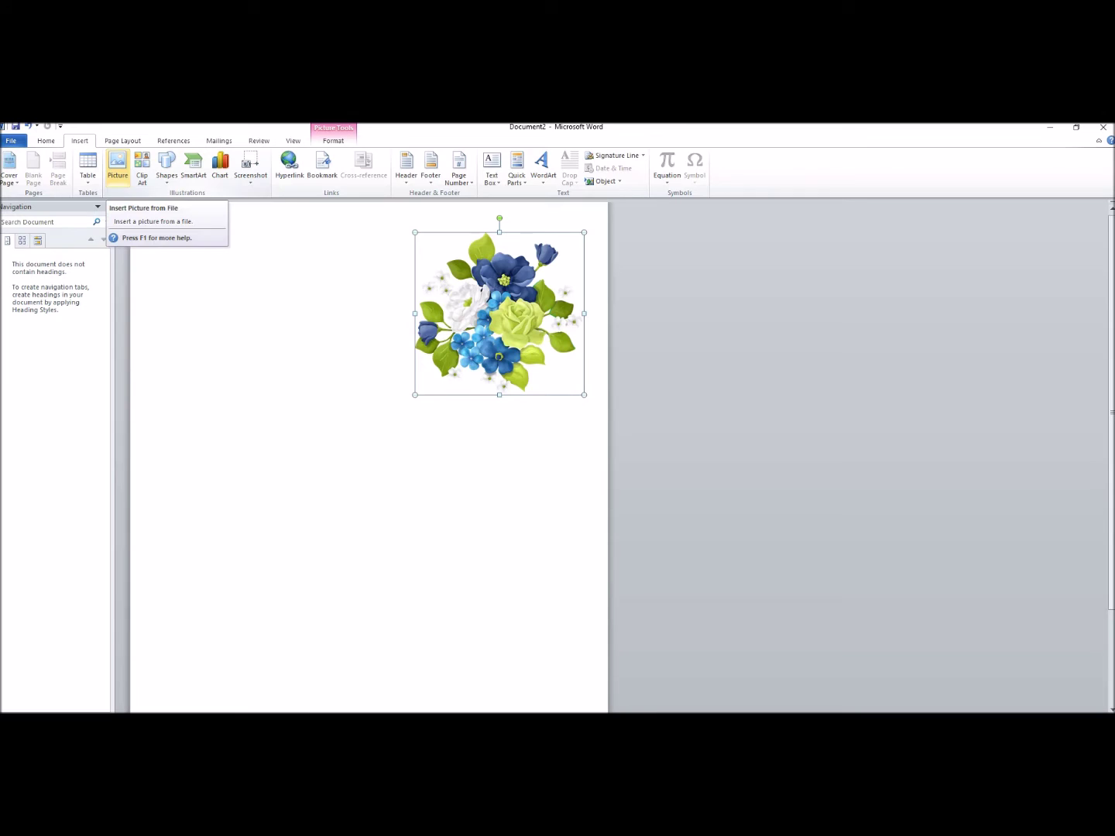
# Insert the journalcard_1_maryfran image from the kit folder.
pyautogui.click(118, 165)
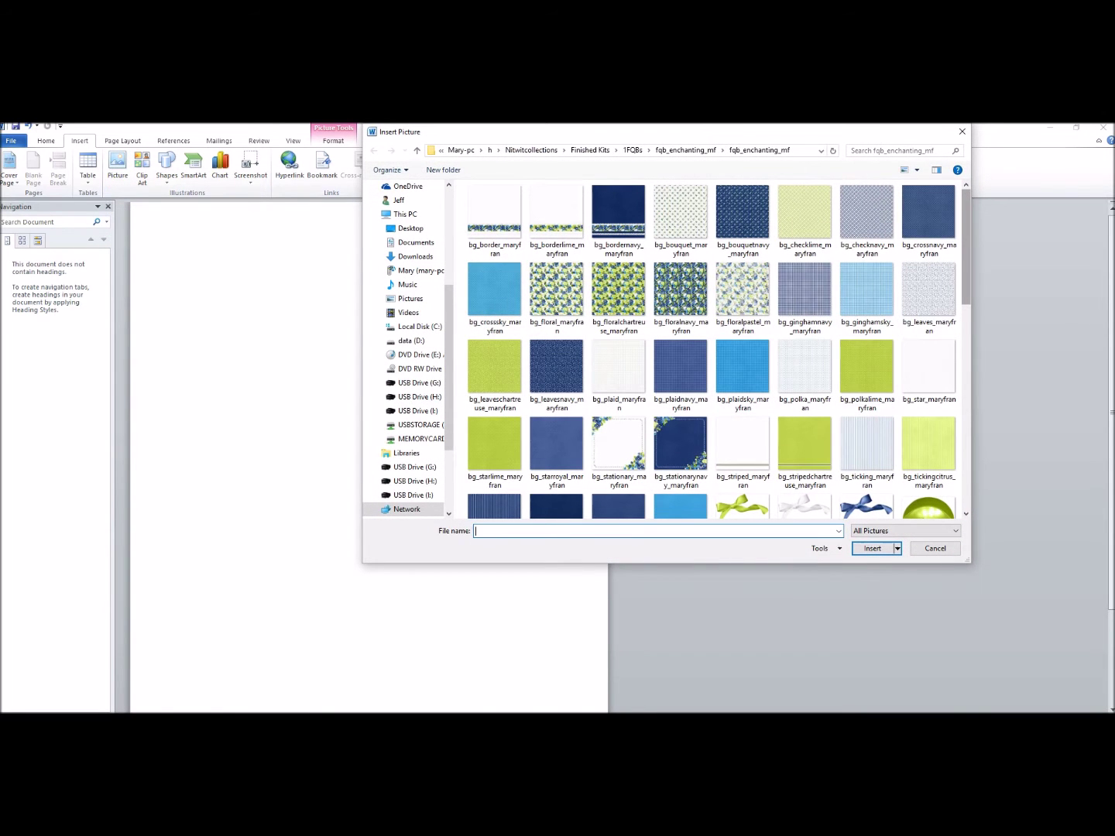
pyautogui.scroll(-5, 852, 282)
pyautogui.scroll(-1, 851, 282)
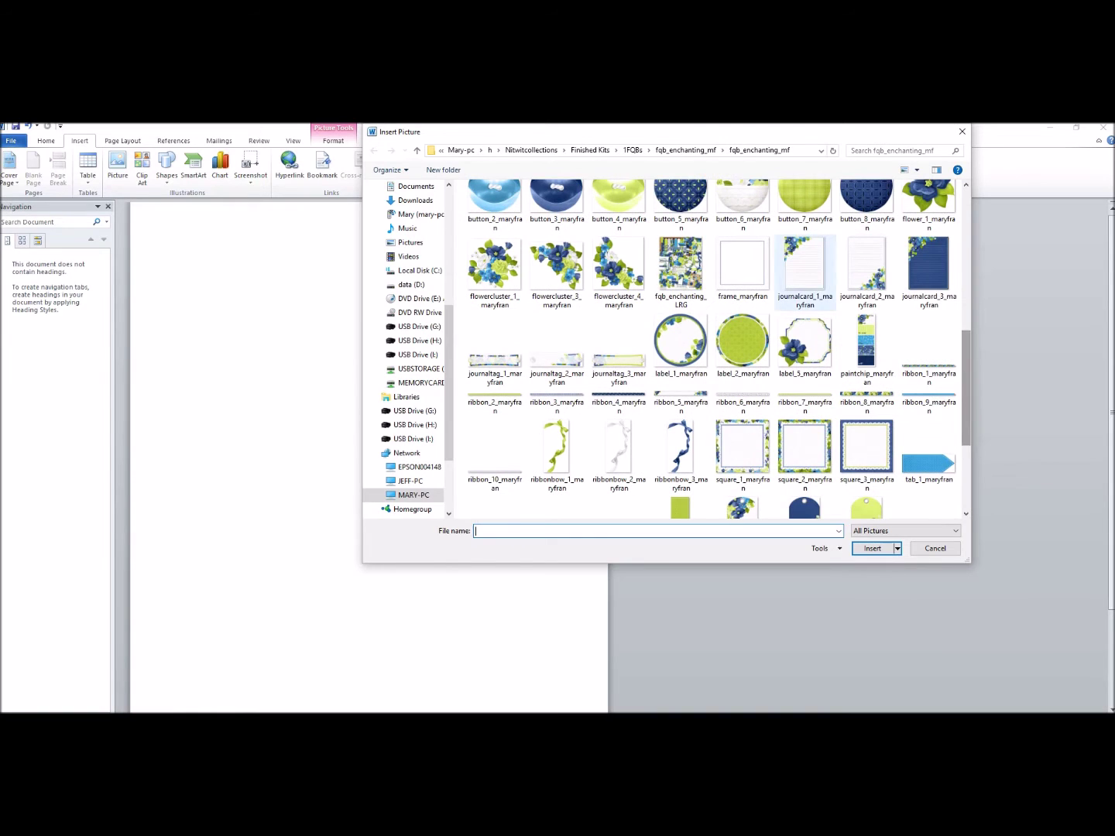
pyautogui.click(805, 267)
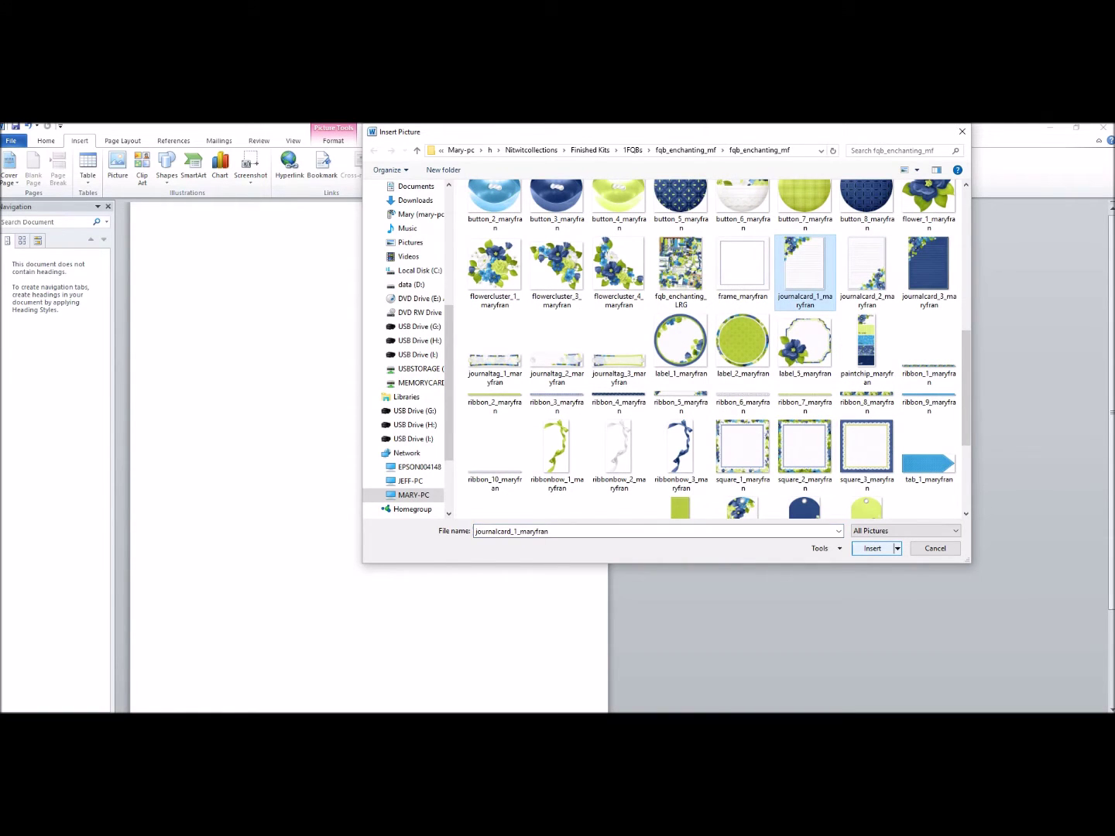
pyautogui.press('Return')
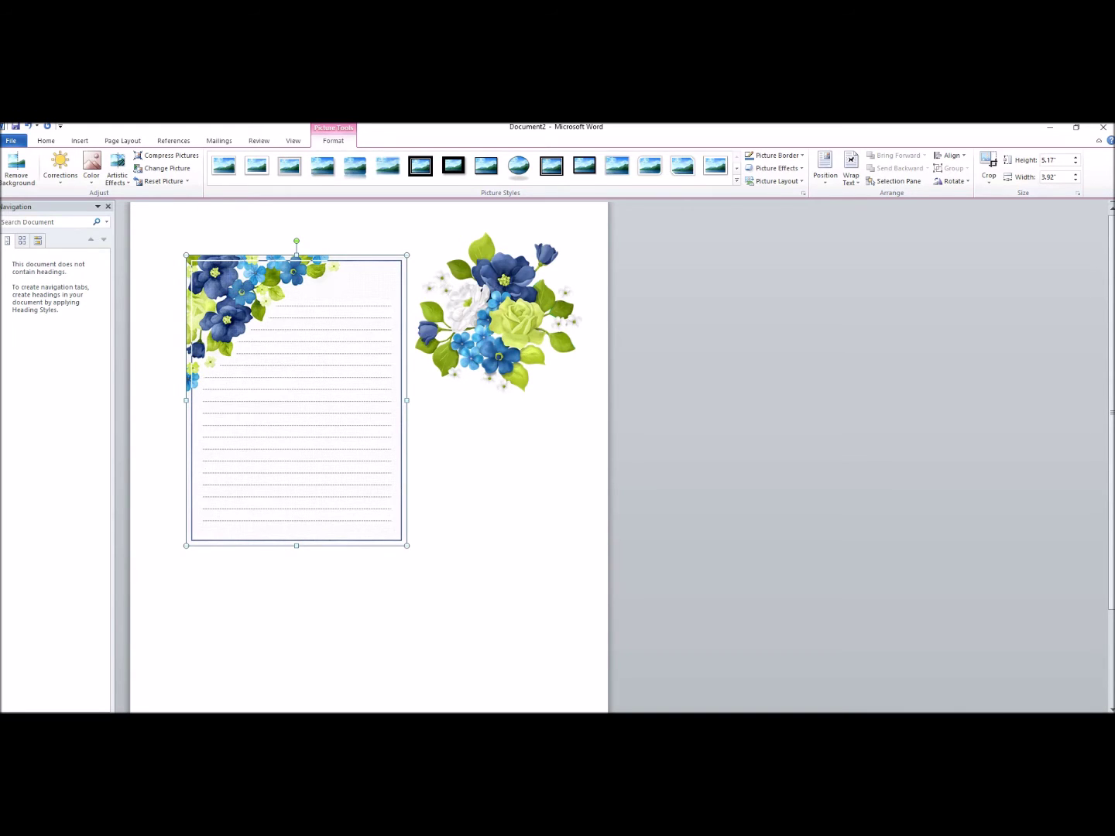
# Shrink the journal card from its corner and bring its width to 3.2 inches.
pyautogui.moveTo(407, 254); pyautogui.dragTo(334, 350)
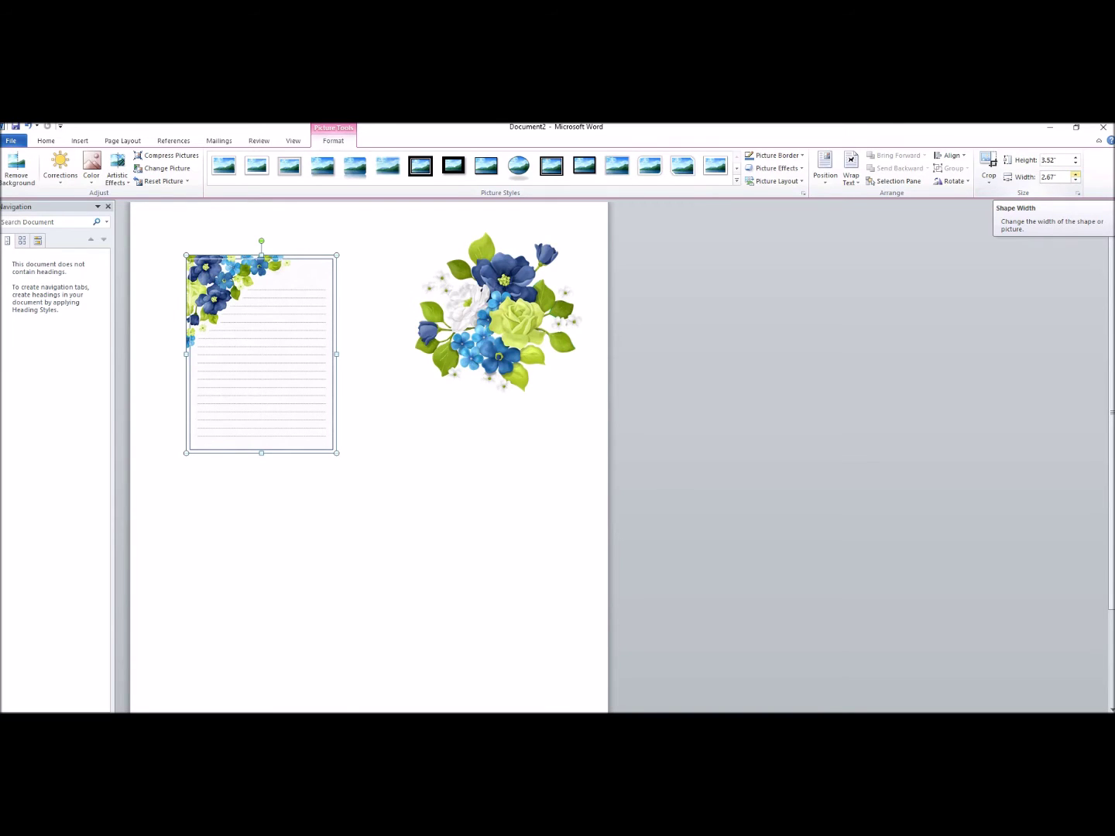
pyautogui.click(1075, 173)
pyautogui.click(1075, 173)
pyautogui.click(1075, 173)
pyautogui.click(1075, 173)
pyautogui.click(1075, 173)
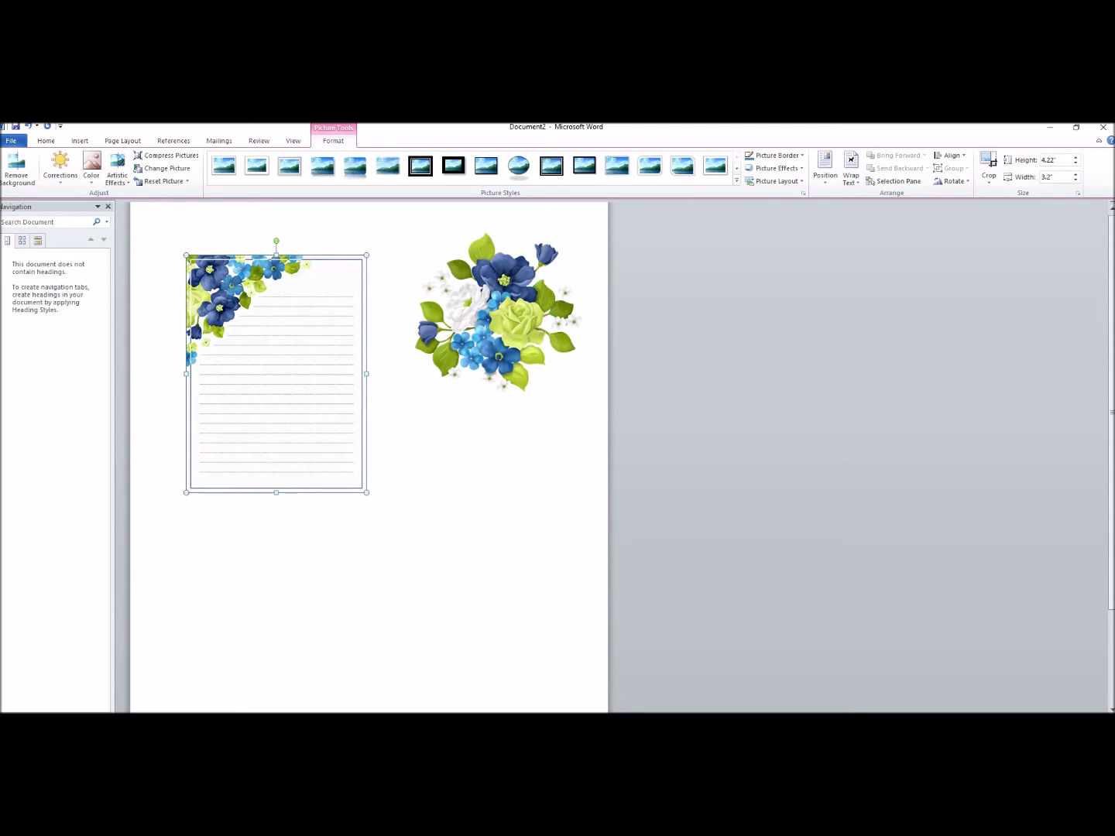
# Give the journal card Tight wrapping and move it below the flower cluster.
pyautogui.click(850, 172)
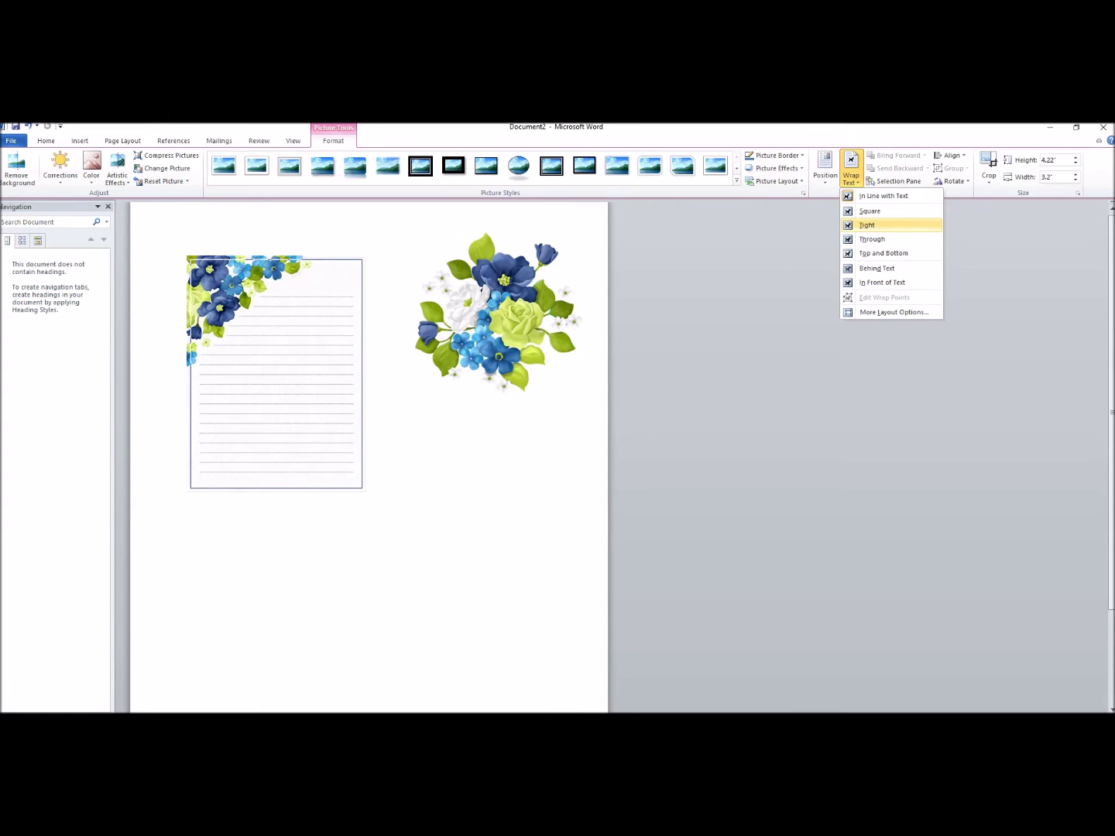
pyautogui.click(866, 224)
pyautogui.moveTo(275, 372); pyautogui.dragTo(486, 520)
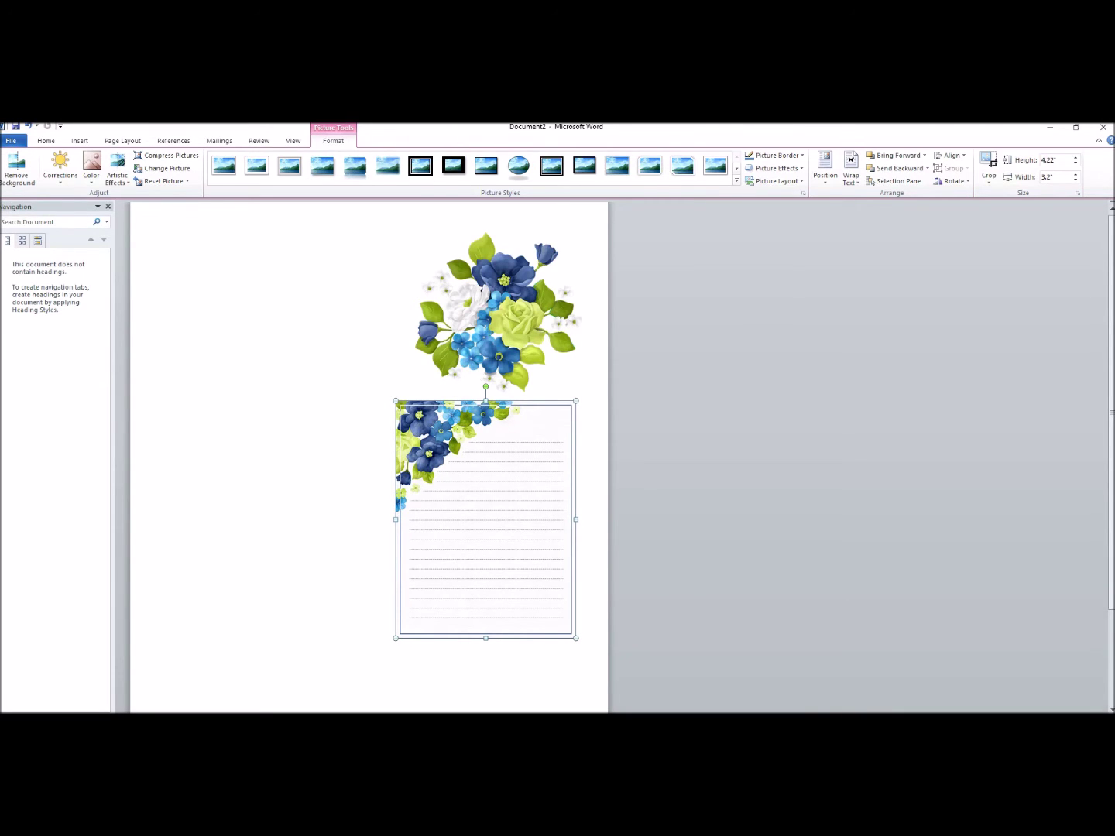
pyautogui.click(155, 685)
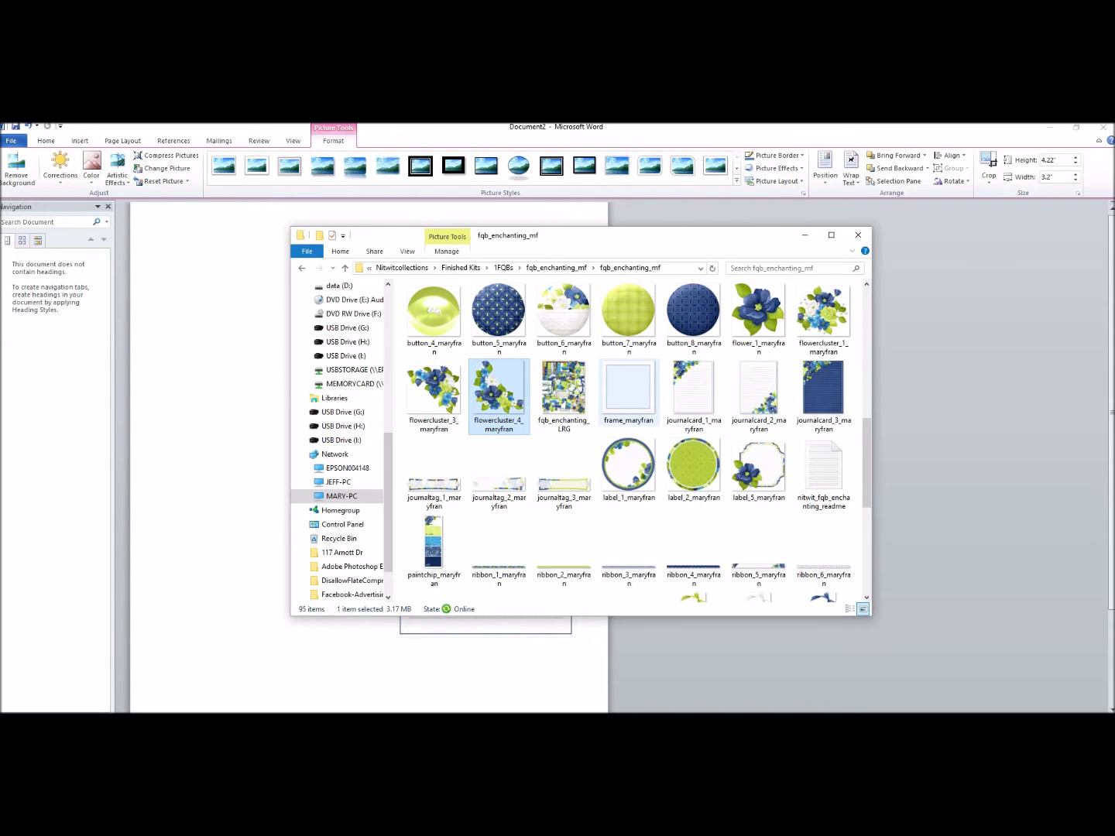
# Check the tag file in Explorer, then insert tag_1_maryfran from the kit folder.
pyautogui.click(563, 473)
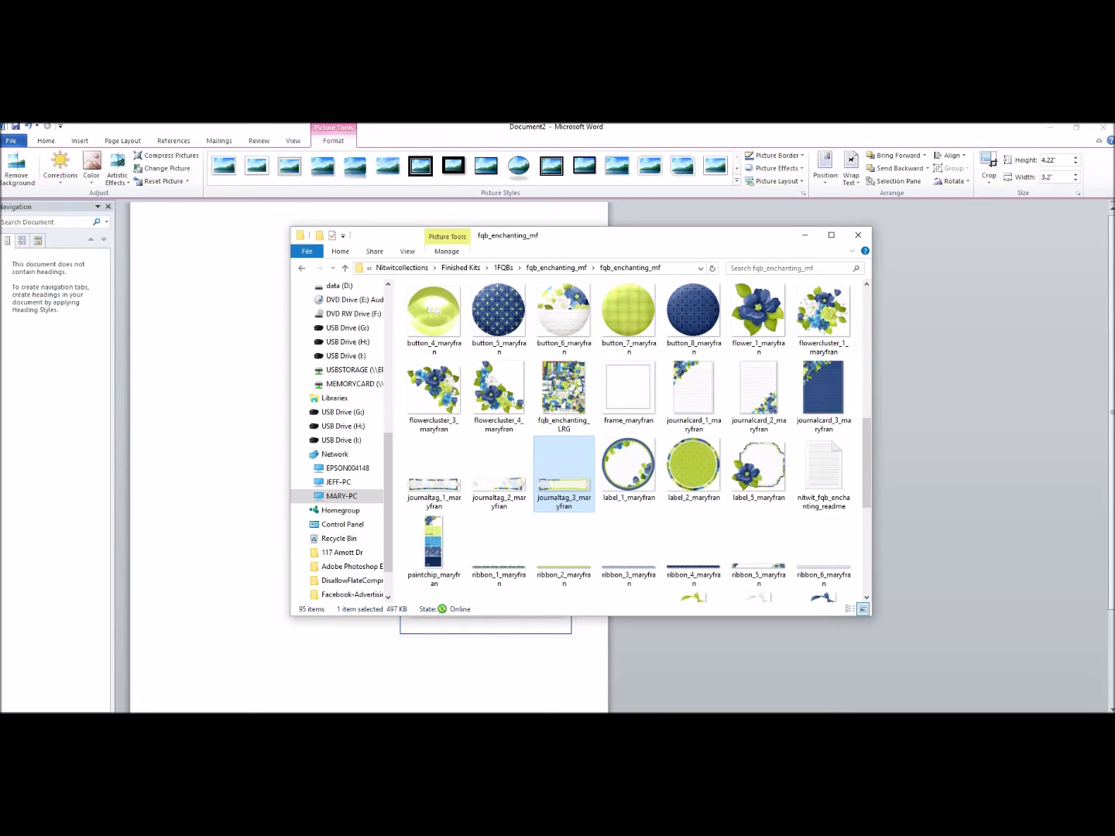
pyautogui.click(804, 234)
pyautogui.click(79, 140)
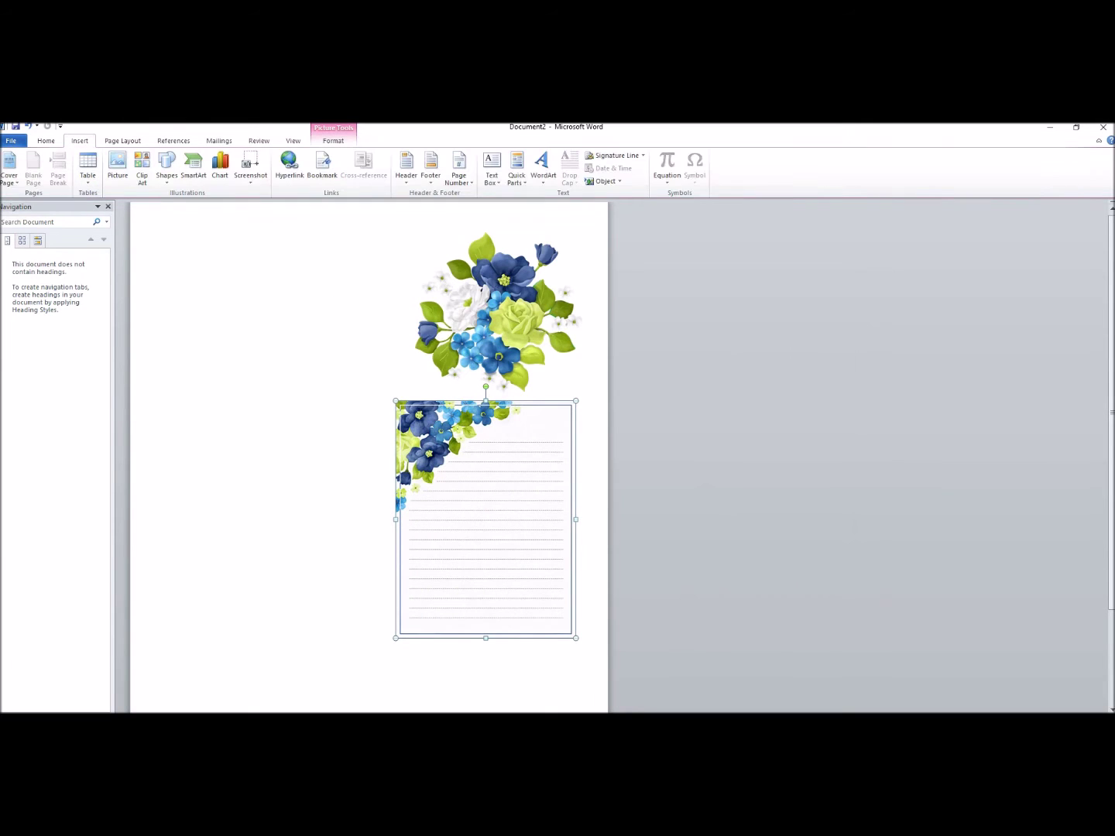
pyautogui.click(118, 165)
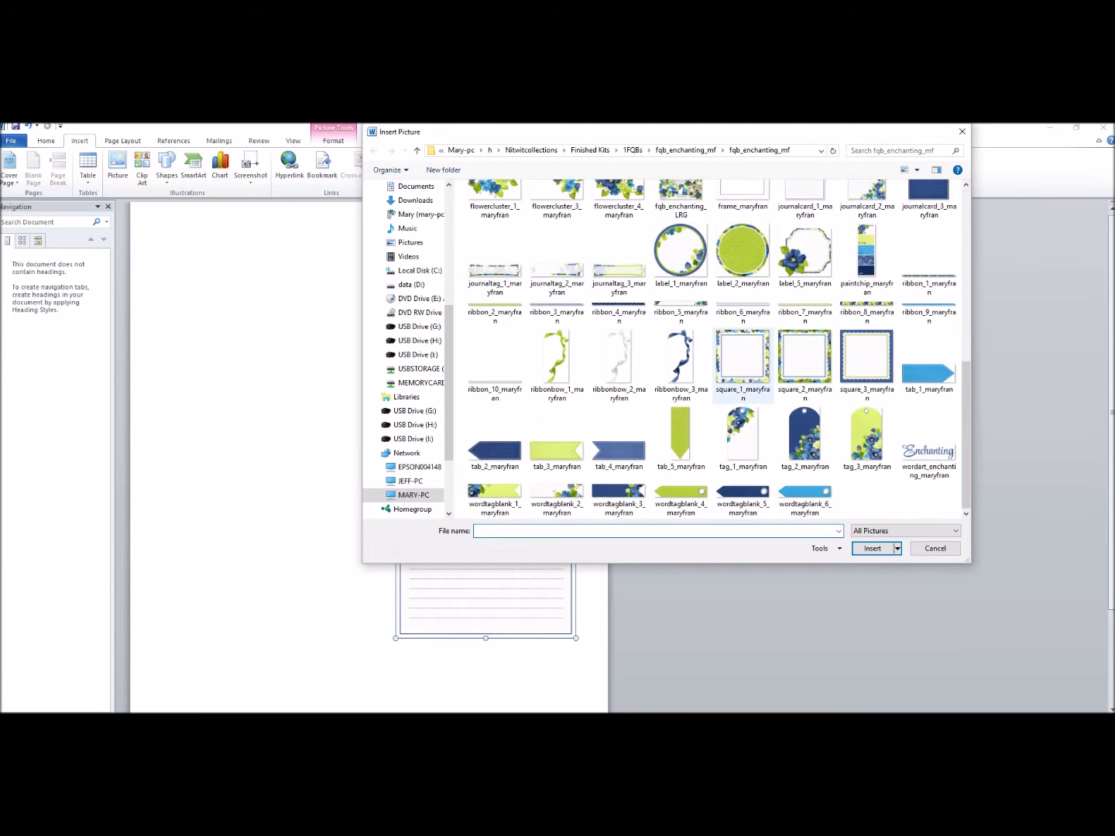
pyautogui.click(742, 437)
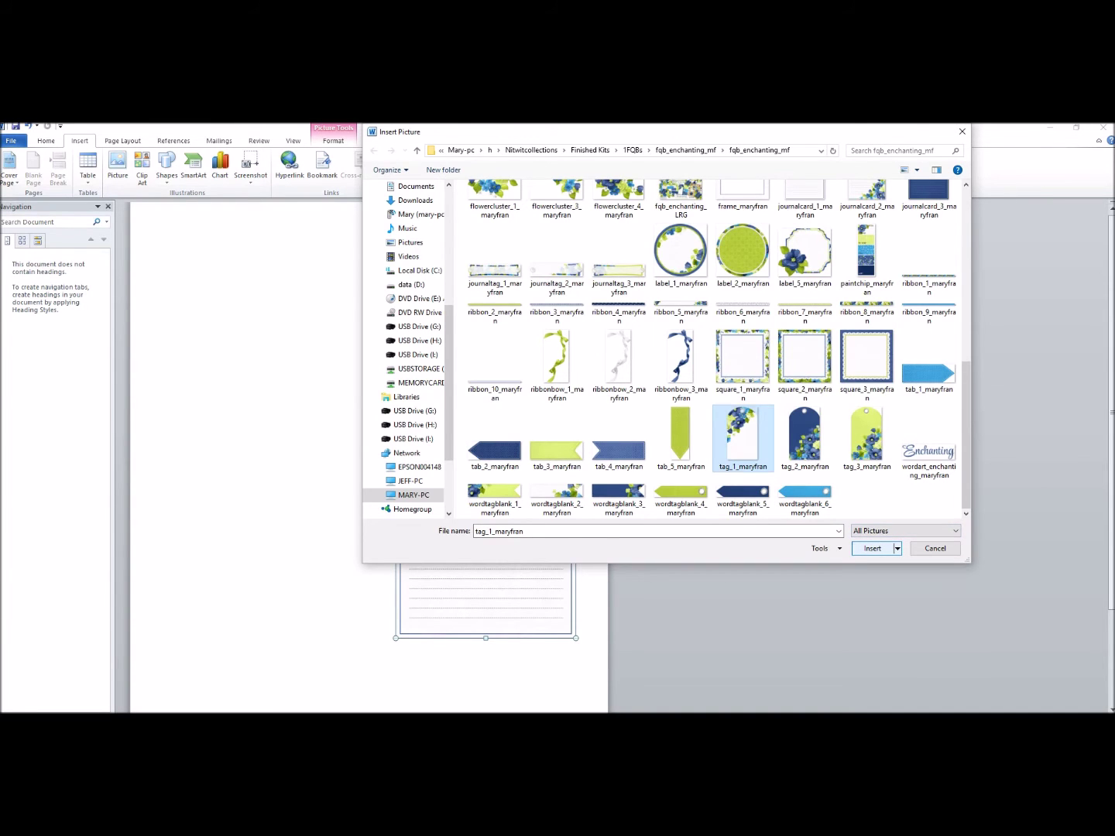
pyautogui.click(872, 548)
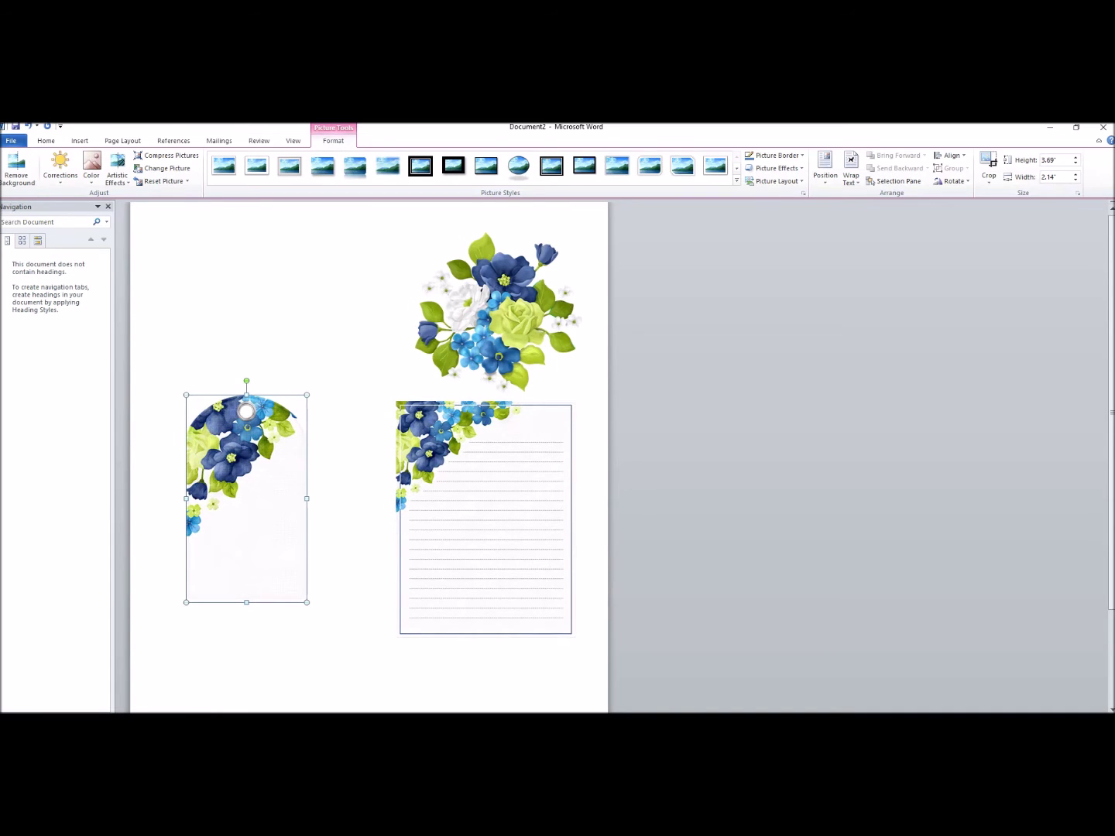
# Resize the floral tag from its corner to 1.42" wide by 2.46" tall.
pyautogui.moveTo(306, 395); pyautogui.dragTo(267, 464)
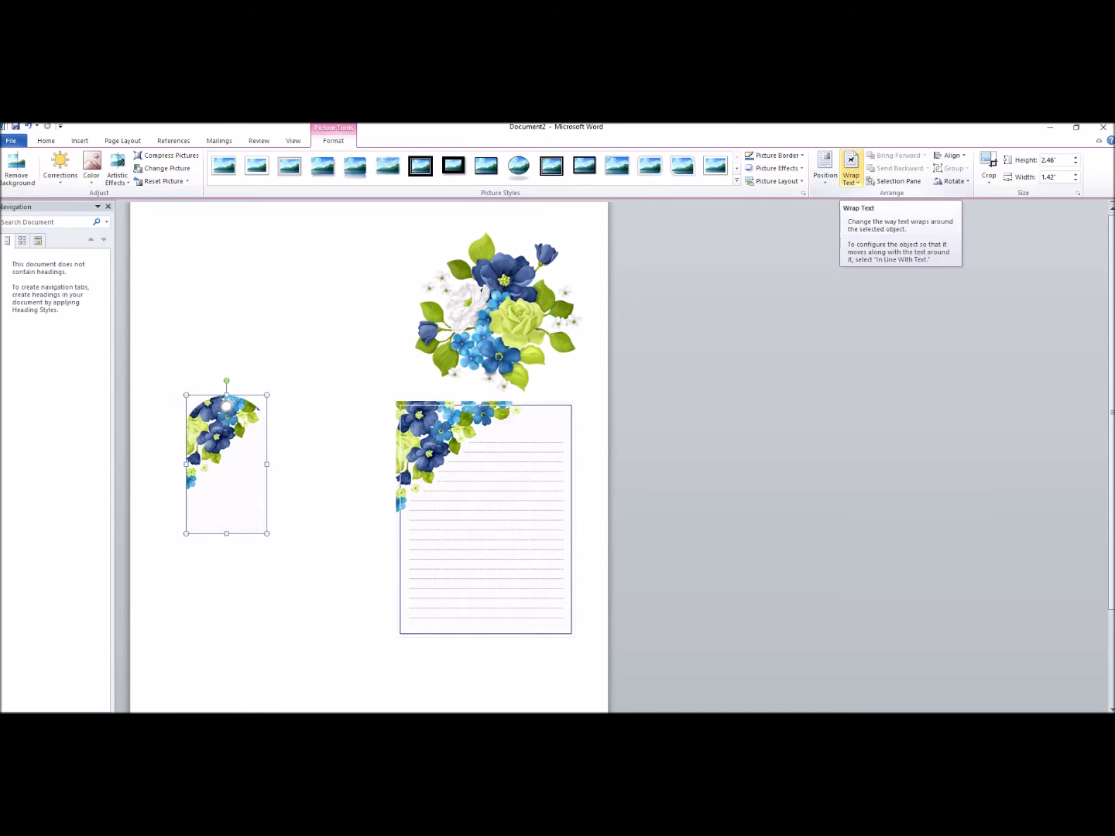
# Wrap the floral tag tightly and place it near the page top, then move the flower cluster to the top-right corner.
pyautogui.click(850, 170)
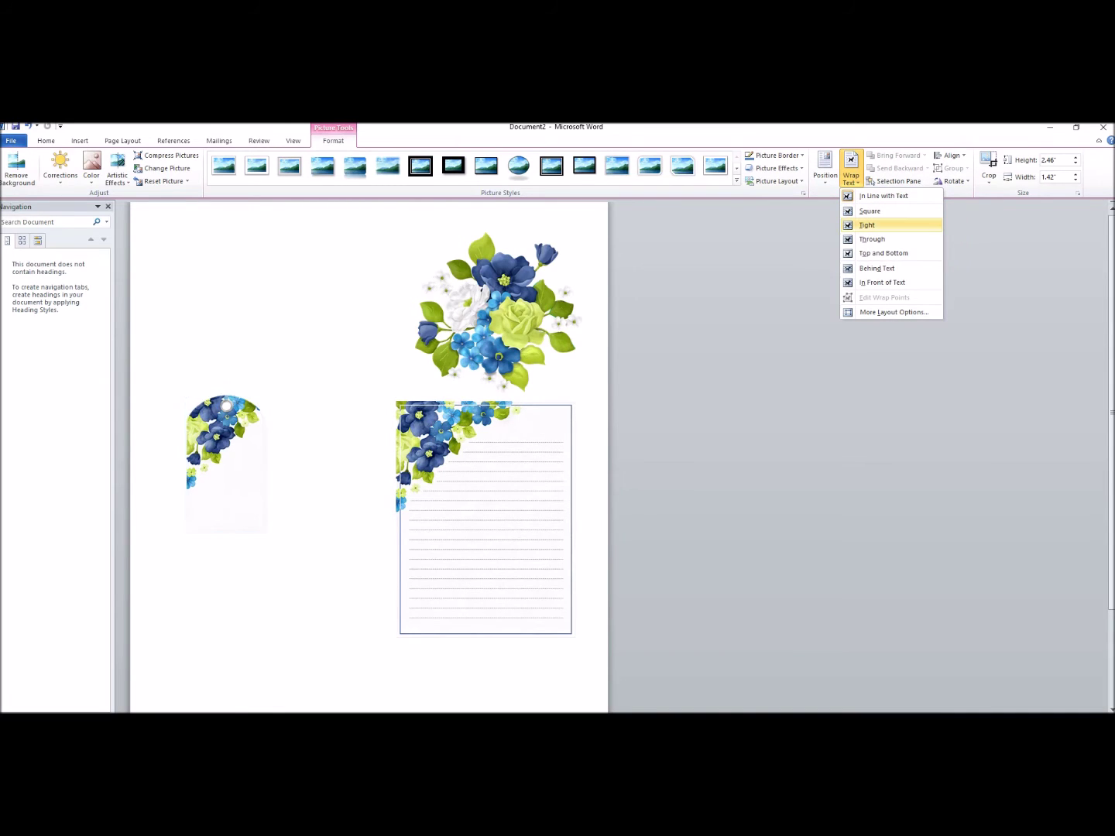
pyautogui.click(866, 224)
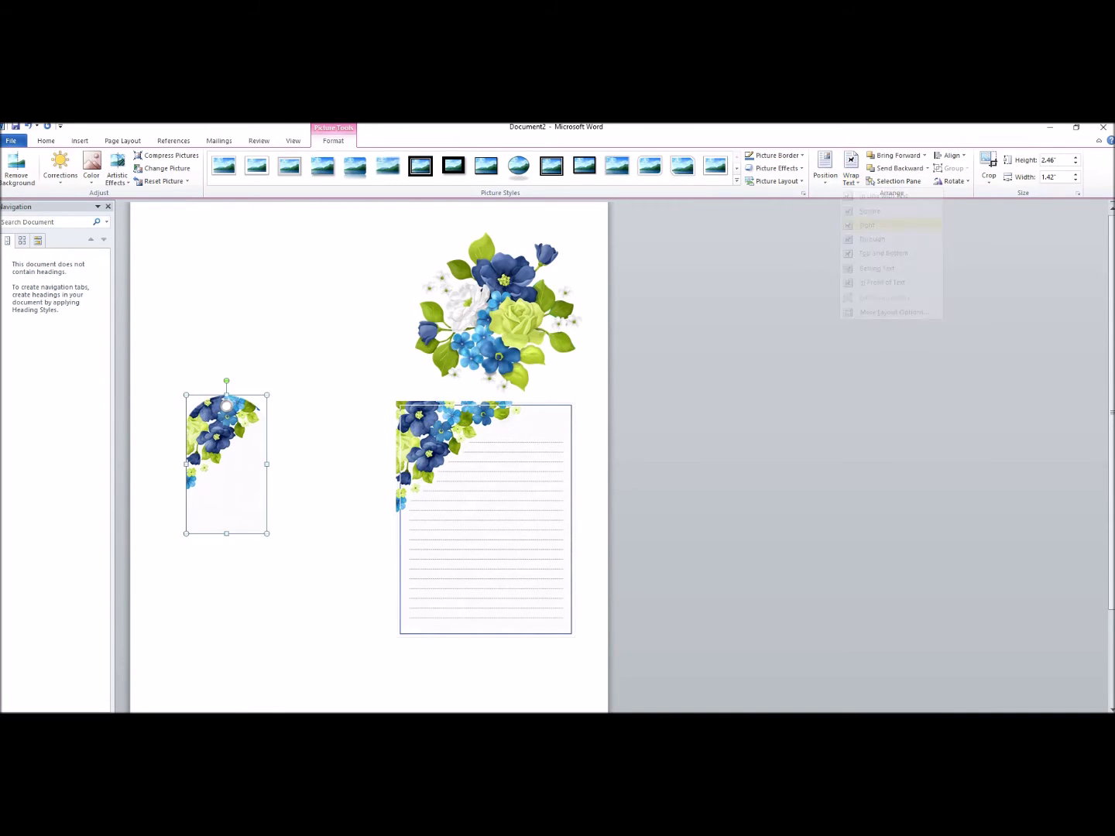
pyautogui.moveTo(226, 464); pyautogui.dragTo(306, 315)
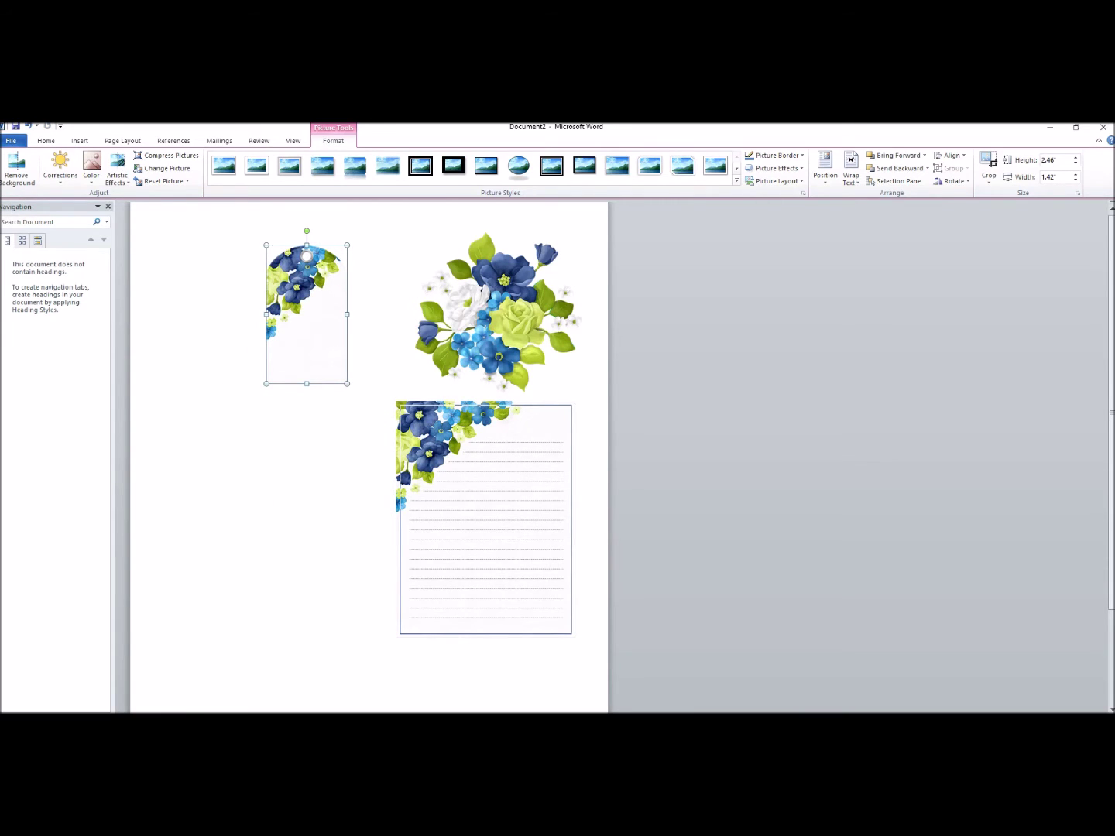
pyautogui.moveTo(306, 255); pyautogui.dragTo(247, 246)
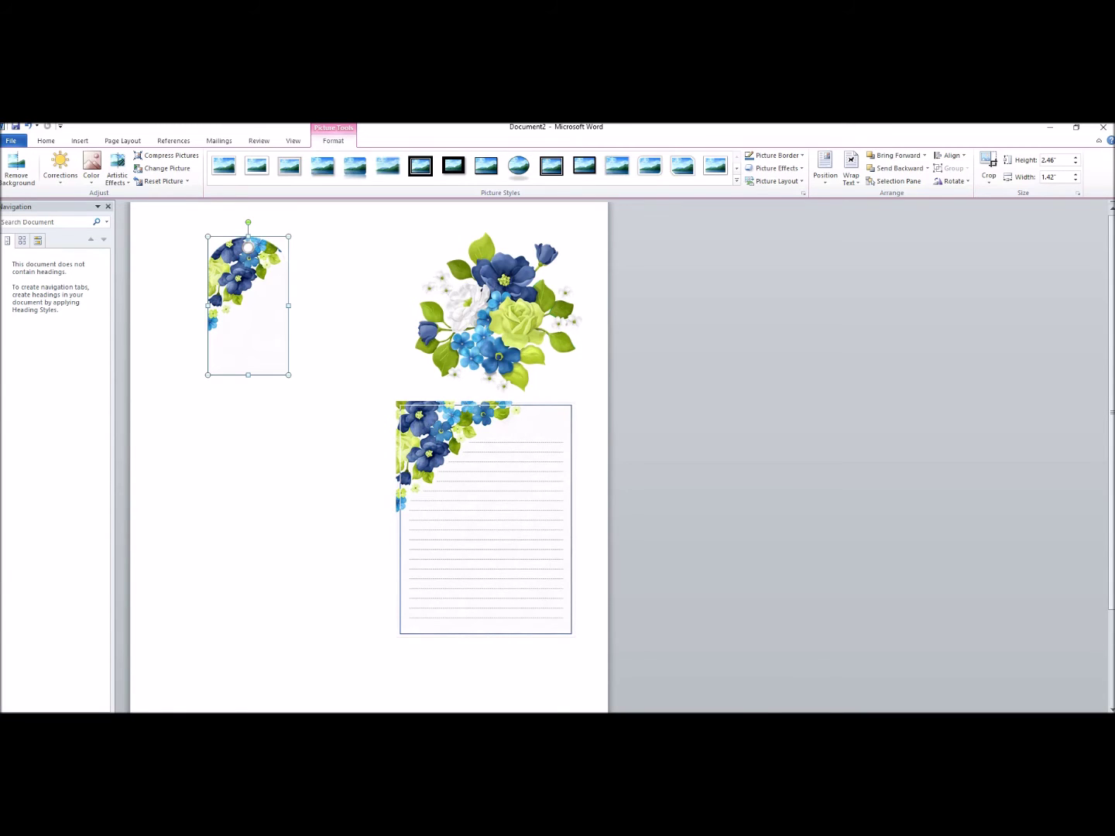
pyautogui.moveTo(247, 246); pyautogui.dragTo(248, 261)
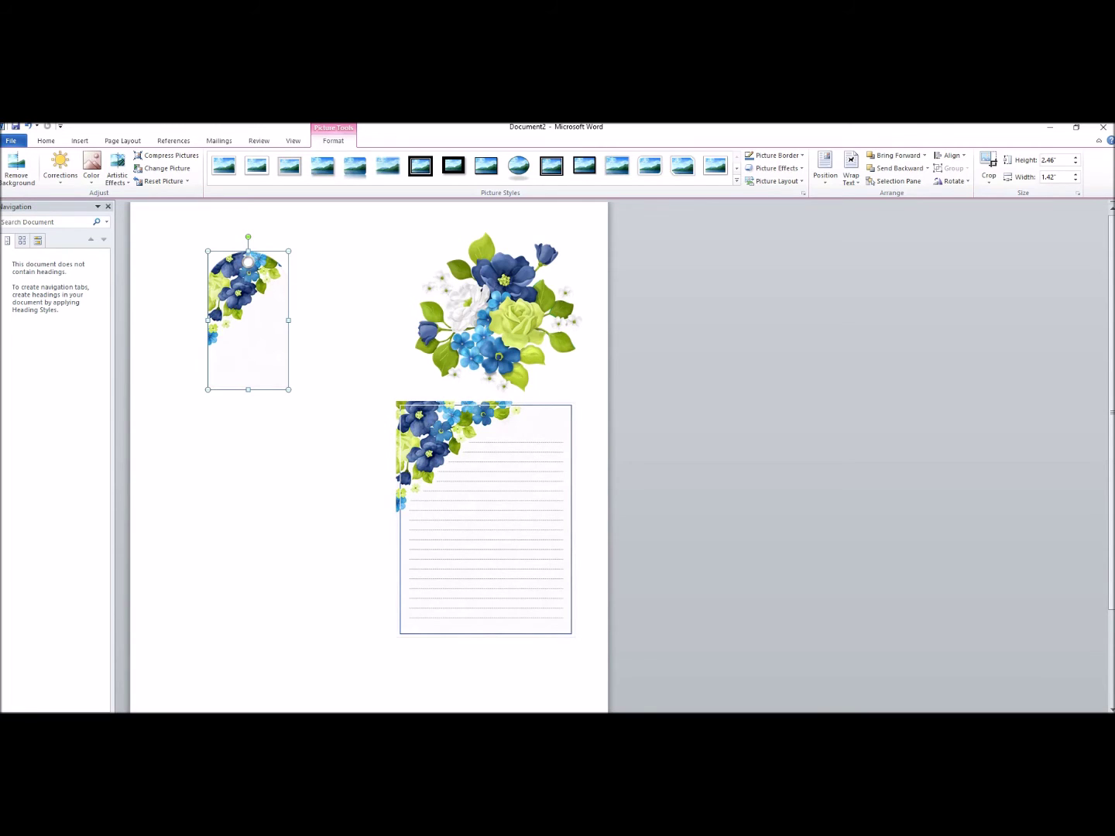
pyautogui.moveTo(499, 314); pyautogui.dragTo(521, 285)
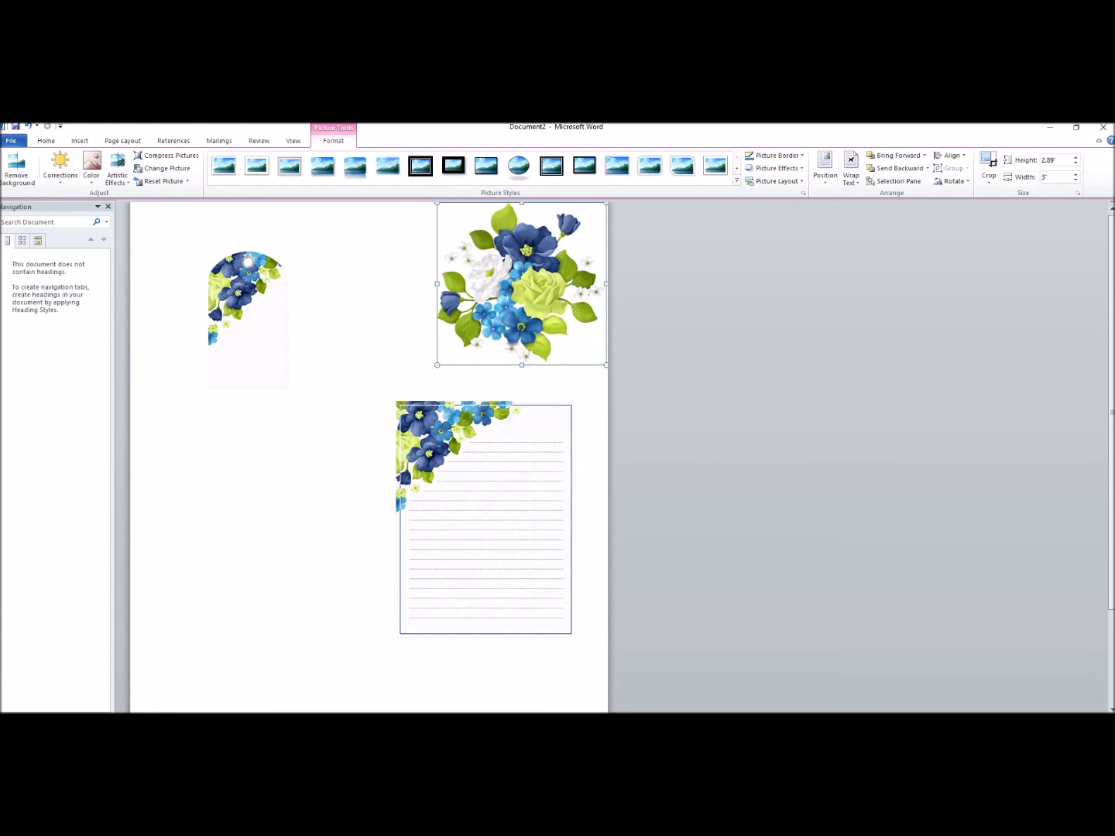
# Nudge the flower cluster just above the lined card and shift the floral tag right toward it.
pyautogui.press('Down')
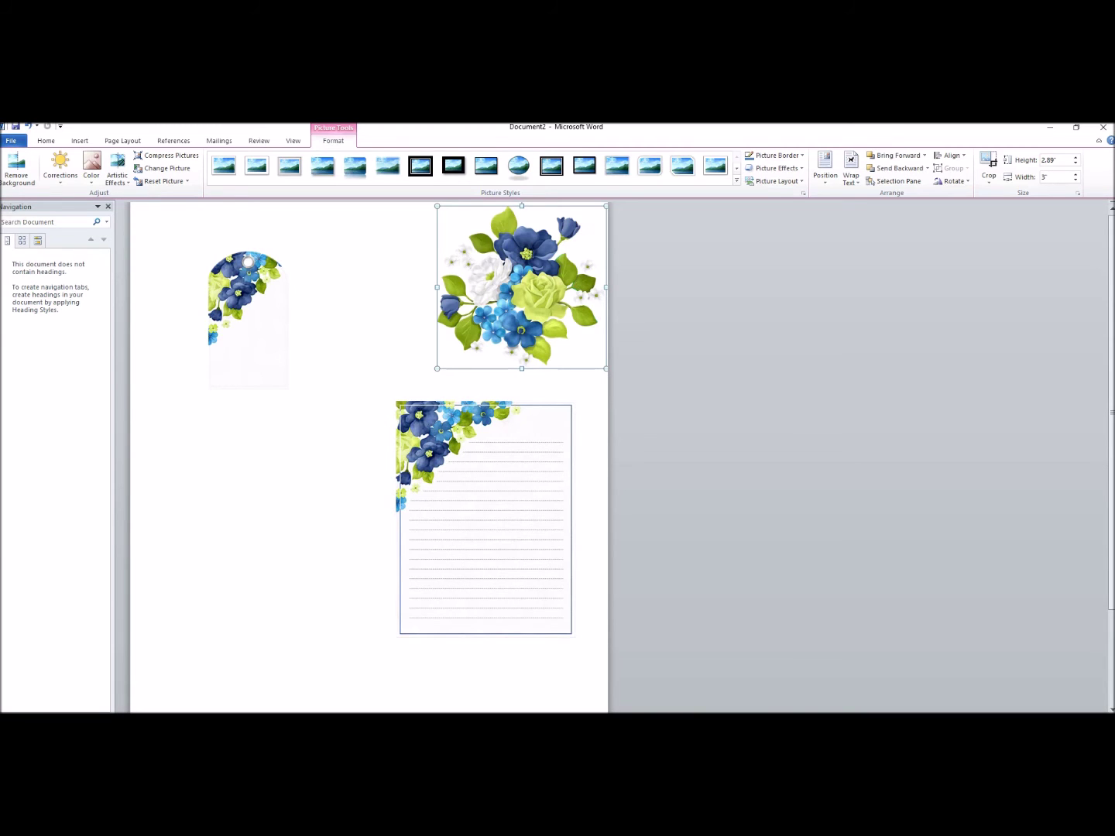
pyautogui.press('Left')
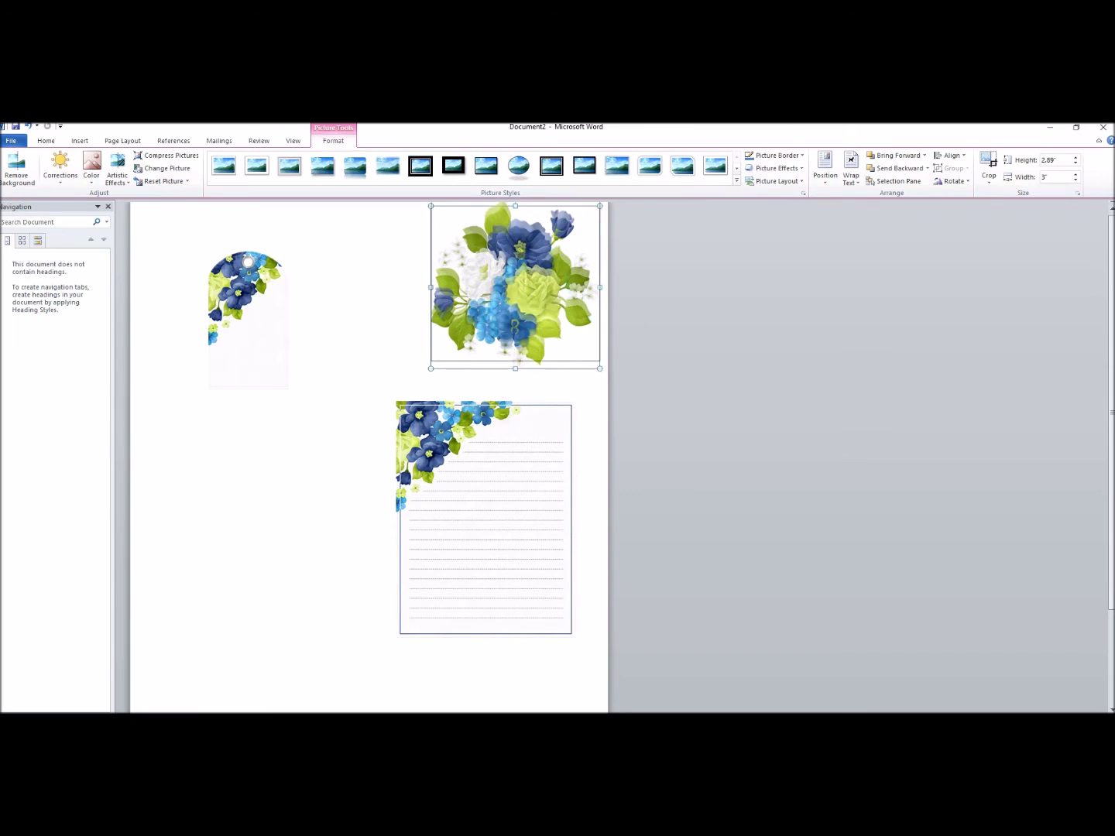
pyautogui.press('Up')
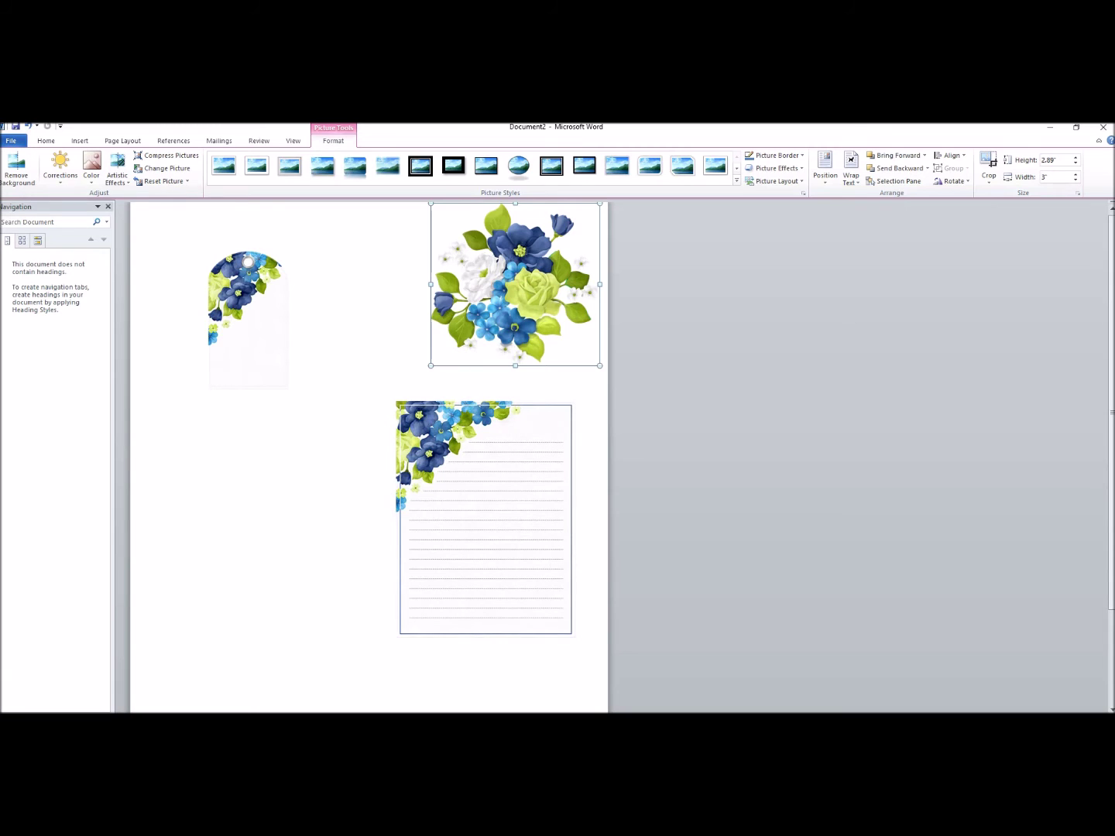
pyautogui.moveTo(515, 284); pyautogui.dragTo(480, 308)
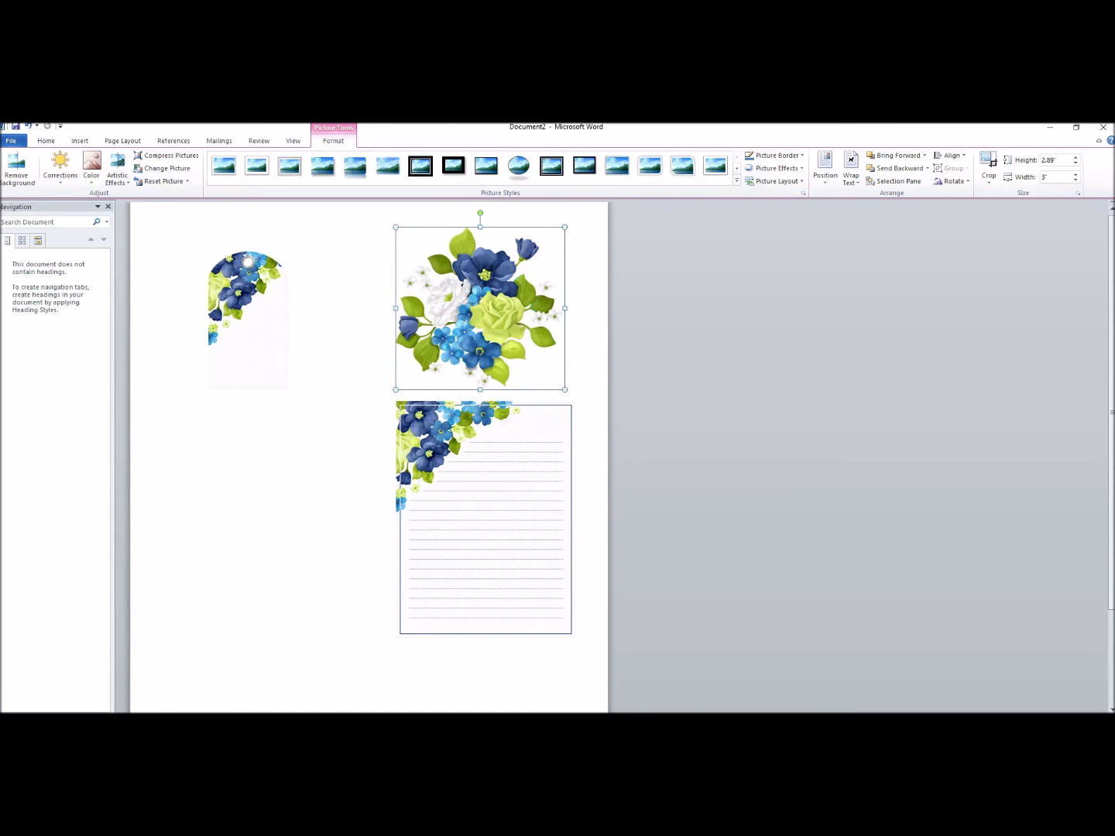
pyautogui.moveTo(248, 317); pyautogui.dragTo(307, 309)
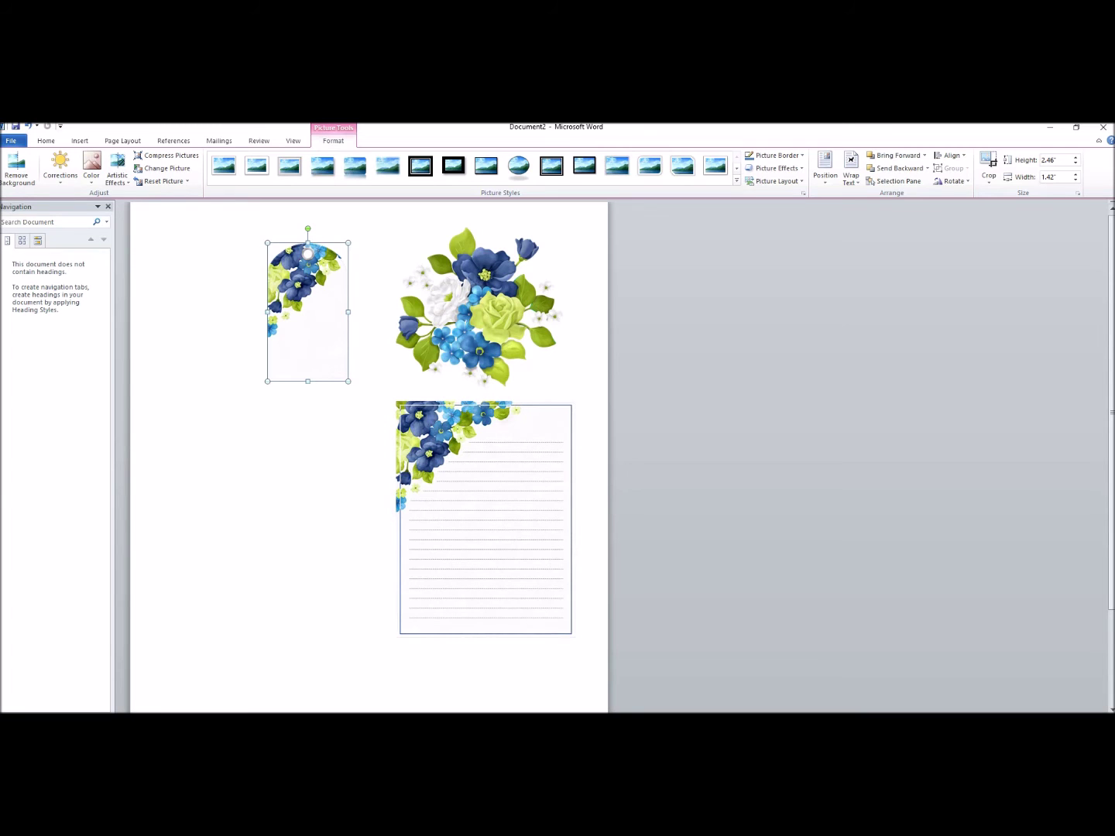
# Open the fqb_enchanting_mf kit folder and preview the bg_floral_maryfran background paper.
pyautogui.click(124, 675)
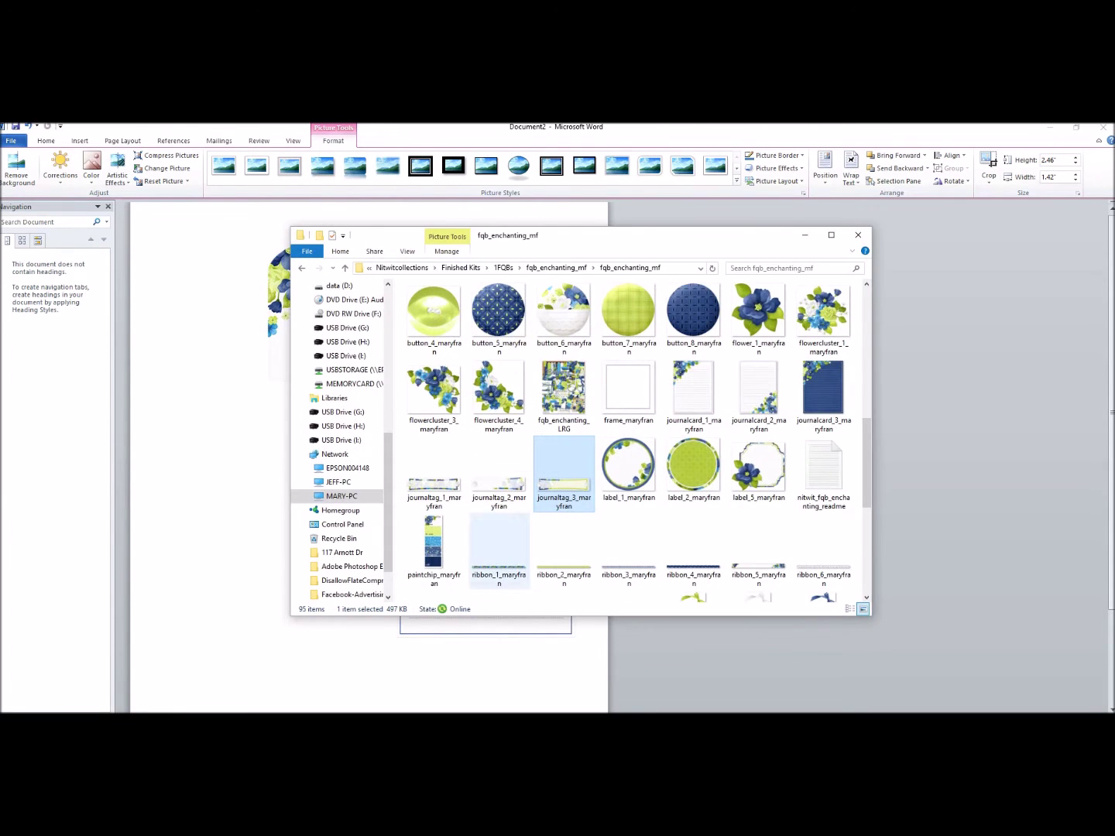
pyautogui.scroll(5, 582, 468)
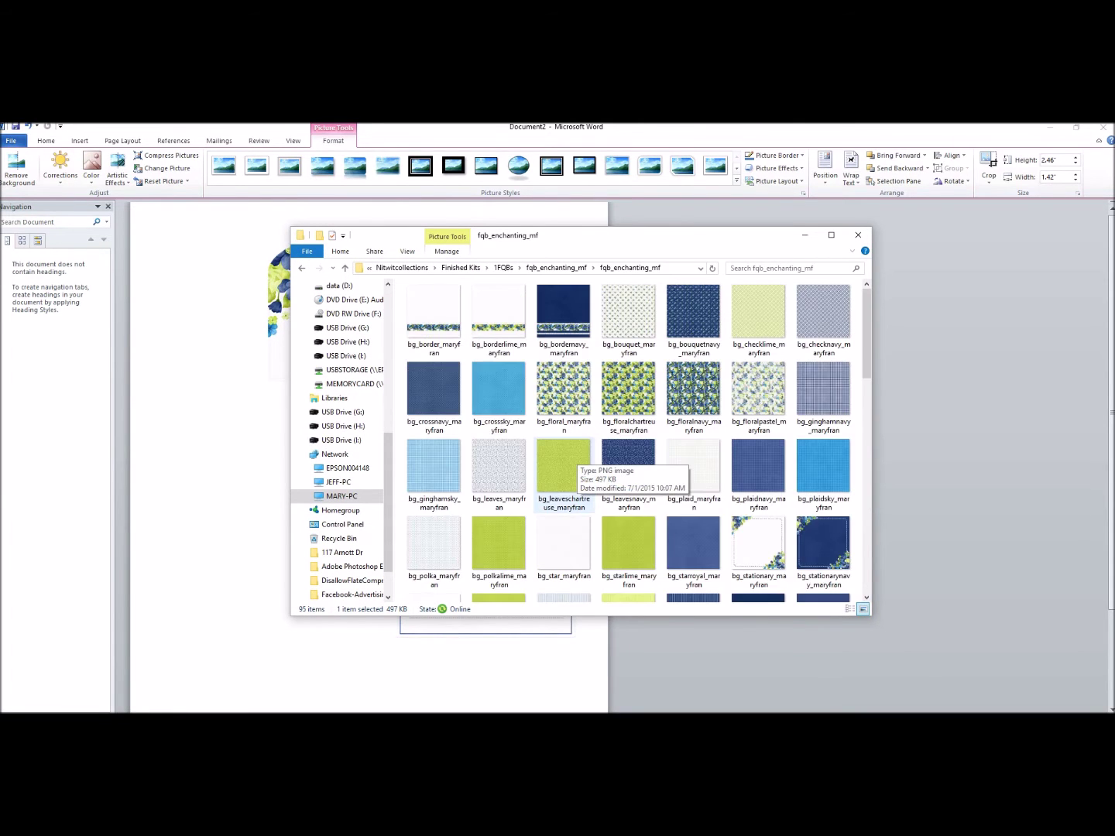
pyautogui.doubleClick(564, 387)
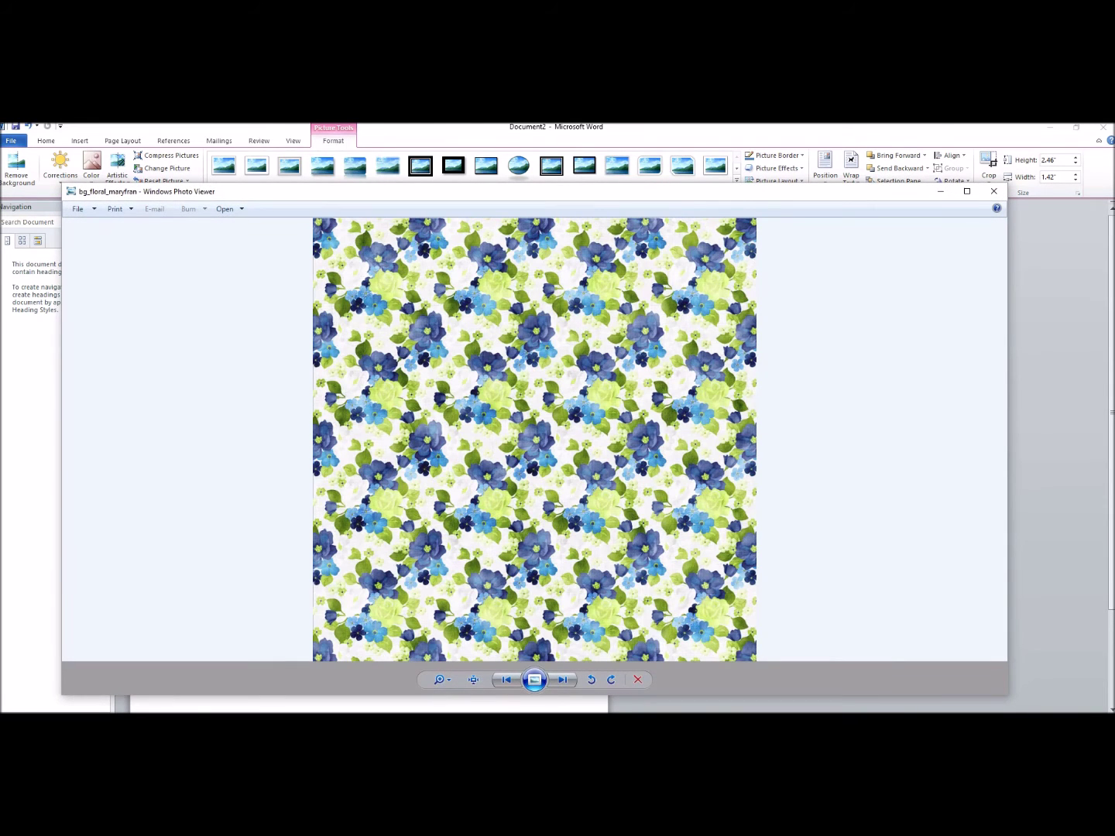
pyautogui.click(993, 191)
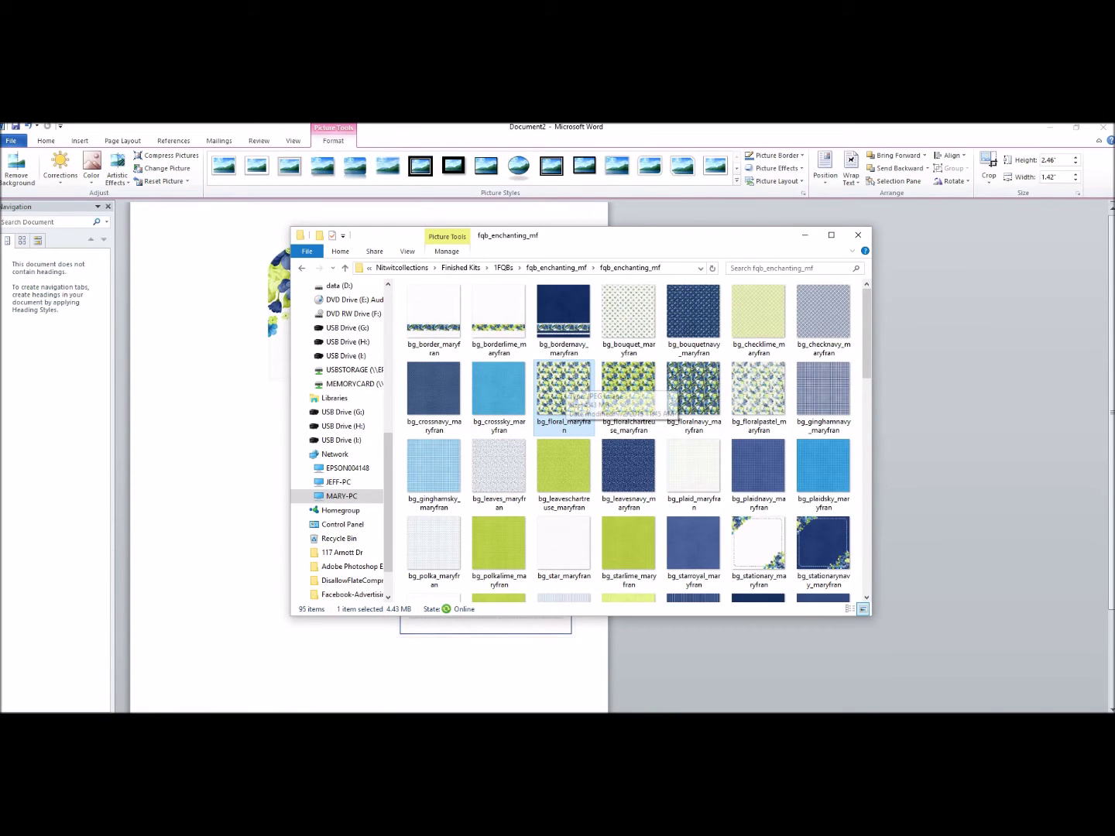
pyautogui.doubleClick(564, 385)
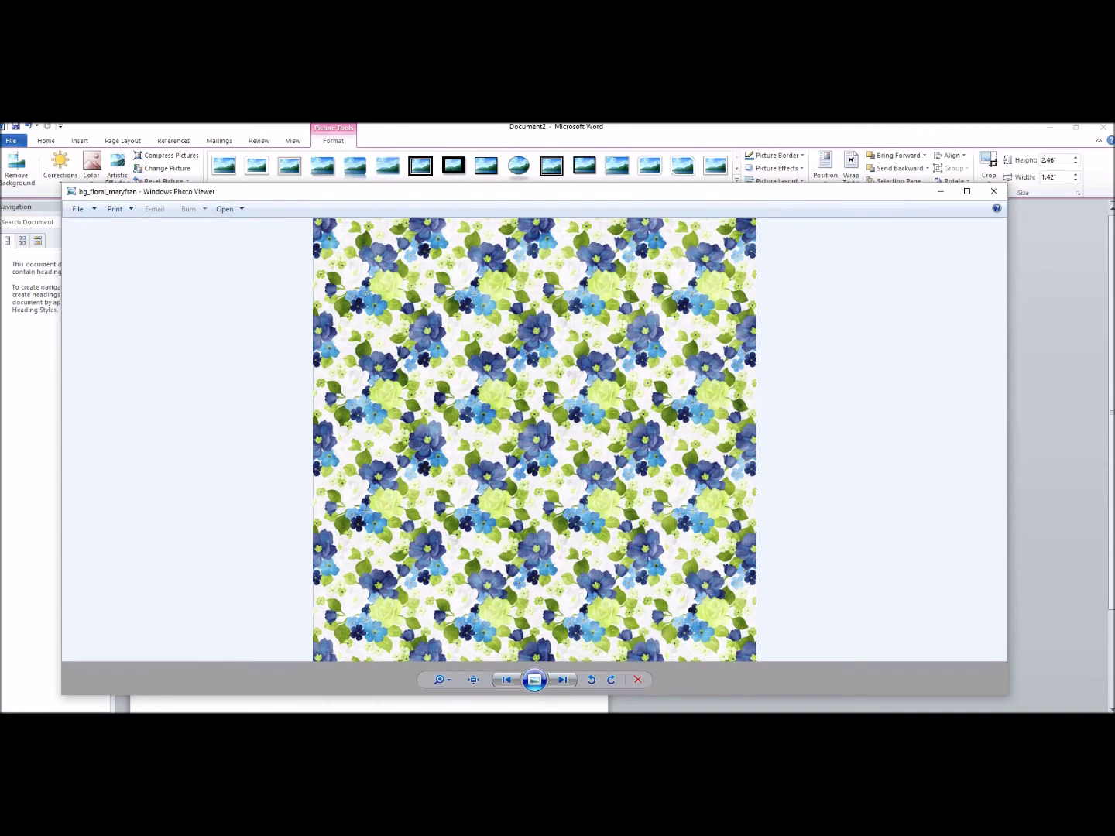
# Show the Print dropdown choices for the bg_floral_maryfran paper.
pyautogui.click(116, 209)
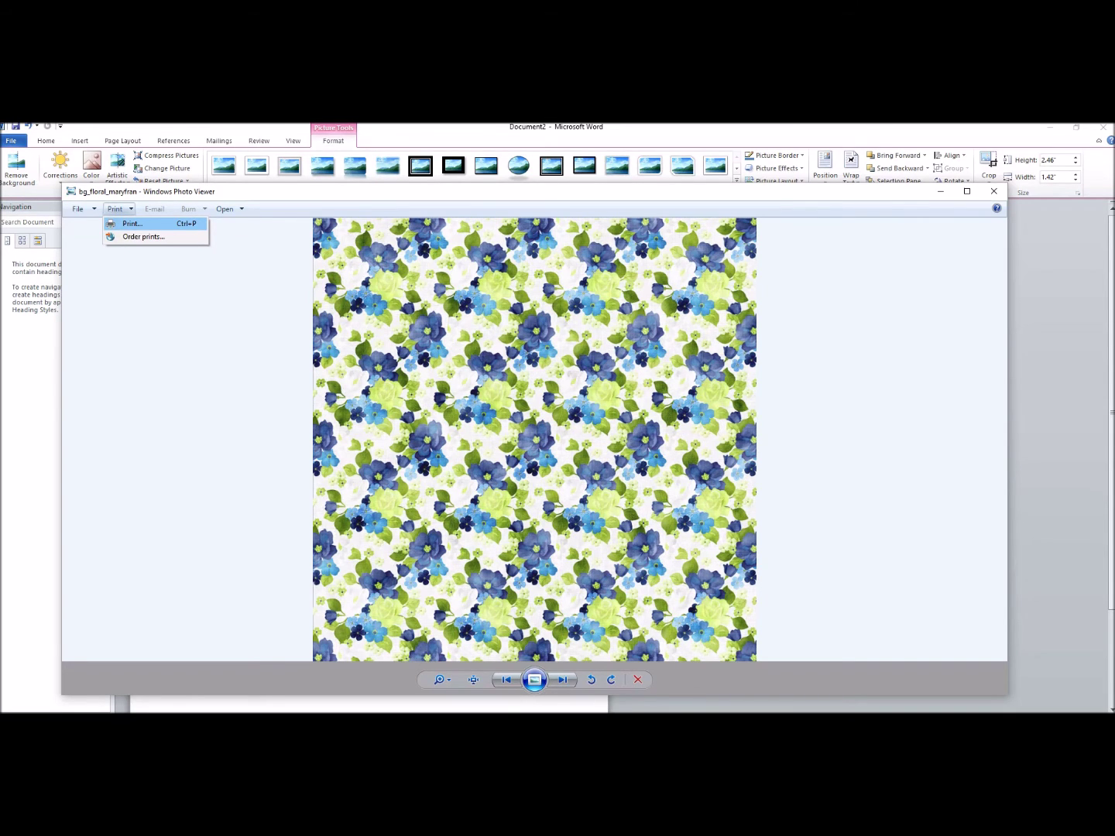
# Choose Print... to open the Print Pictures dialog for the floral paper.
pyautogui.click(132, 223)
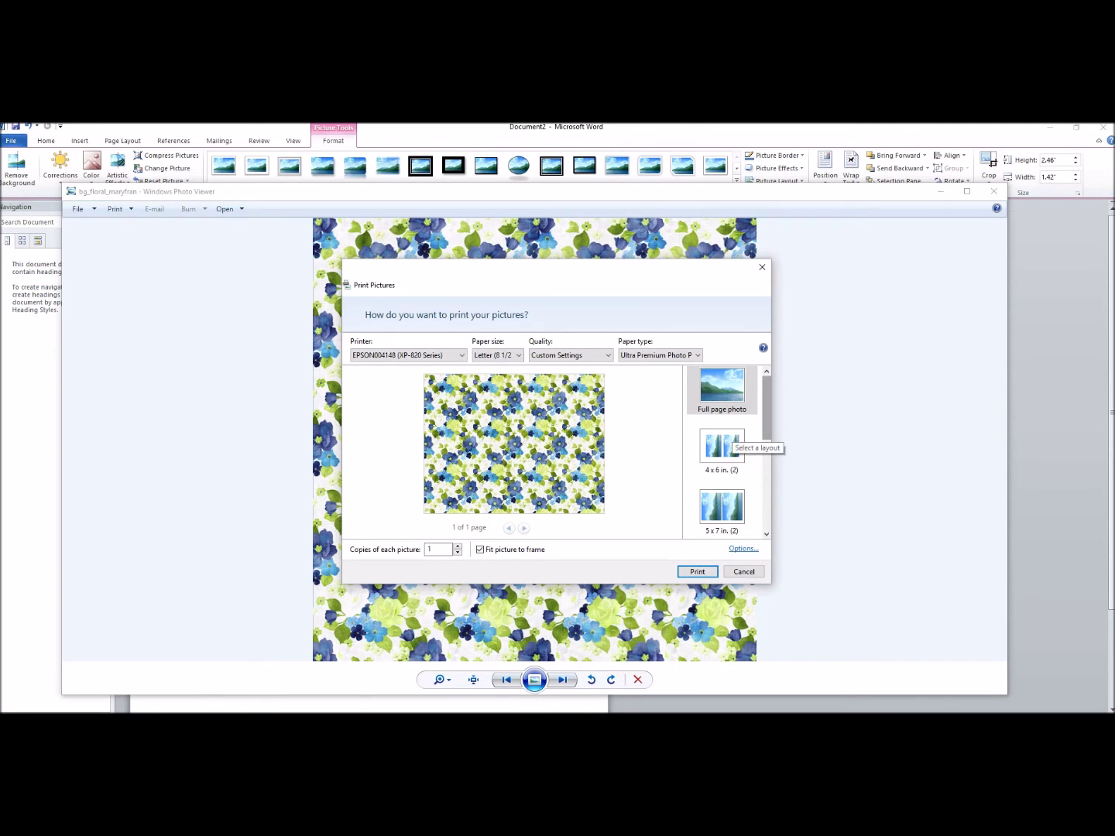
# Preview the 4 x 6, 5 x 7 and 8 x 10 in. print layouts, then cancel without printing.
pyautogui.scroll(-1, 724, 438)
pyautogui.scroll(1, 723, 437)
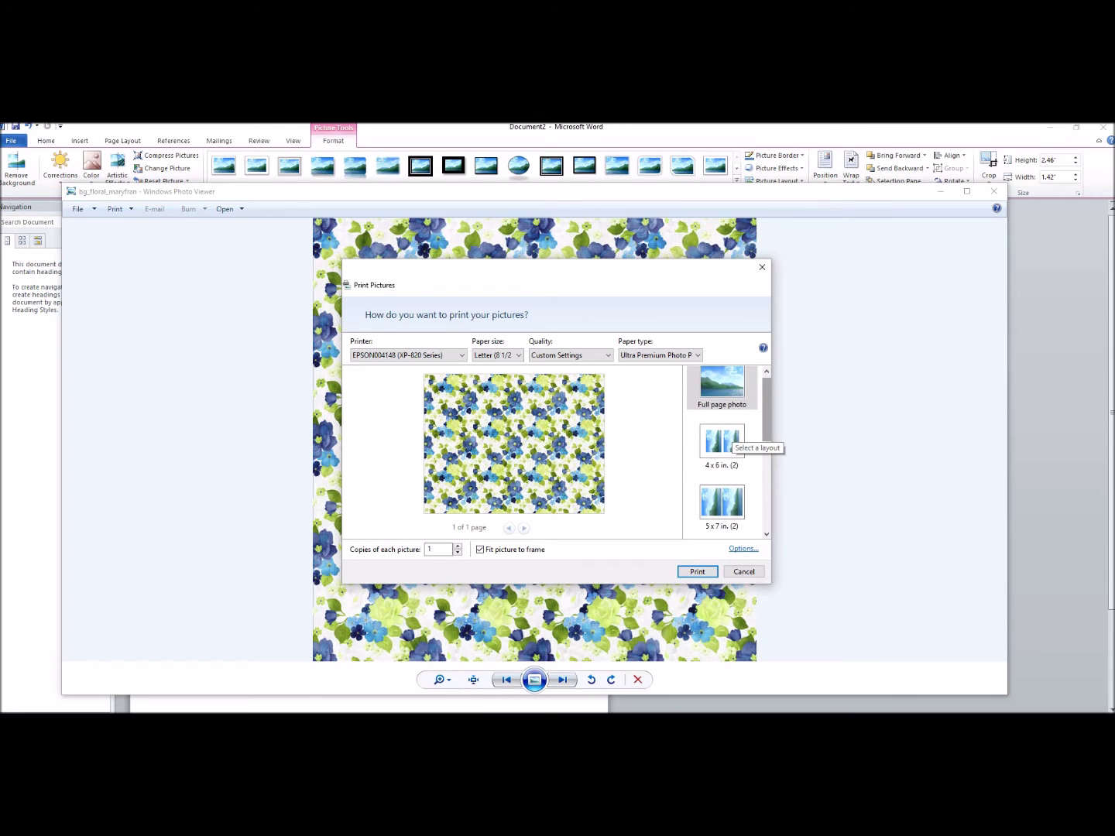
pyautogui.click(722, 441)
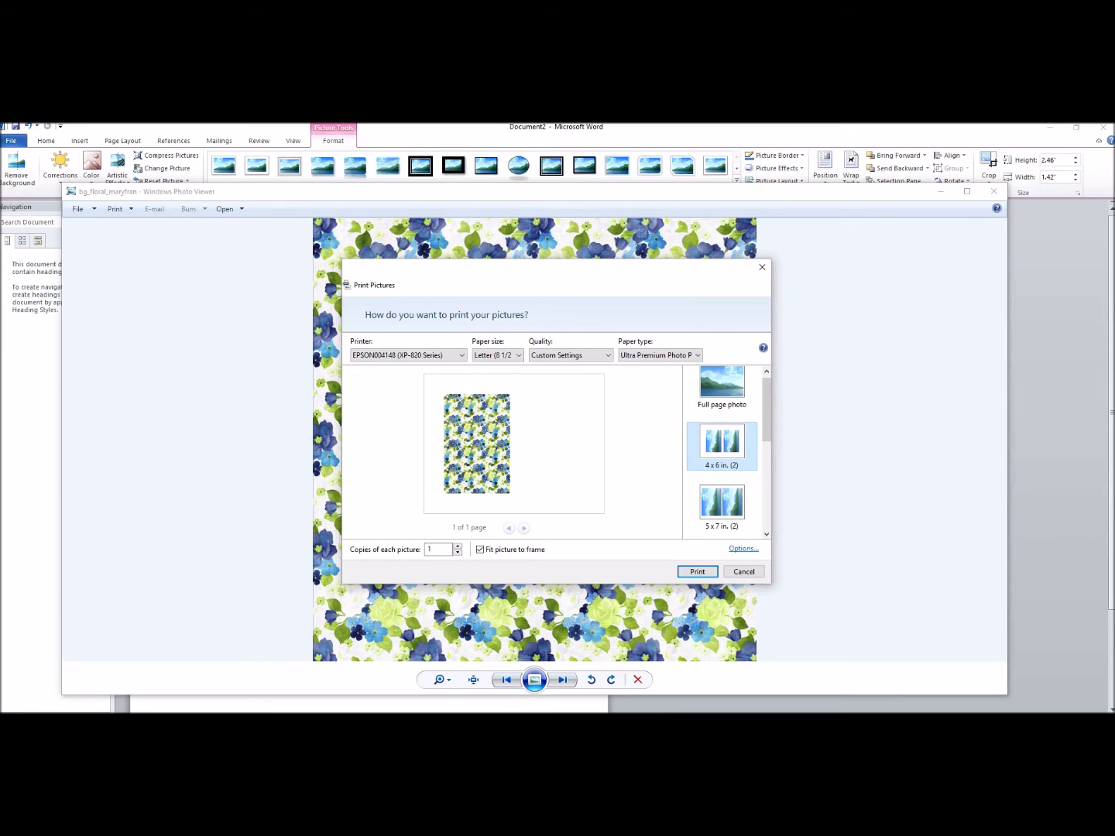
pyautogui.click(722, 503)
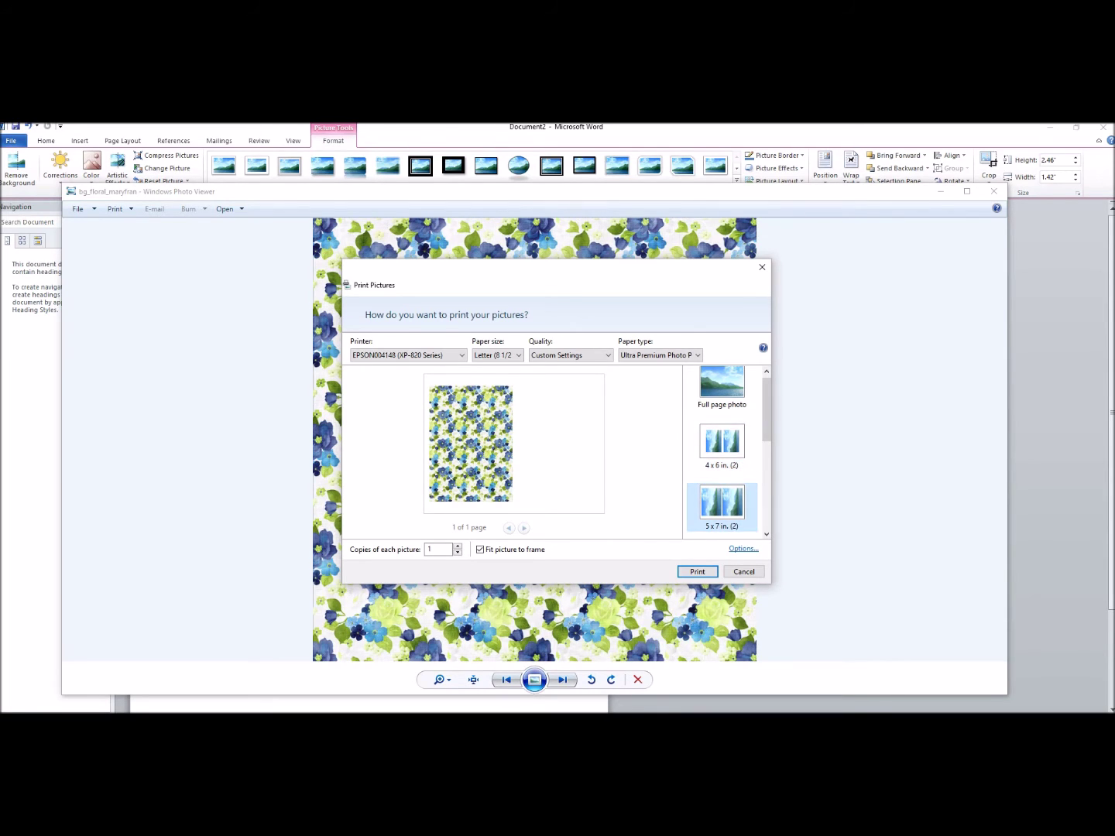
pyautogui.scroll(-2, 721, 453)
pyautogui.click(722, 455)
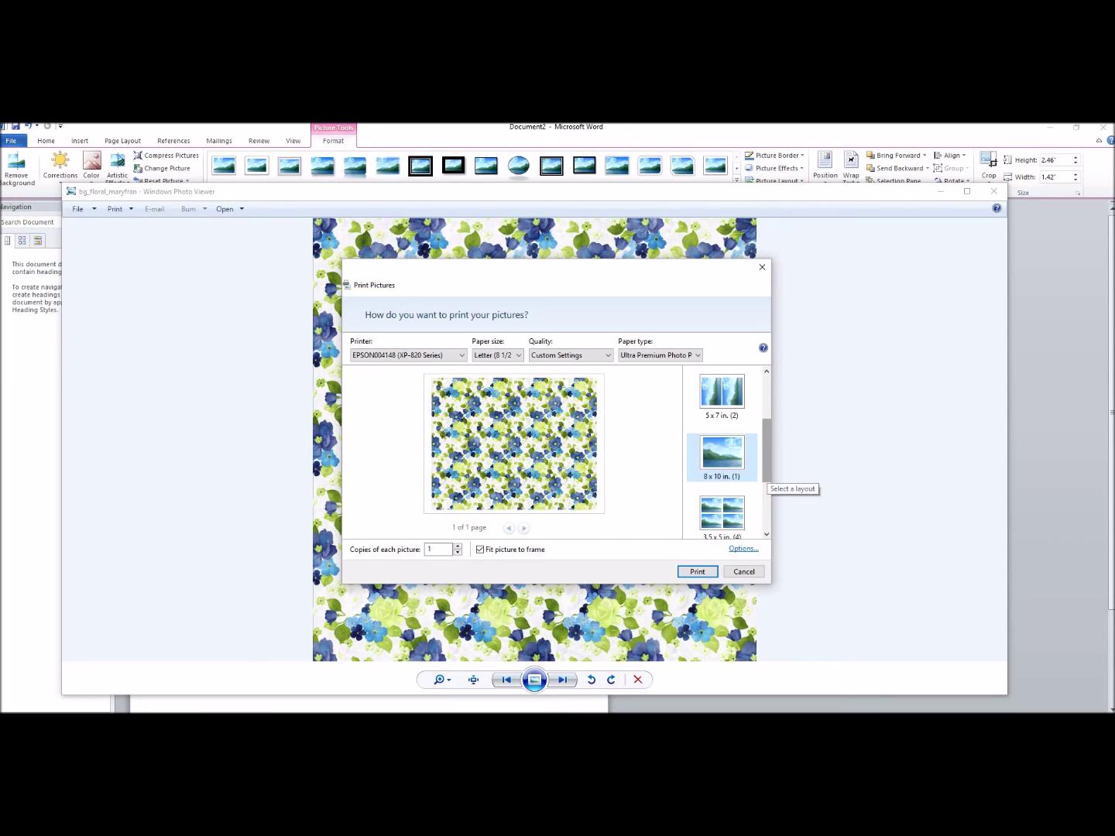
pyautogui.scroll(3, 766, 473)
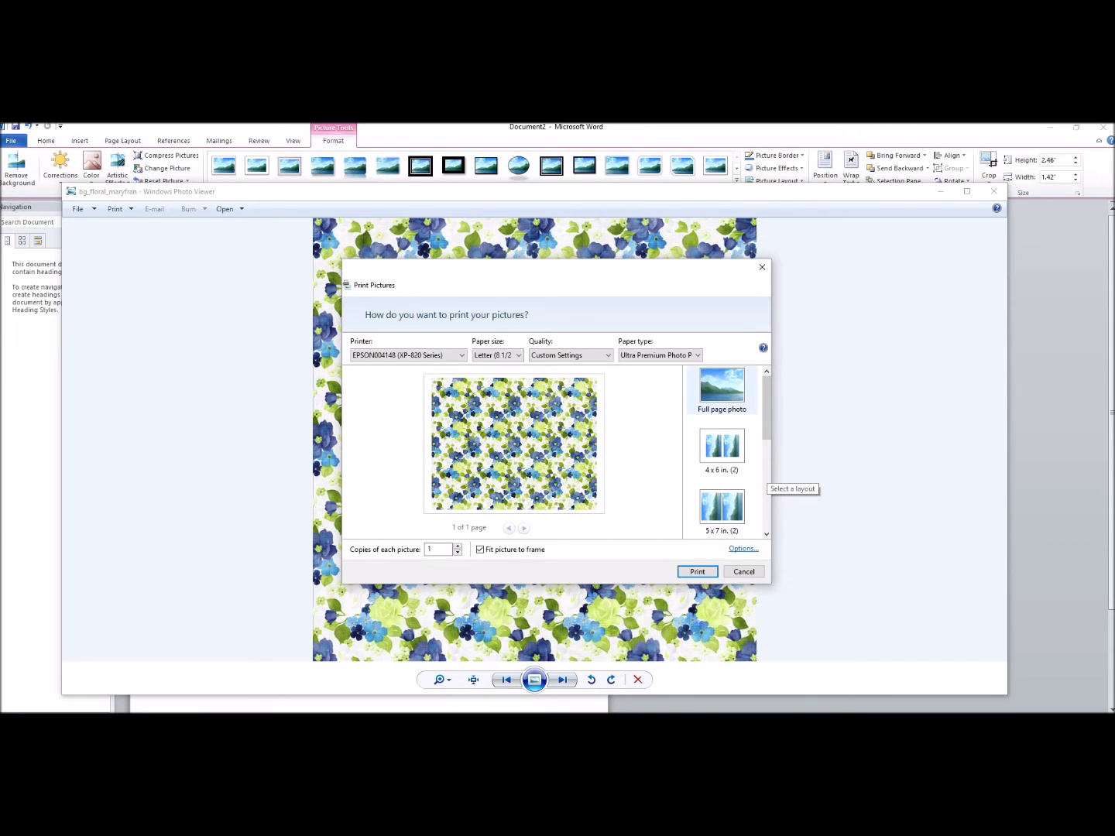
pyautogui.scroll(-1, 765, 479)
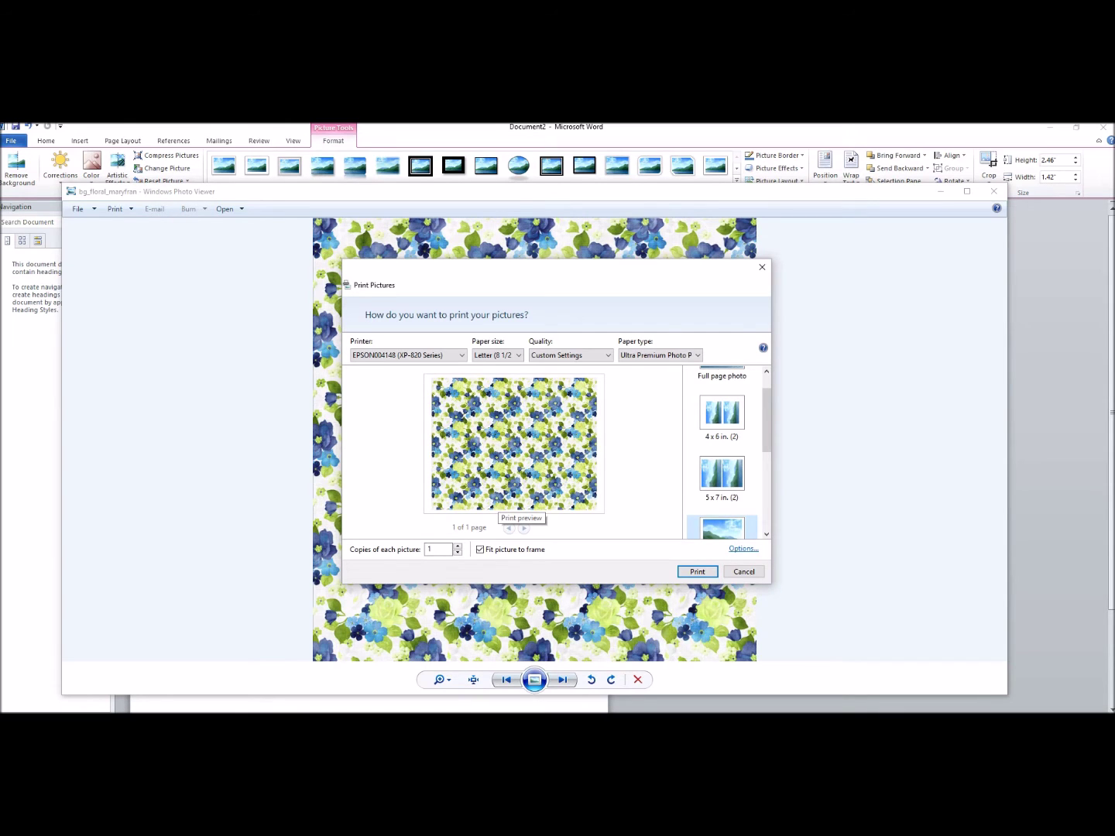
pyautogui.press('Escape')
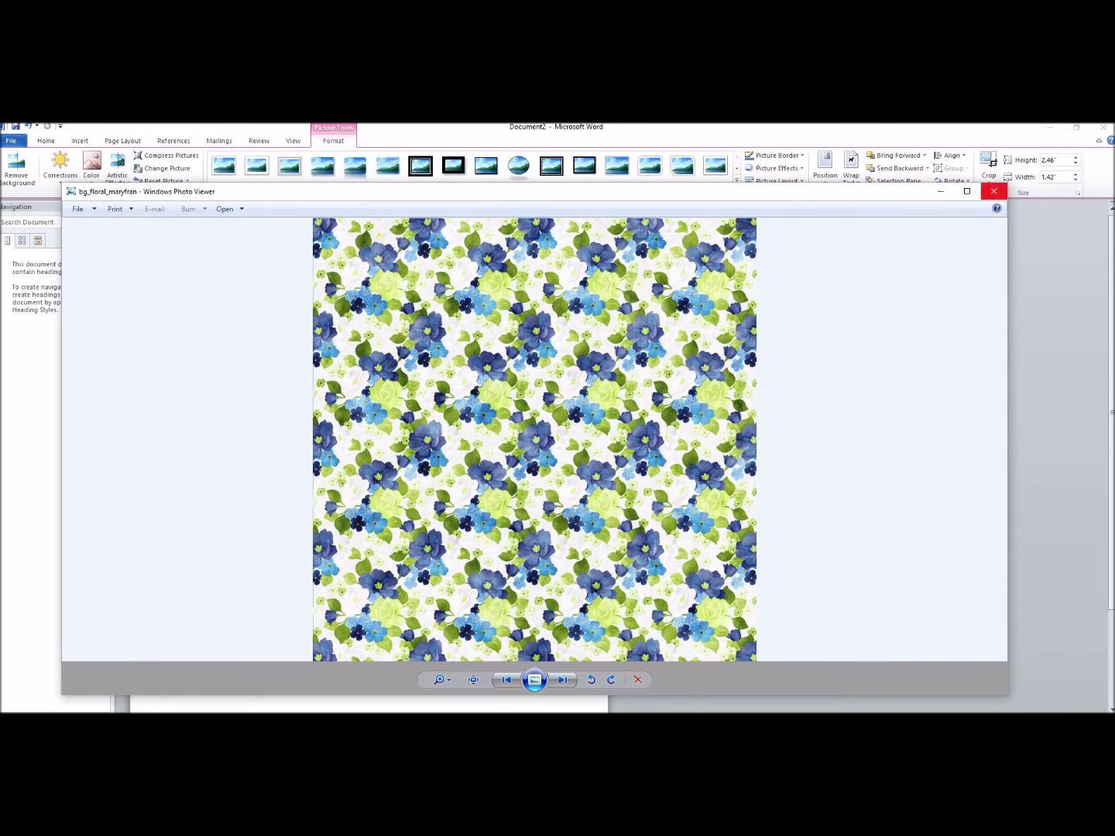
# Close Photo Viewer and the kit folder, then deselect the tag picture in Word.
pyautogui.click(993, 191)
pyautogui.click(804, 235)
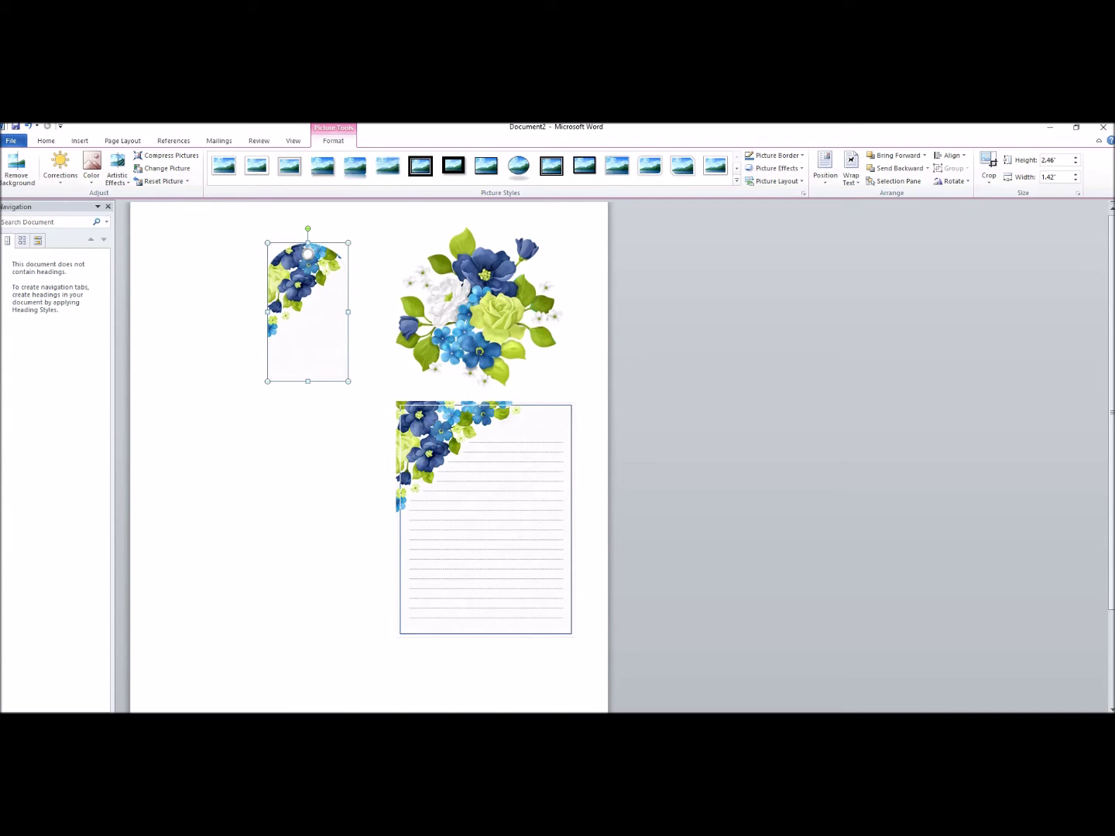
pyautogui.click(478, 670)
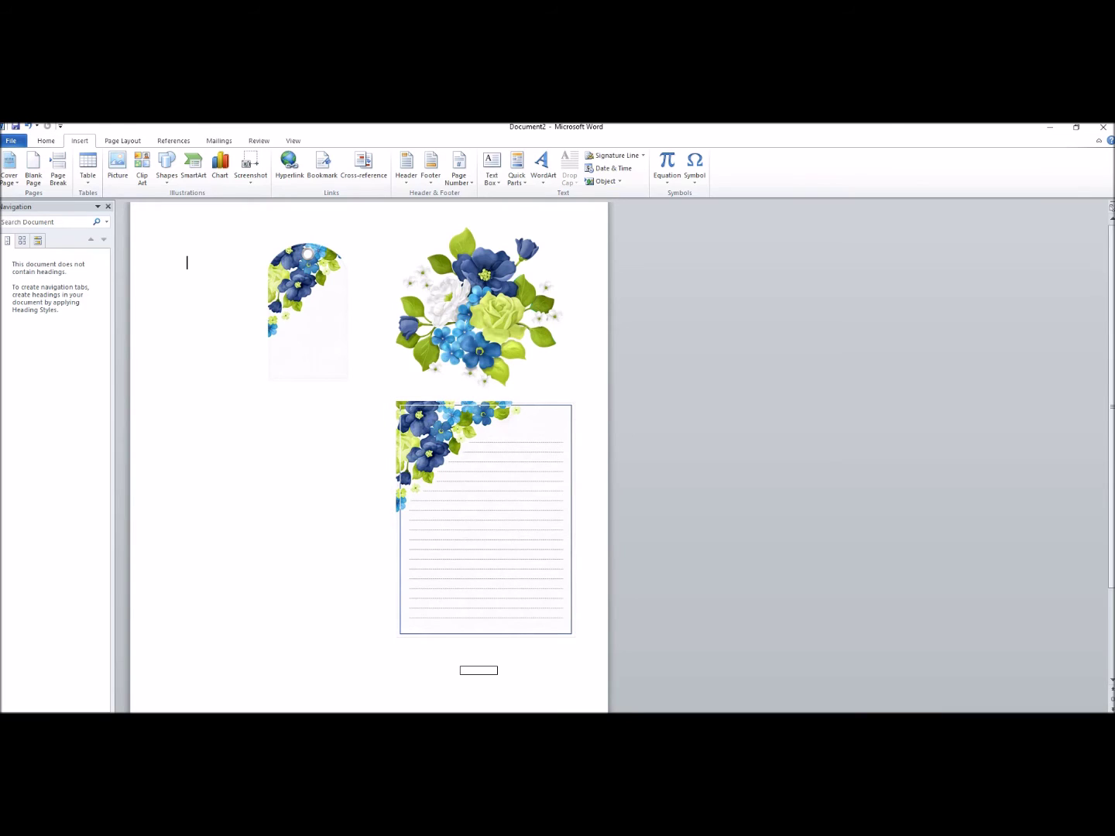
# Draw a 1.91" by 1.38" text box over the floral tag's lower half.
pyautogui.click(46, 141)
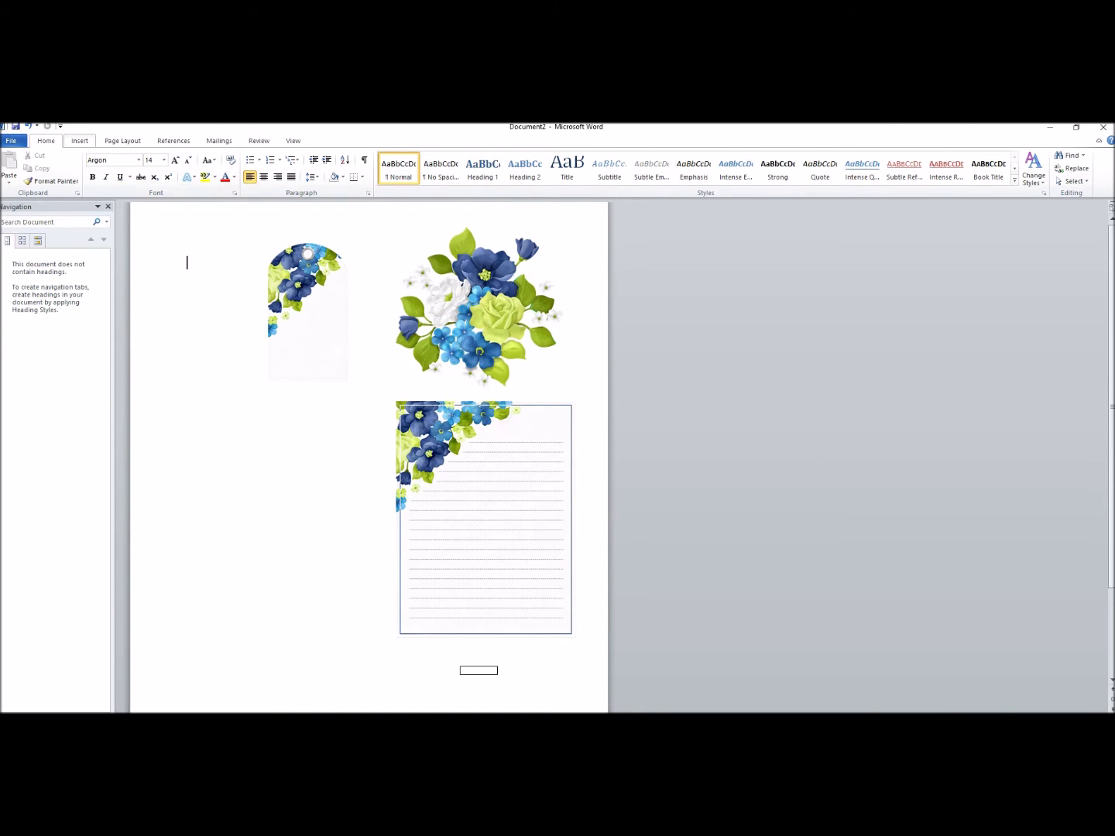
pyautogui.click(80, 140)
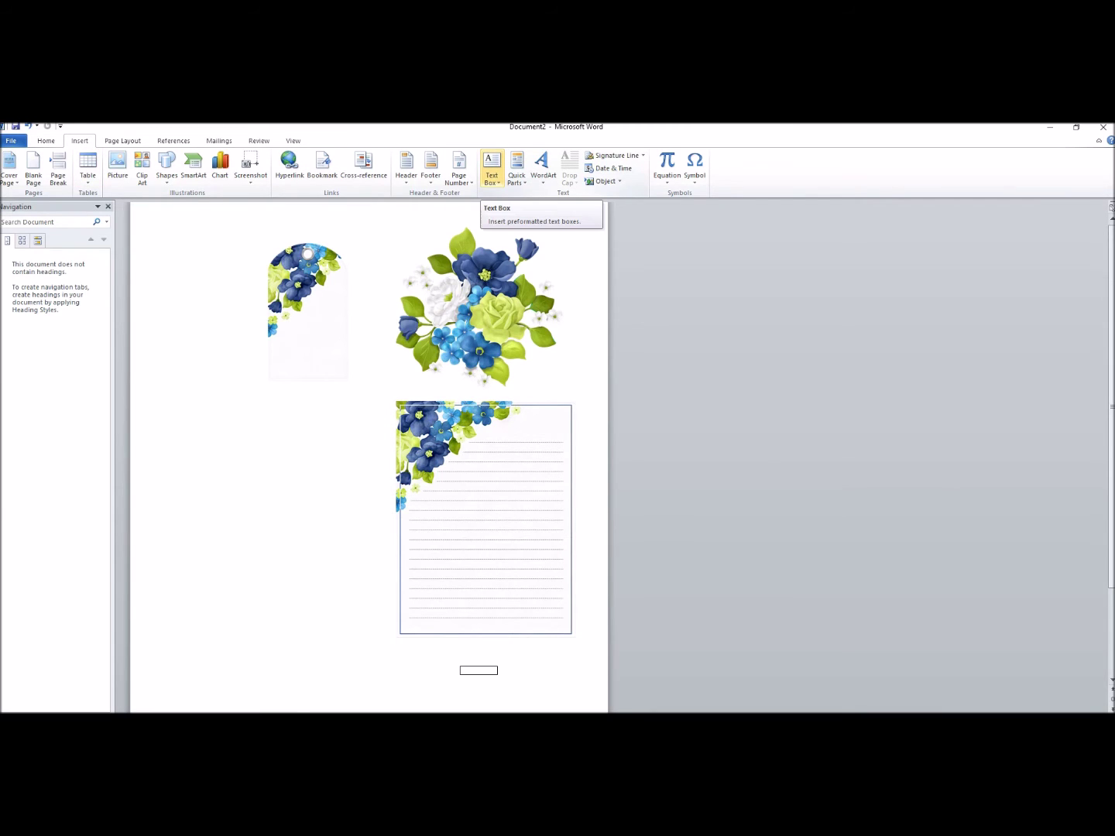
pyautogui.click(492, 168)
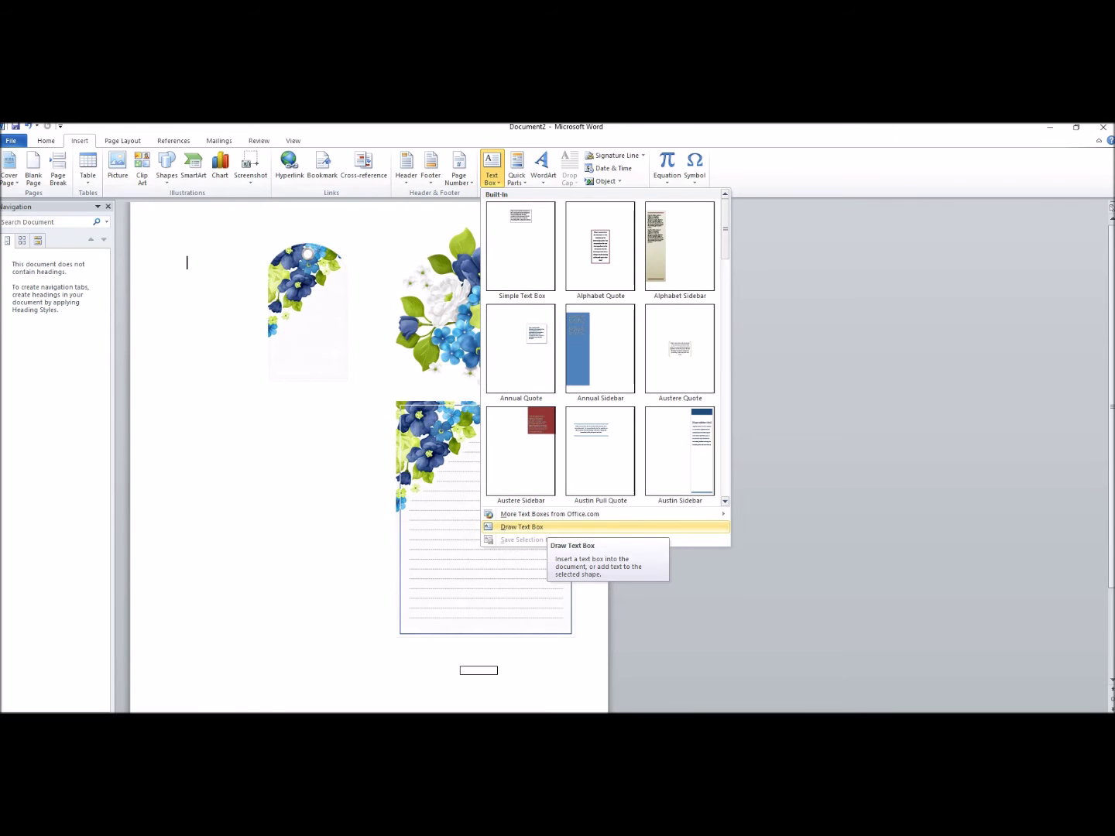
pyautogui.press('Return')
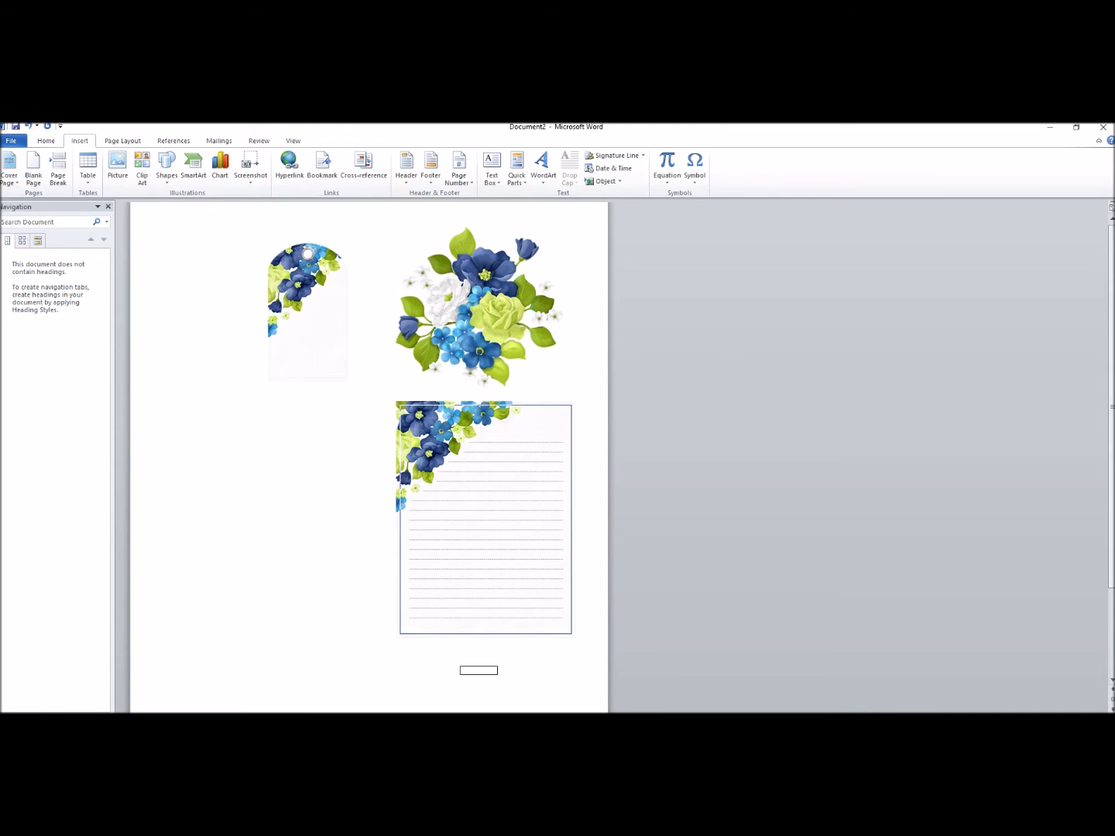
pyautogui.moveTo(259, 304); pyautogui.dragTo(366, 381)
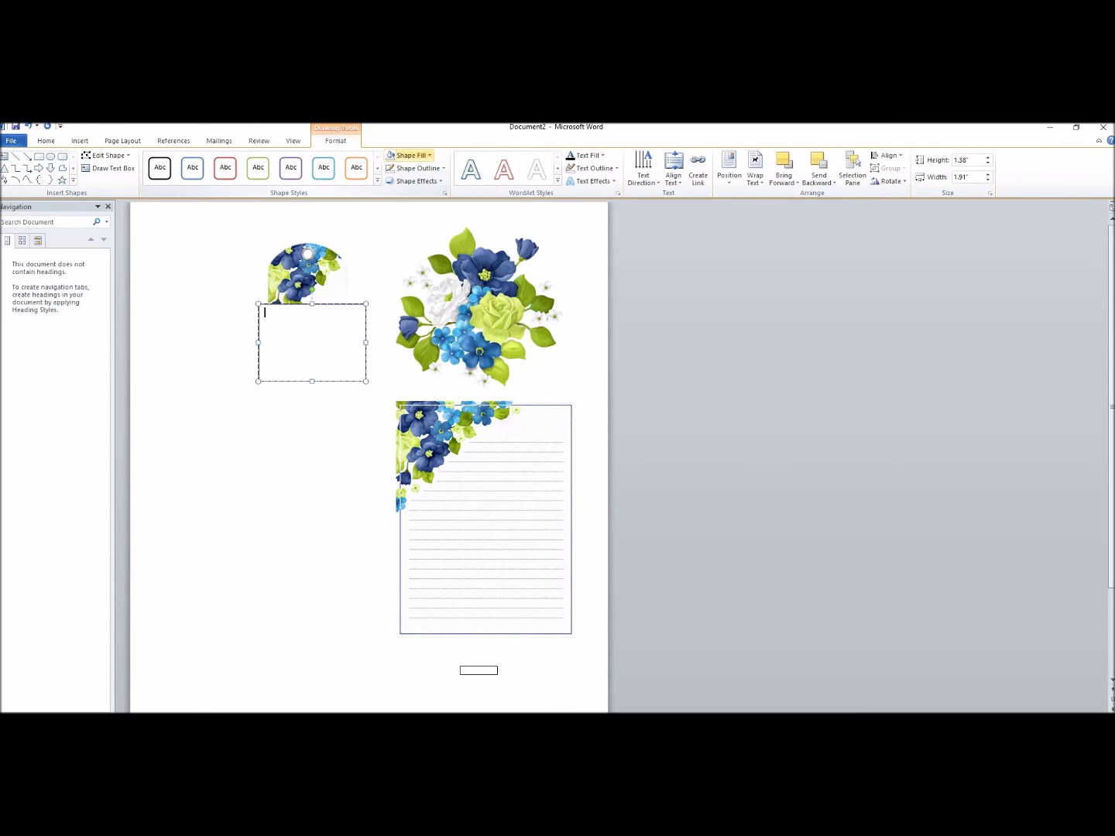
# Give the text box No Fill and No Outline, and type 'My Best Friend' in it.
pyautogui.click(410, 155)
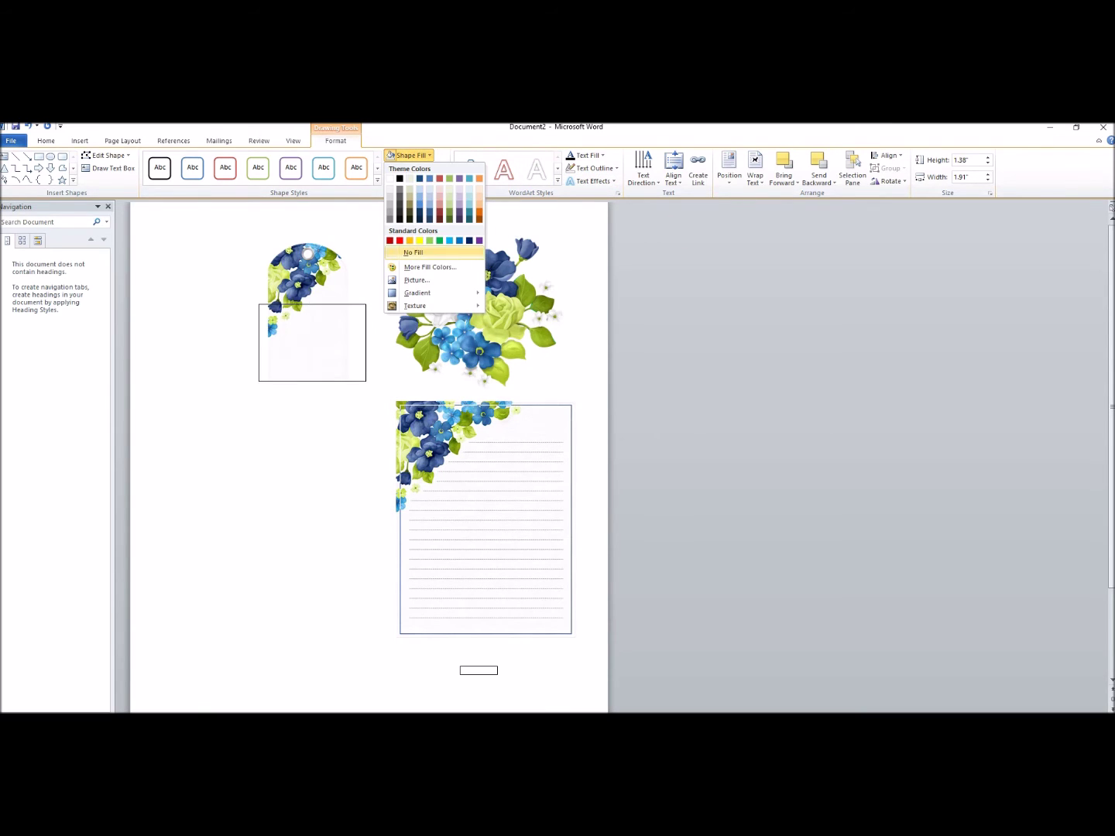
pyautogui.click(413, 253)
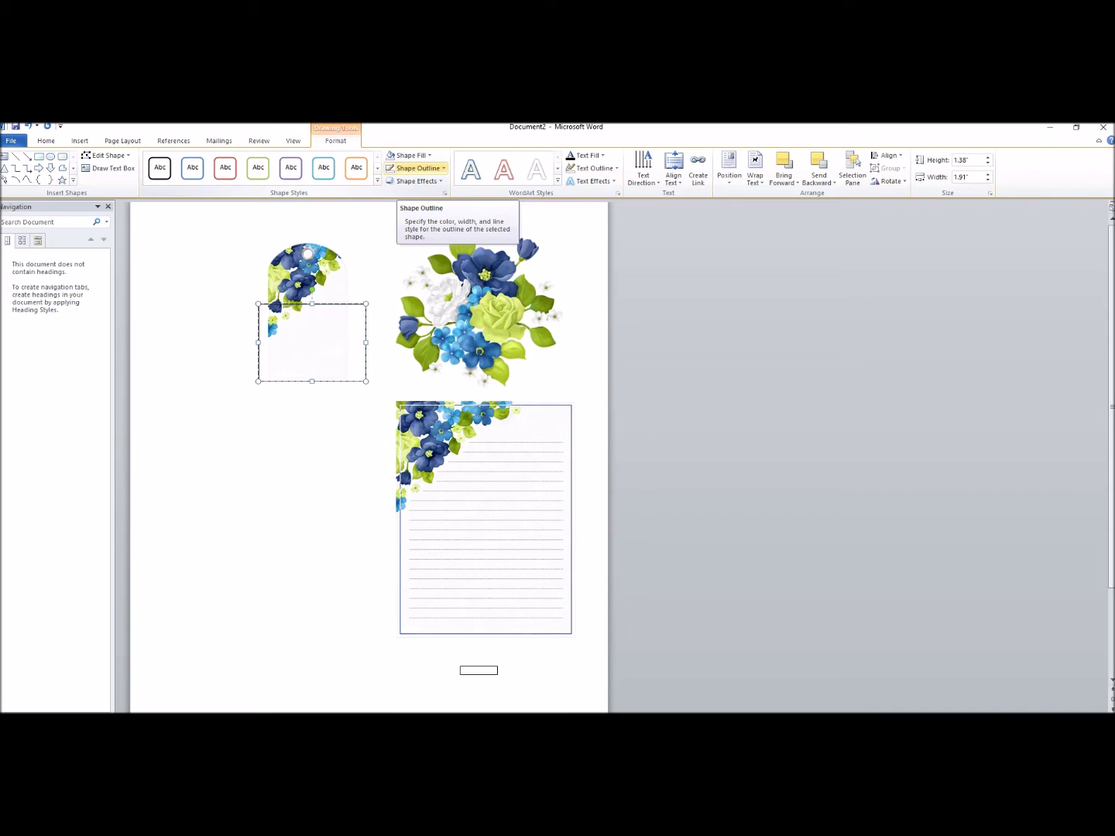
pyautogui.click(418, 168)
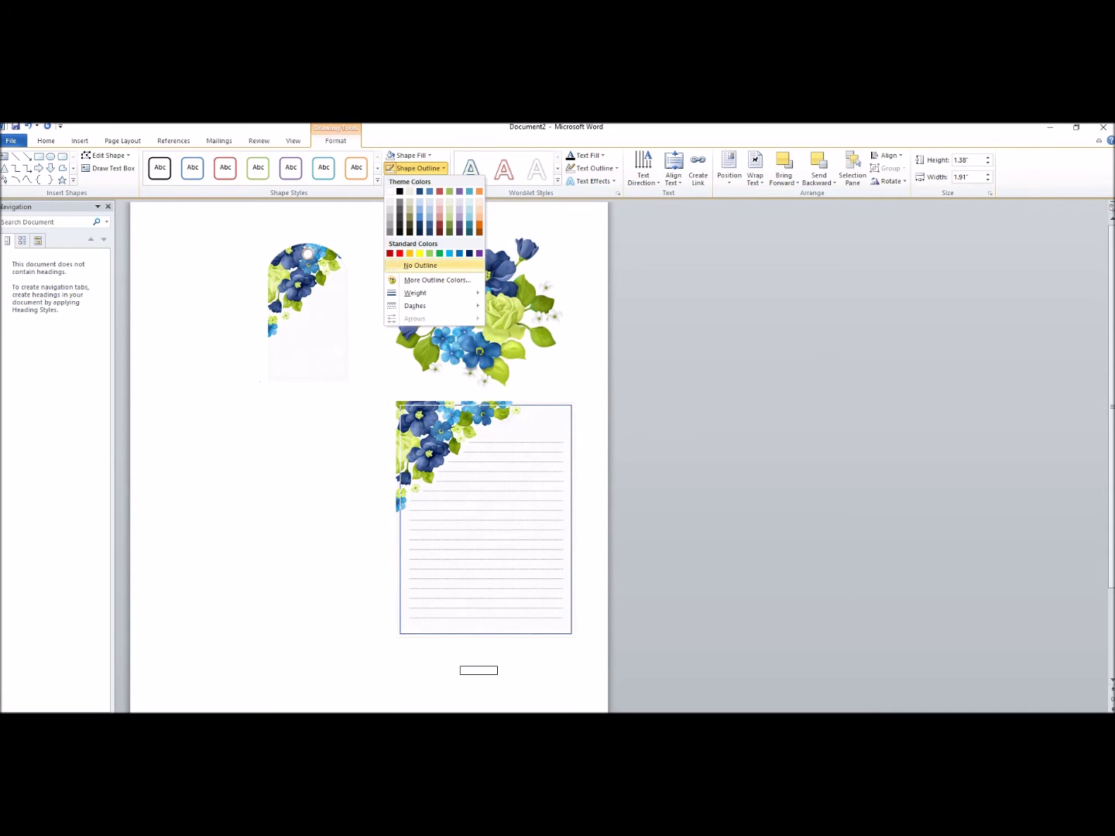
pyautogui.click(422, 265)
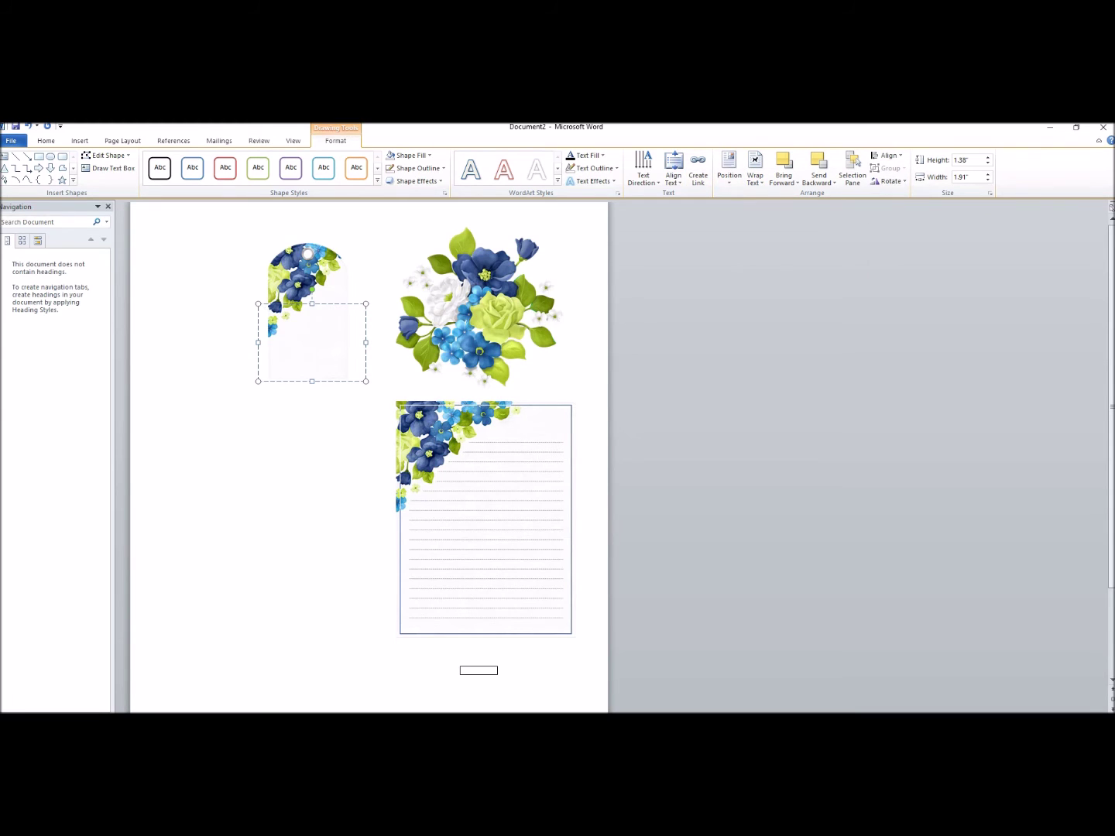
pyautogui.write('My Best Friend')
# Set the 'My Best Friend' text box to Tight wrapping and drag it just below the tag.
pyautogui.click(755, 175)
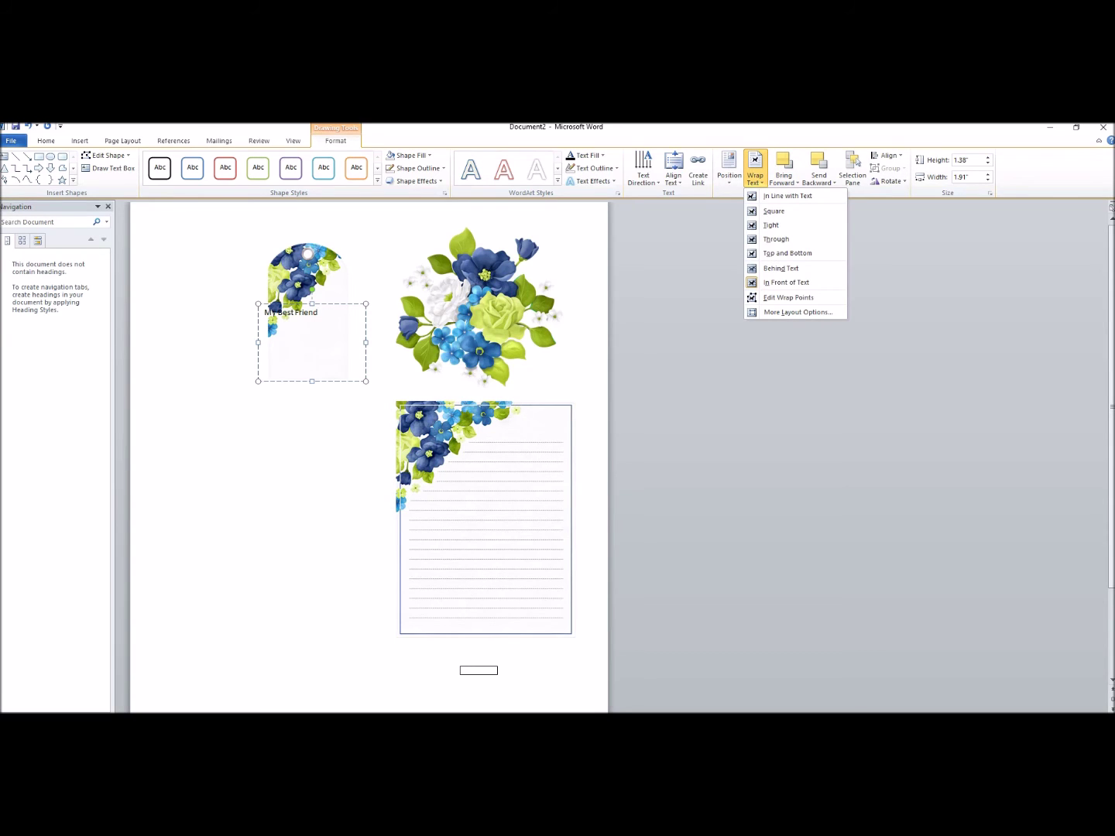
pyautogui.click(755, 174)
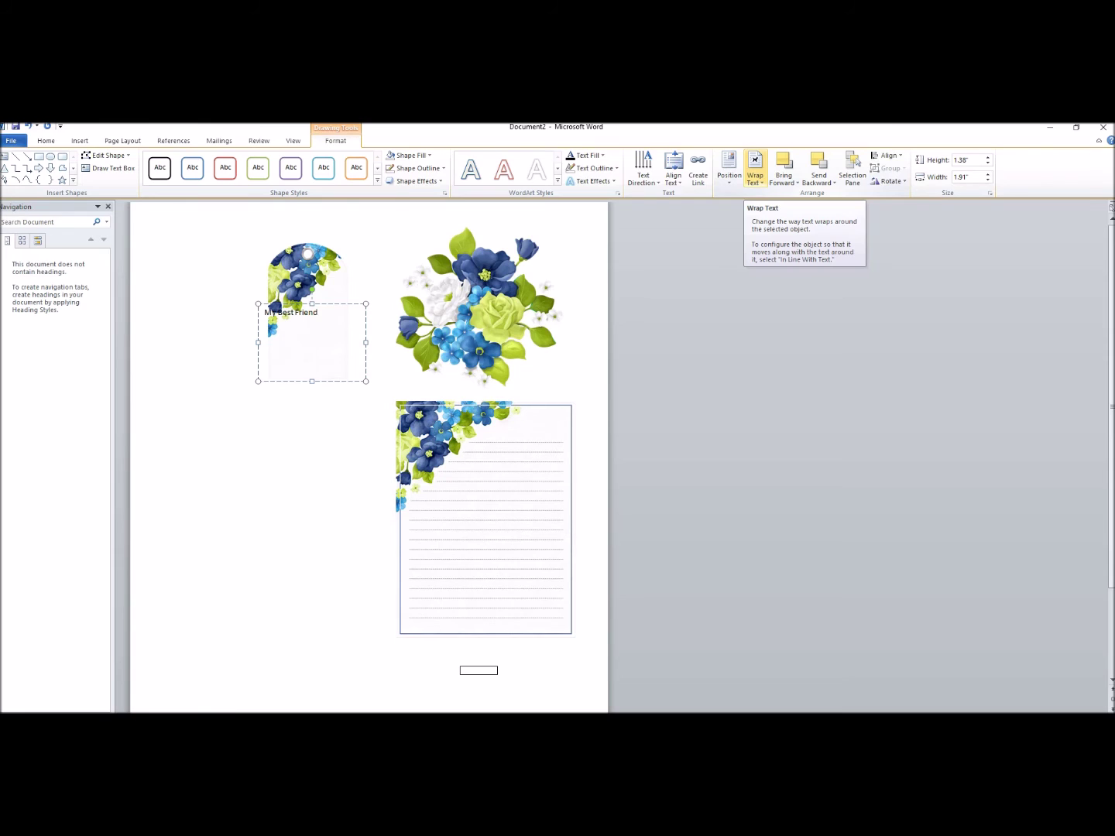
pyautogui.click(754, 166)
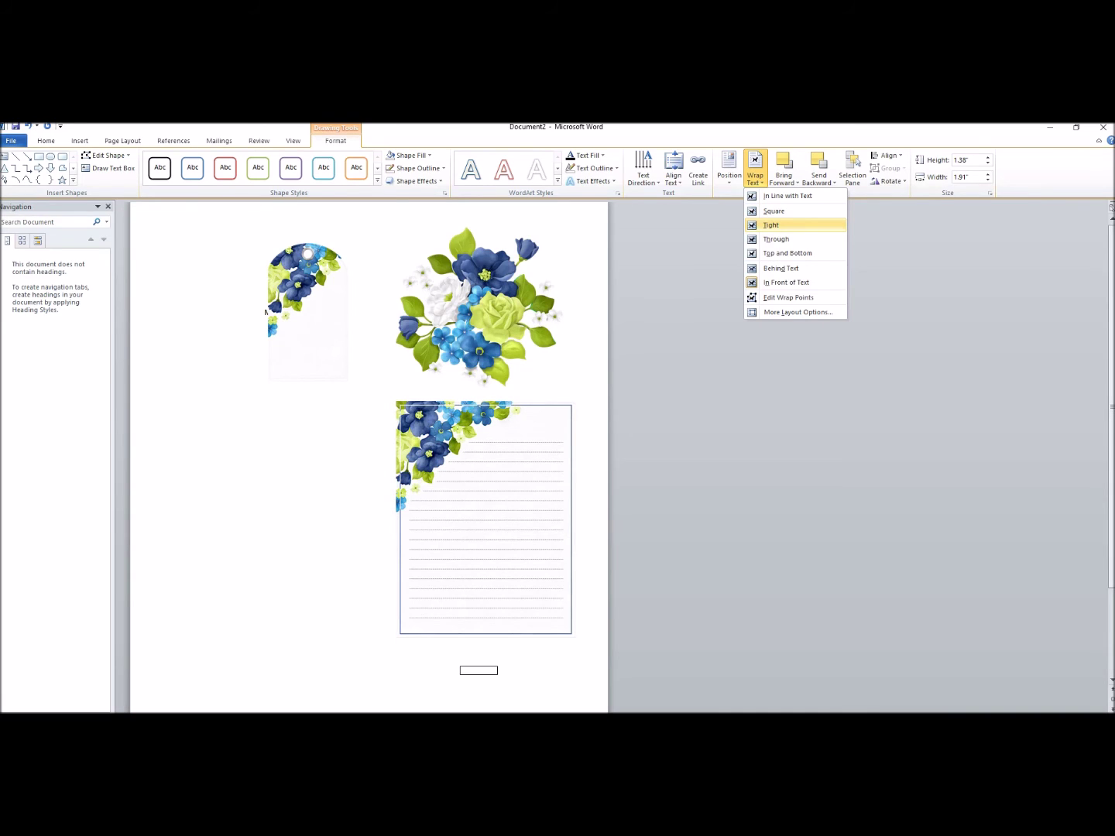
pyautogui.click(770, 224)
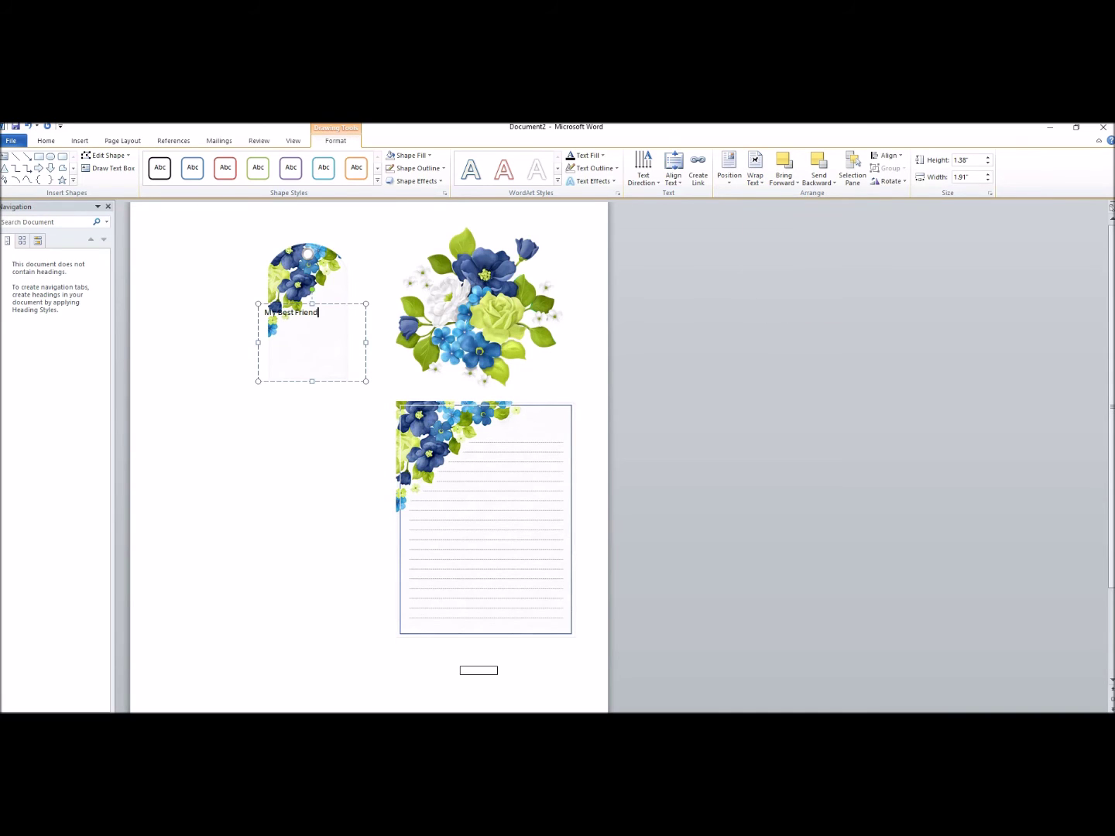
pyautogui.moveTo(311, 304); pyautogui.dragTo(260, 385)
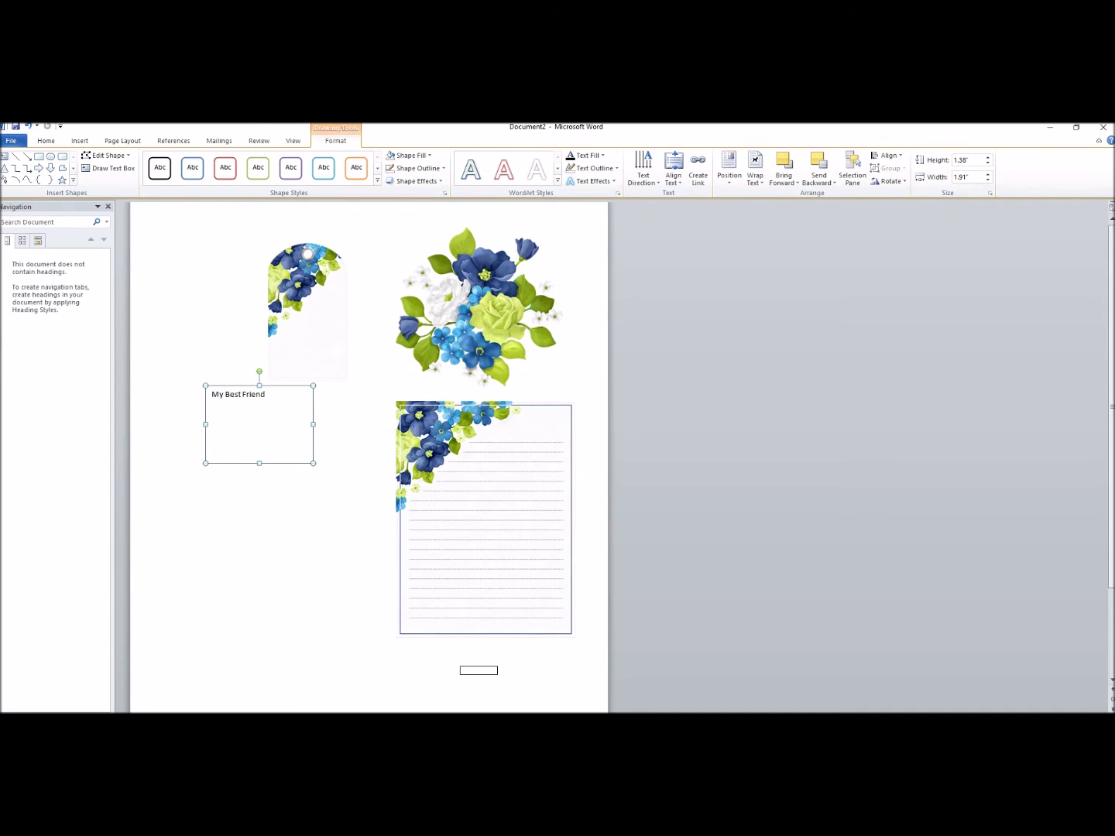
# On the Home tab, select the 'My Best Friend' text inside the text box.
pyautogui.click(46, 141)
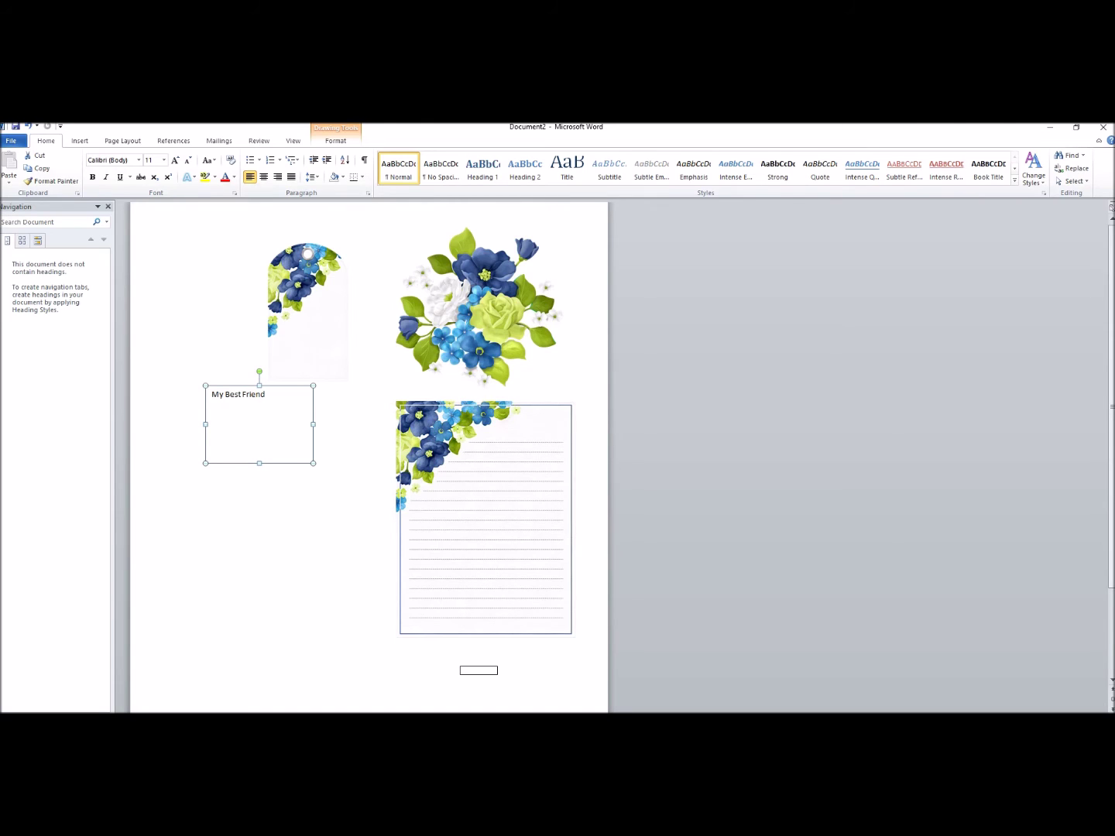
pyautogui.moveTo(270, 462); pyautogui.dragTo(211, 391)
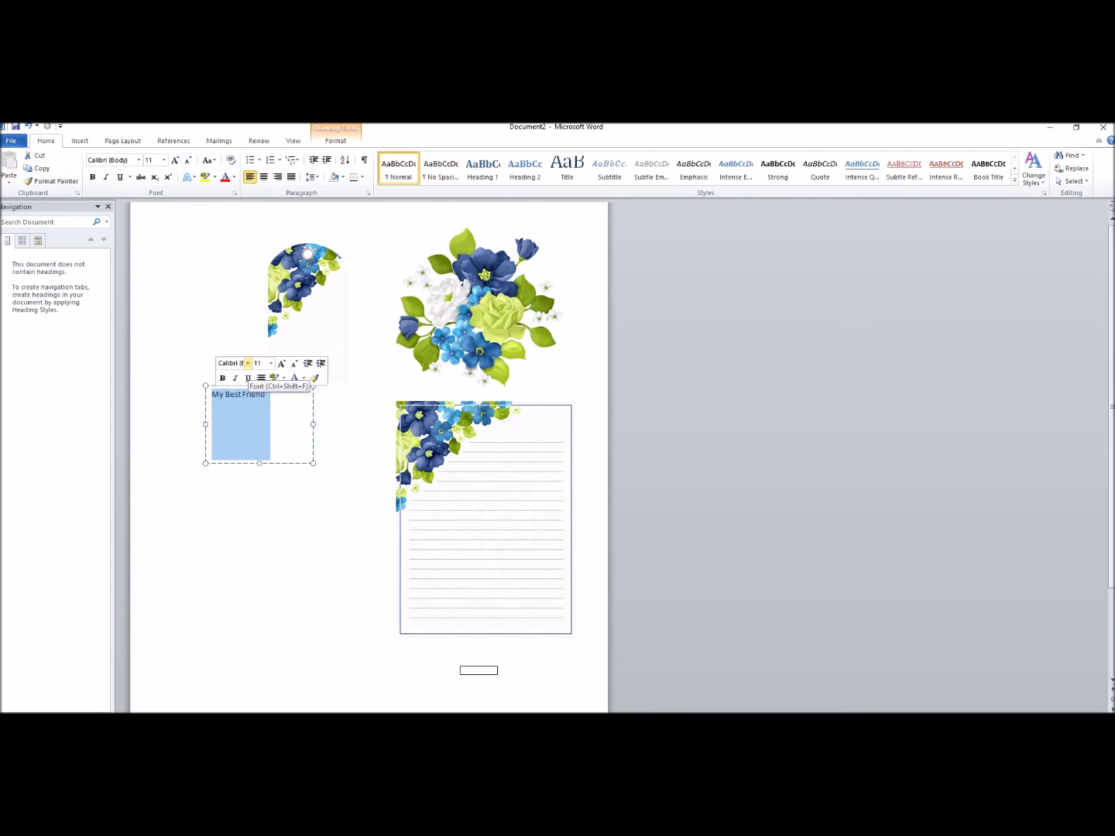
# Restyle 'My Best Friend' in Amazone BT at size 18, then deselect the box.
pyautogui.click(248, 363)
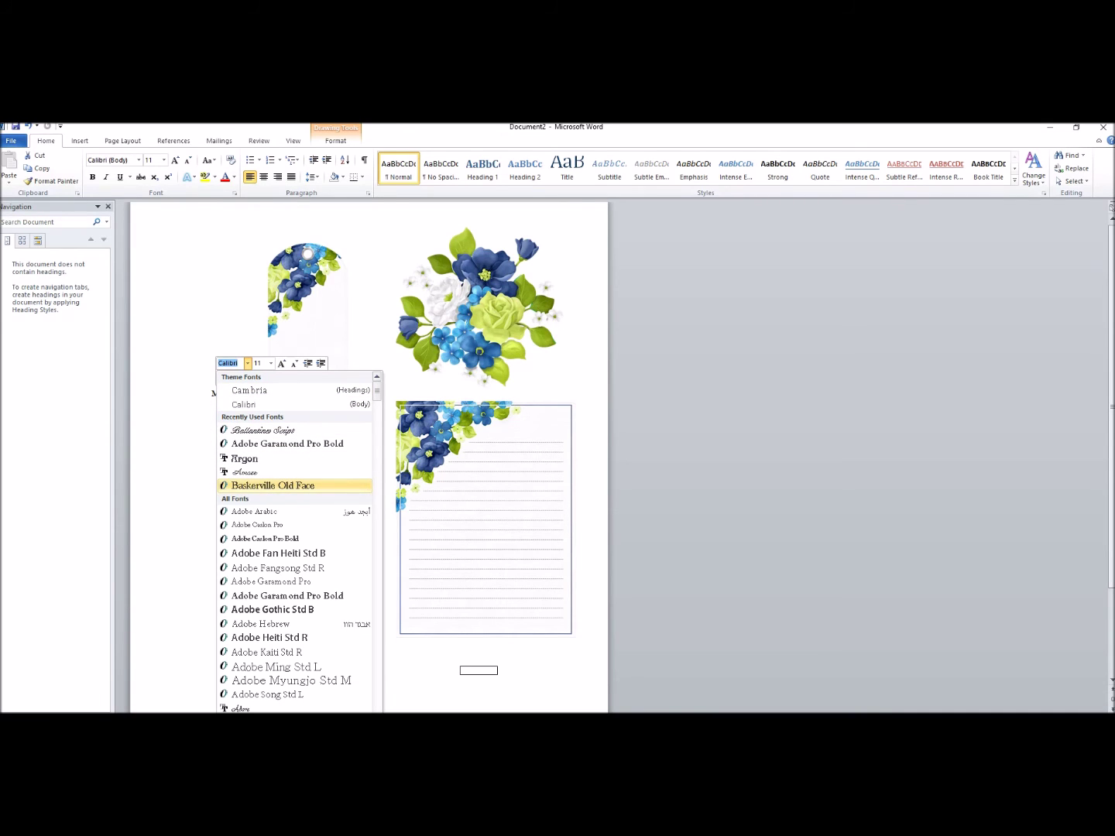
pyautogui.scroll(-2, 294, 485)
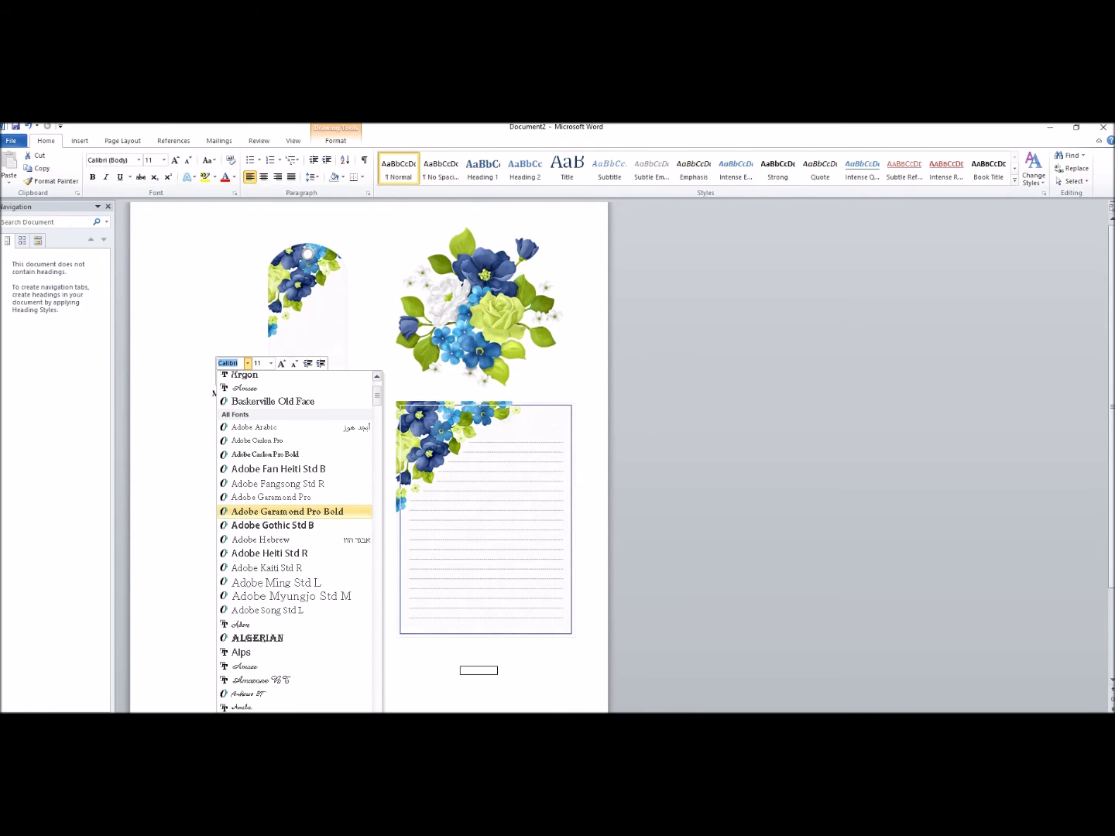
pyautogui.scroll(-2, 294, 510)
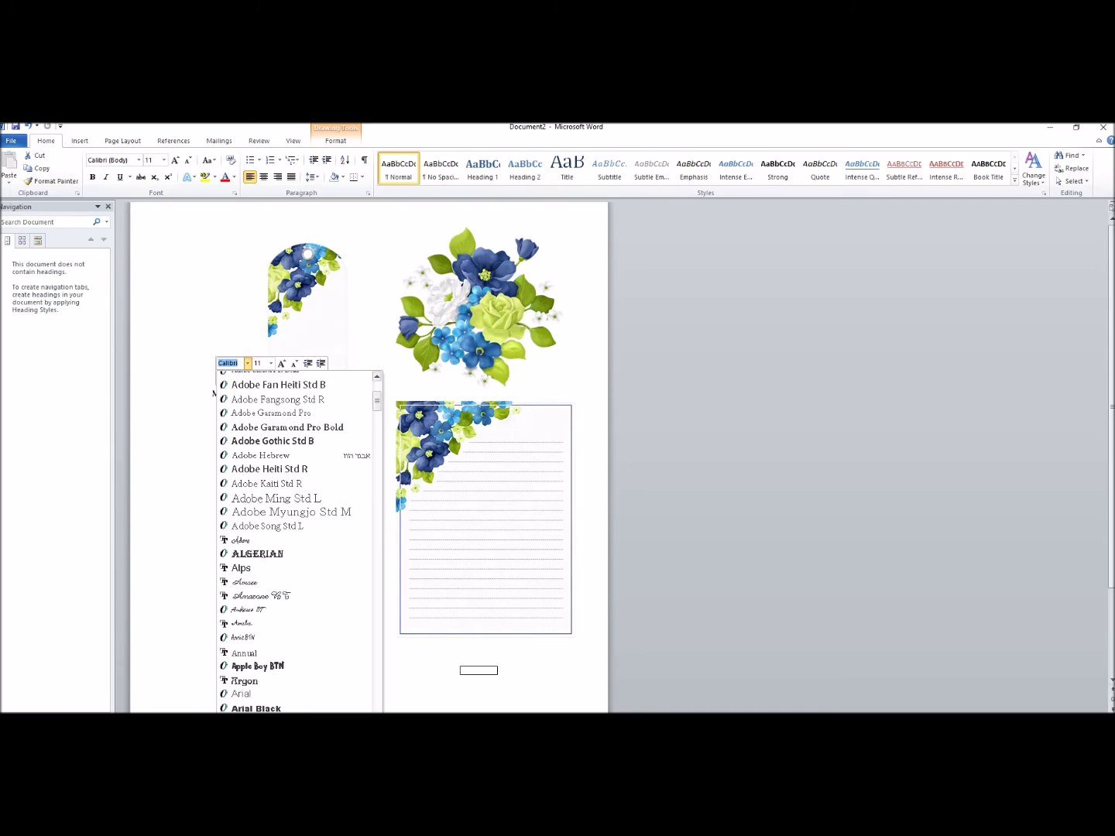
pyautogui.scroll(-1, 295, 542)
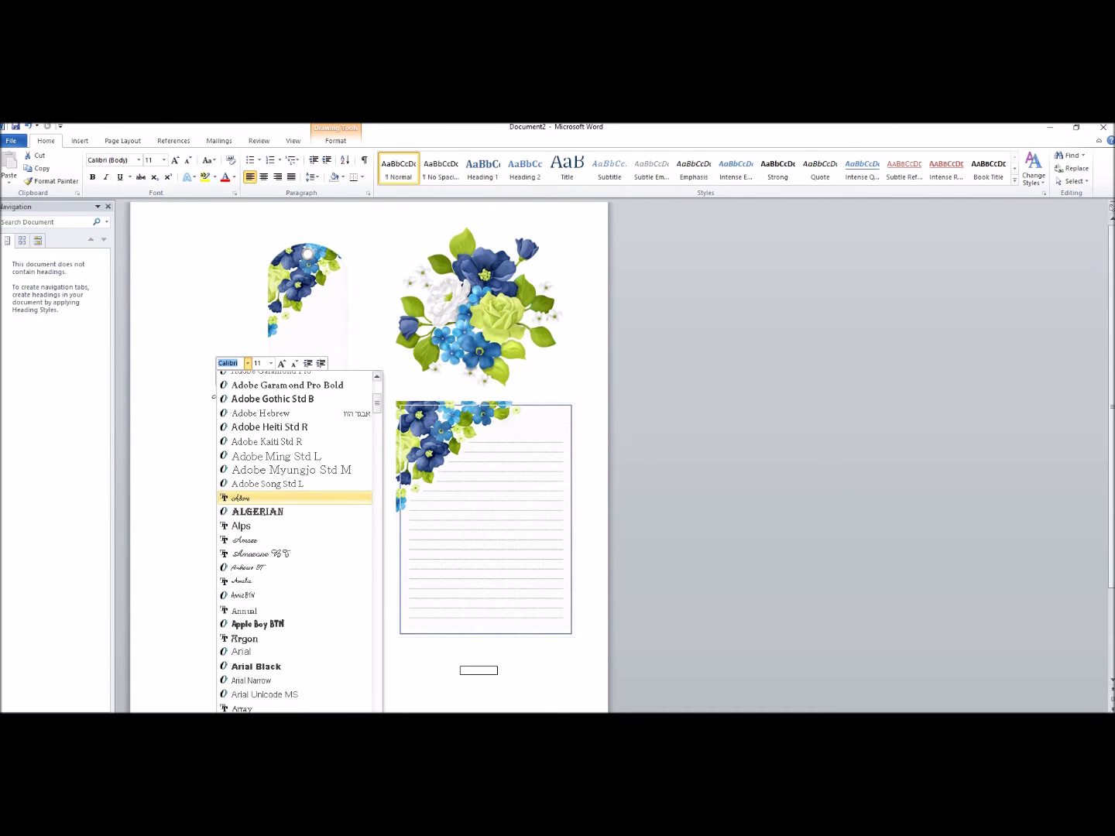
pyautogui.scroll(-1, 294, 511)
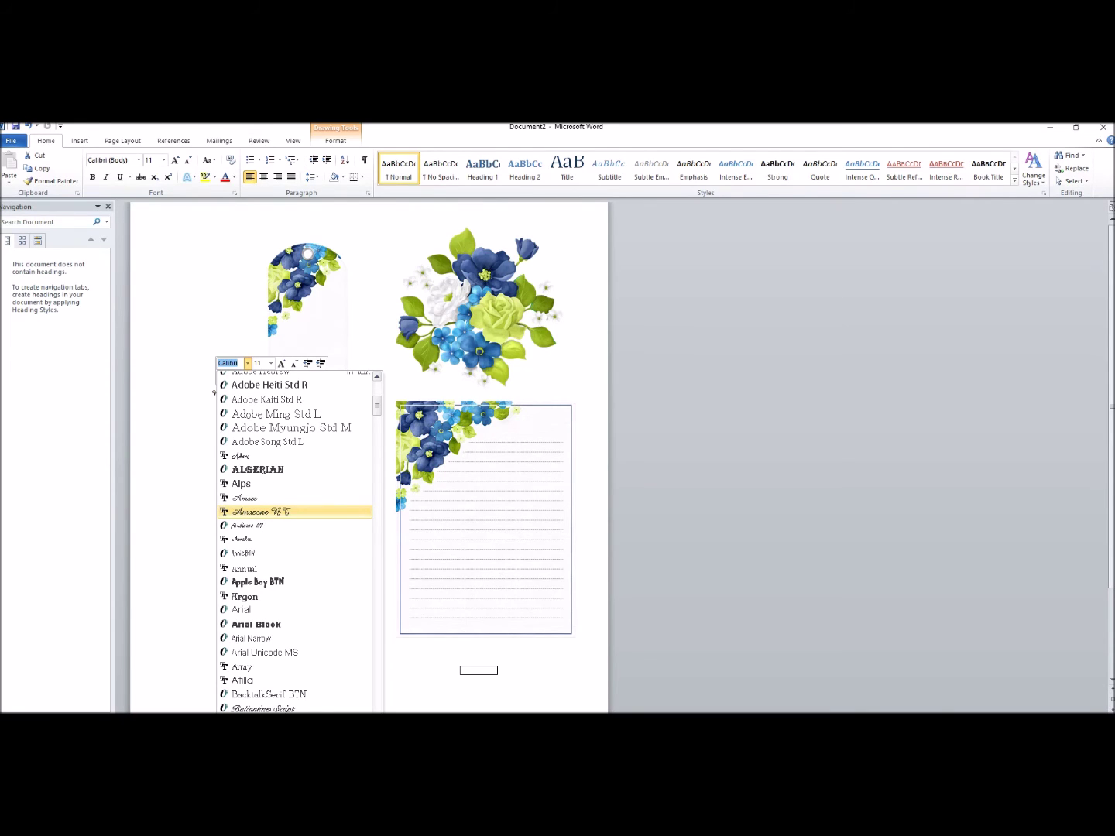
pyautogui.click(261, 511)
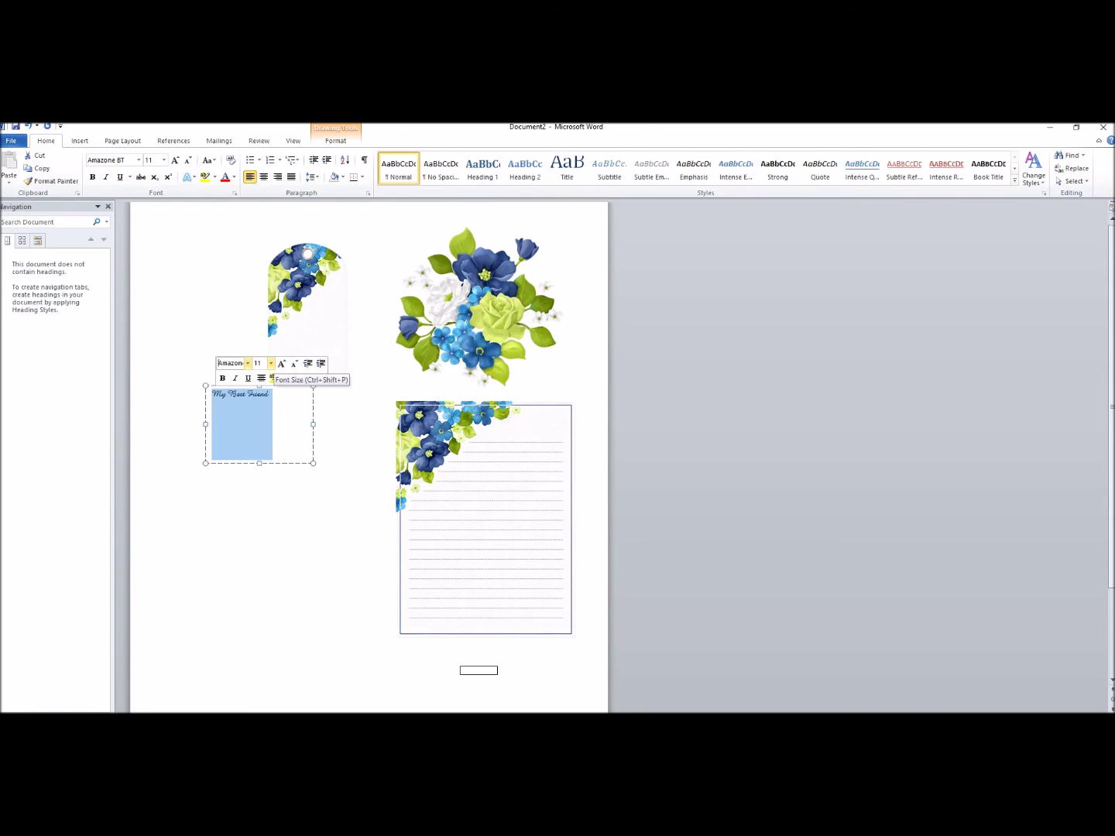
pyautogui.click(270, 363)
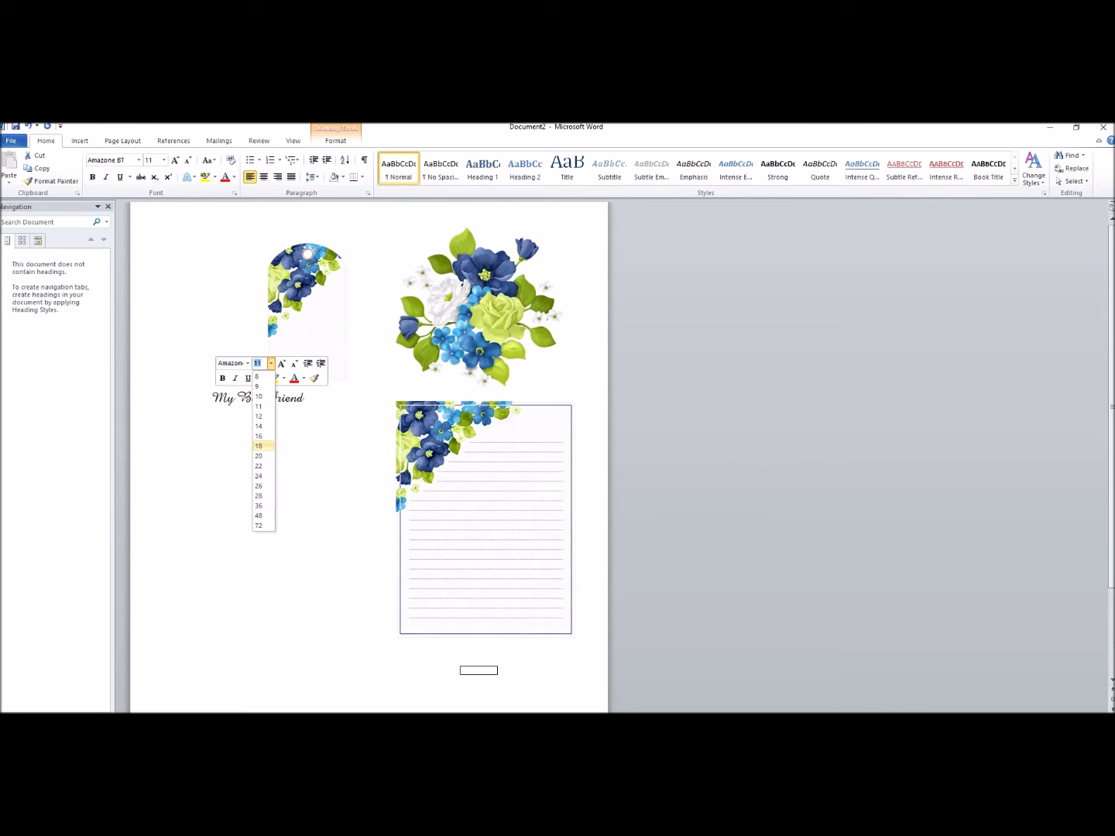
pyautogui.press('Escape')
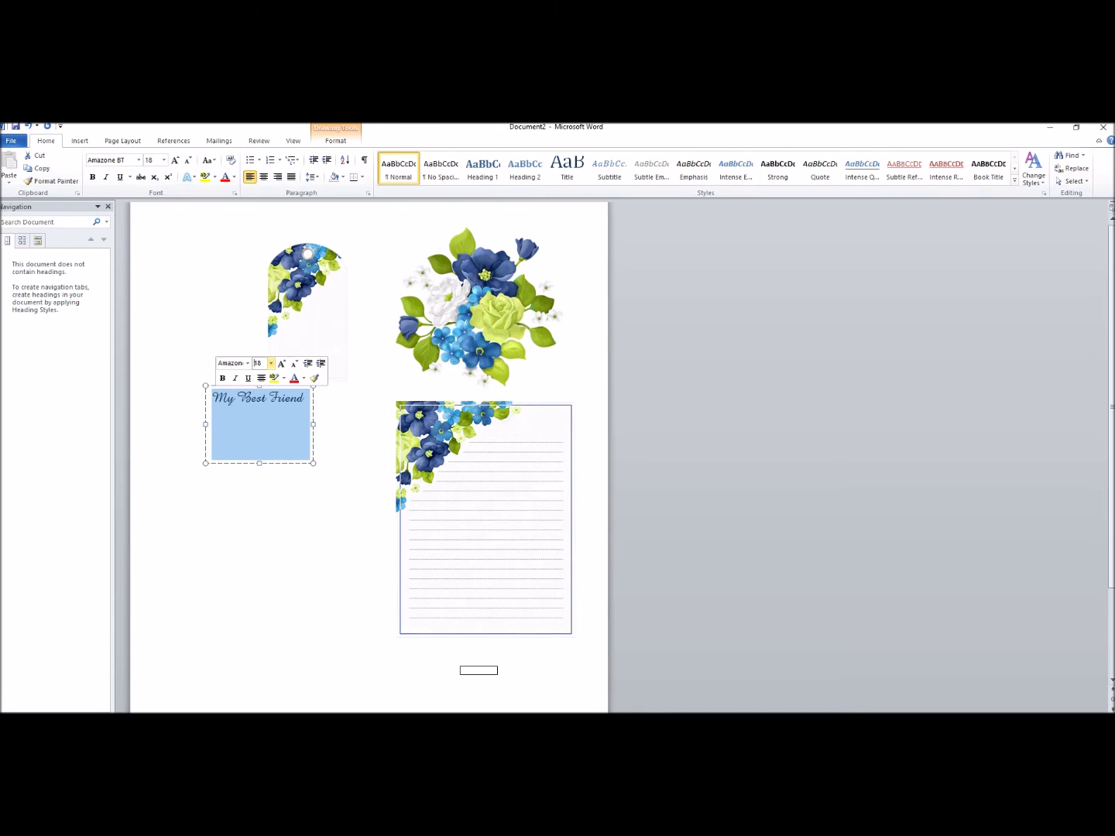
pyautogui.click(187, 262)
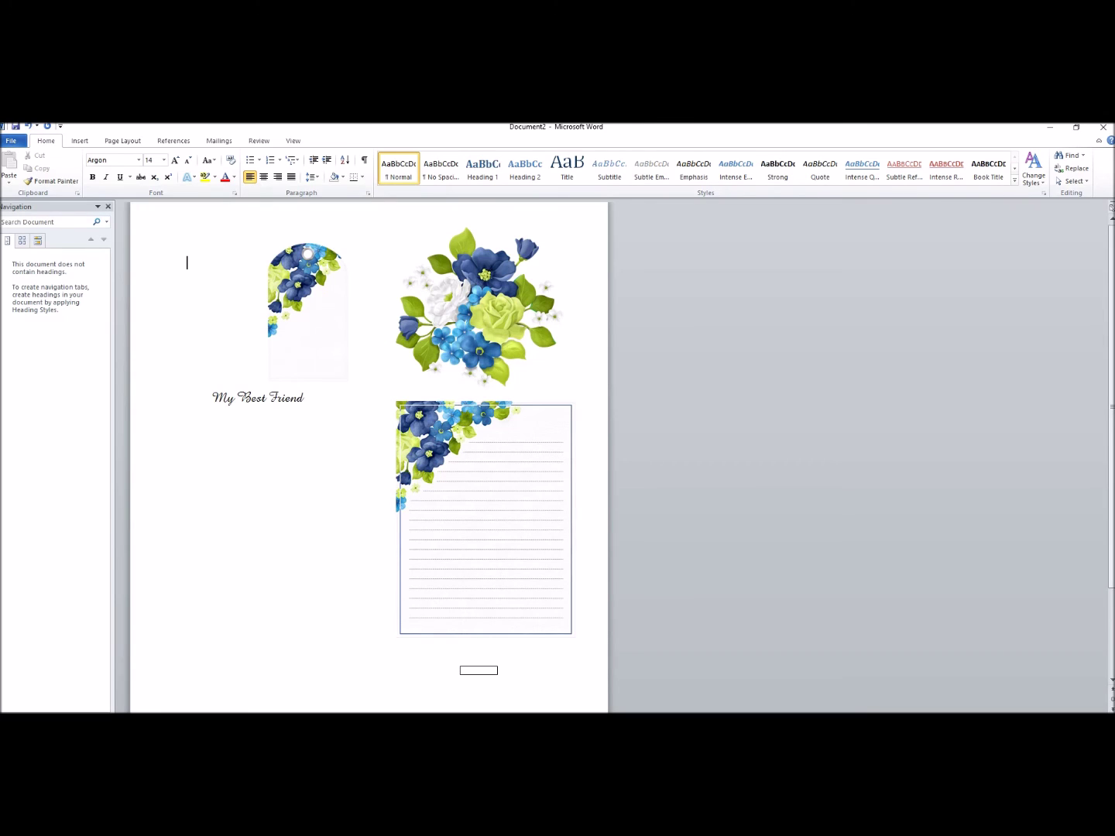
# Move the text box up onto the floral tag and set it to Bring in Front of Text.
pyautogui.click(257, 397)
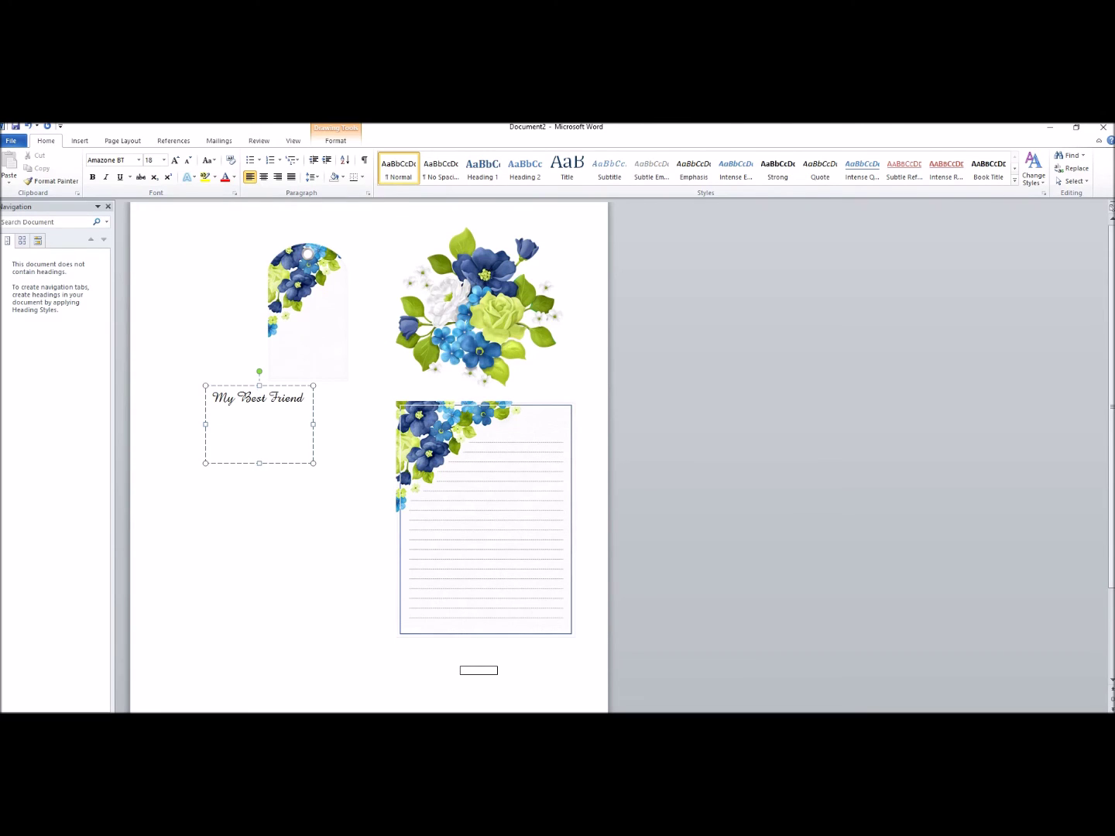
pyautogui.moveTo(232, 386); pyautogui.dragTo(292, 304)
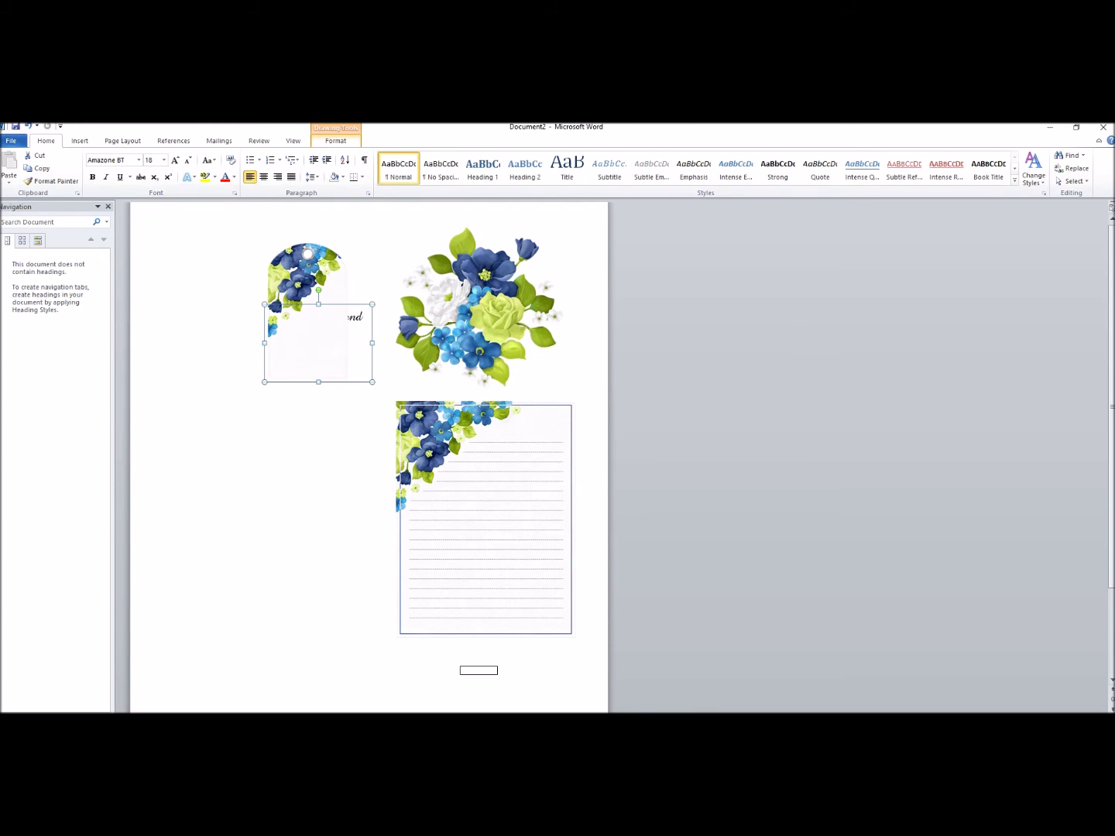
pyautogui.click(335, 140)
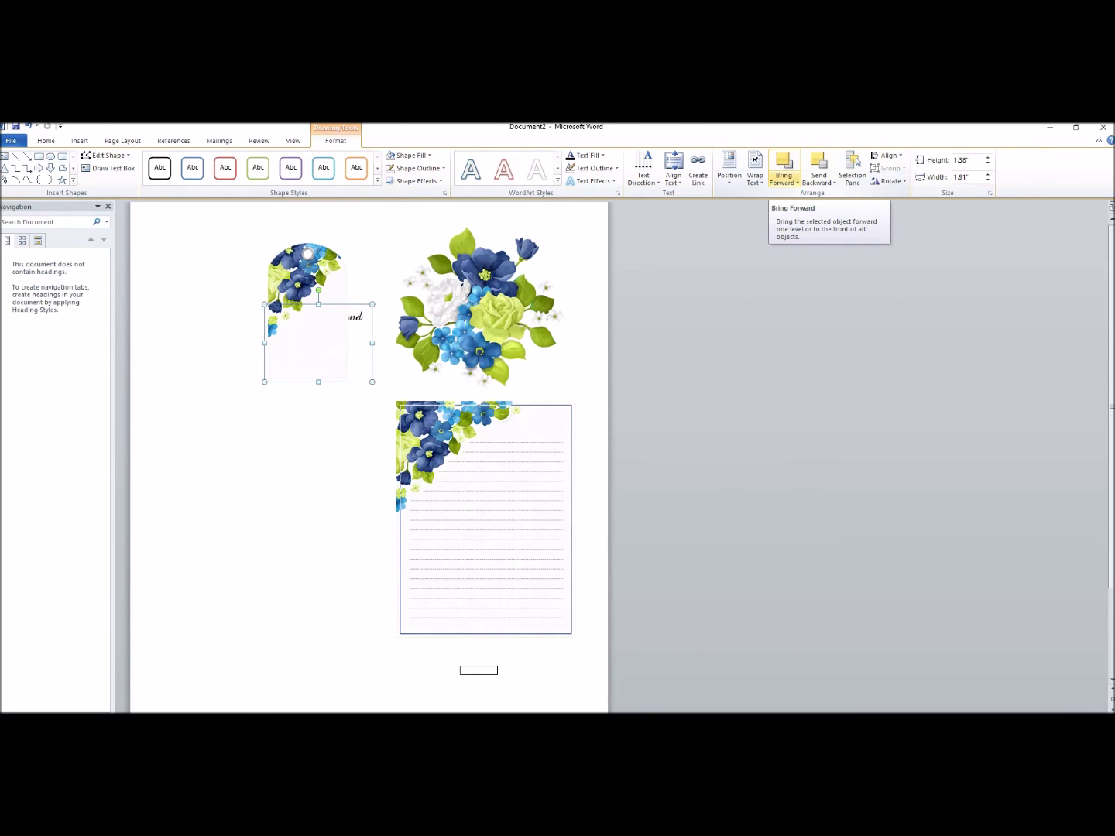
pyautogui.click(784, 181)
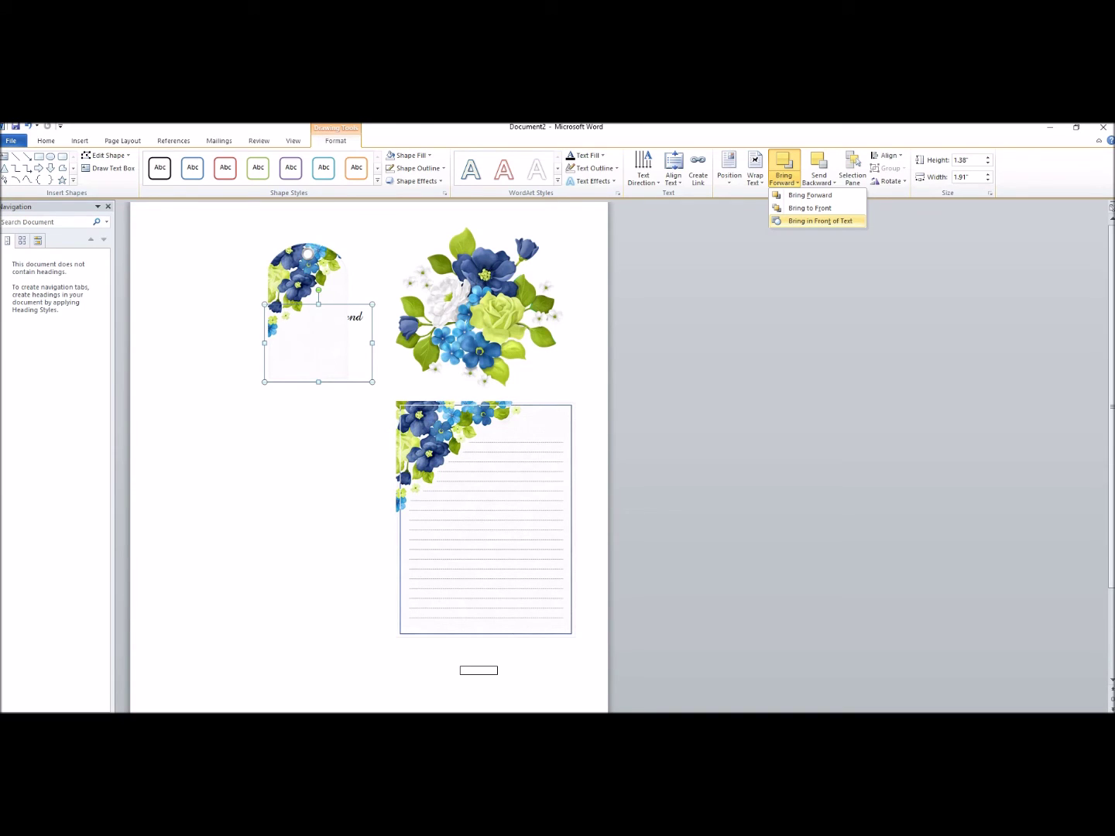
pyautogui.click(819, 221)
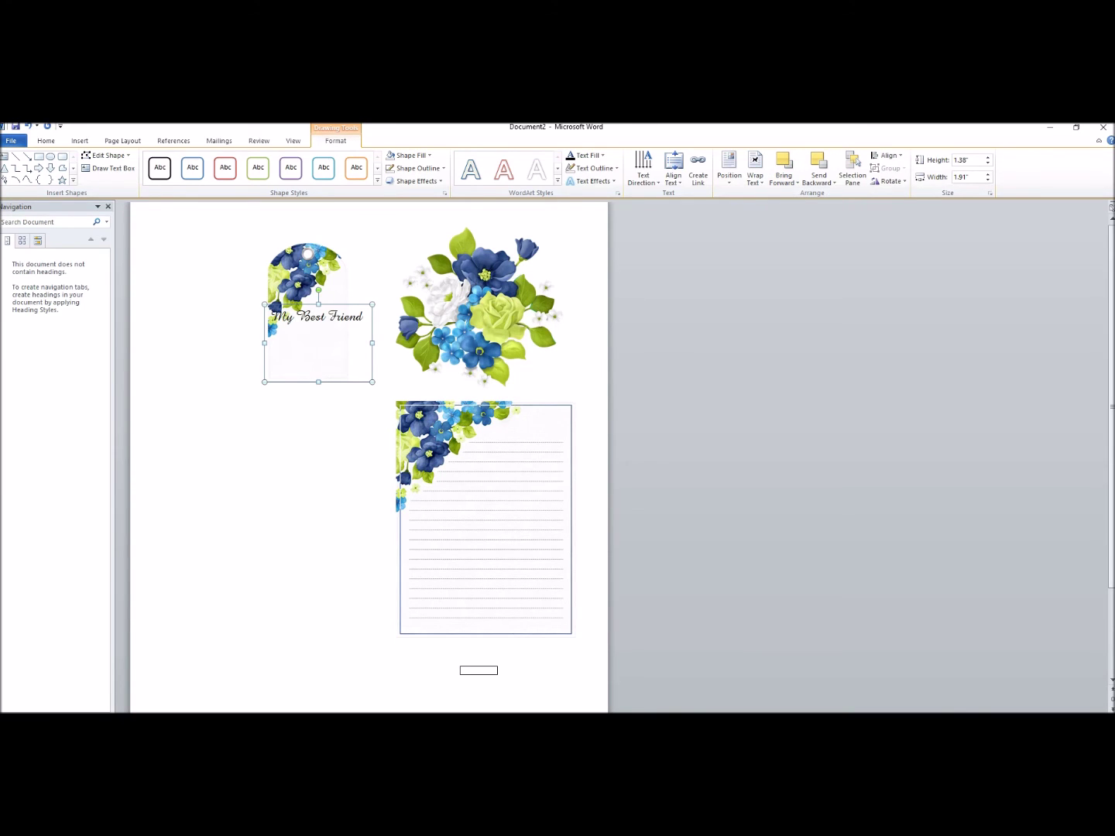
# Put 'Friend' on its own line, reposition the text box on the tag, then select all.
pyautogui.moveTo(319, 362); pyautogui.dragTo(321, 382)
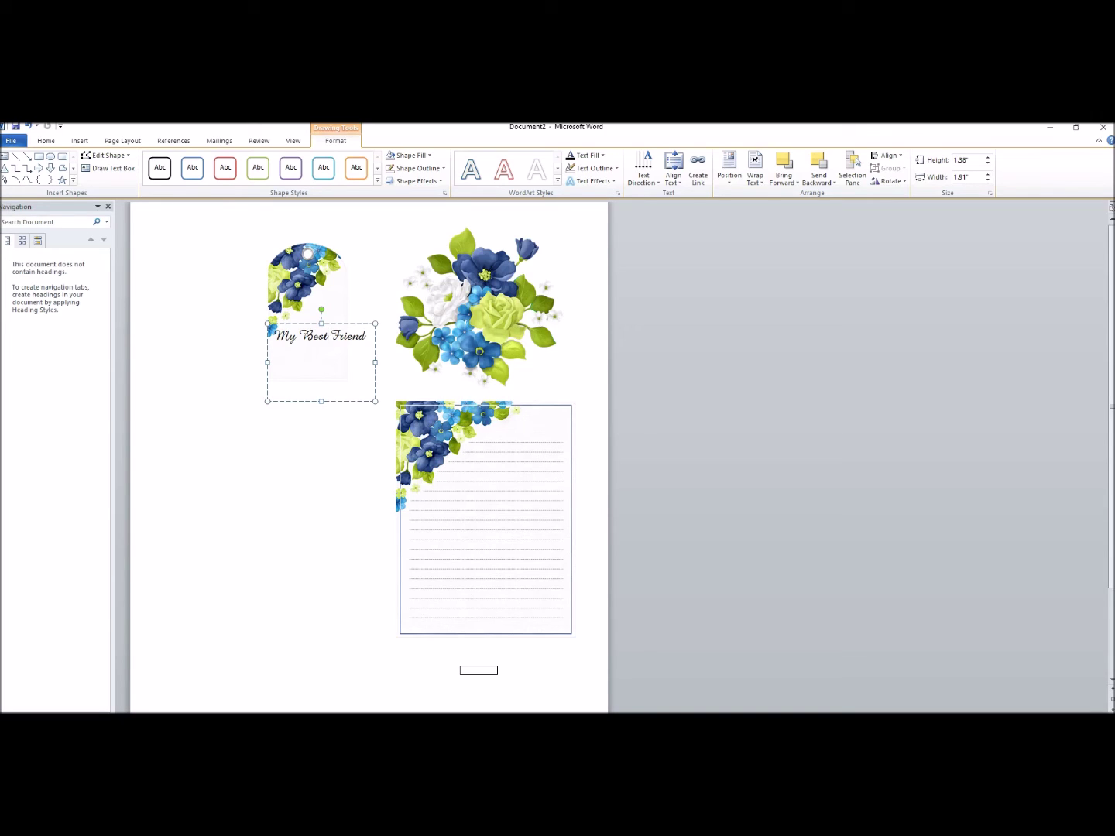
pyautogui.press('Return')
pyautogui.moveTo(267, 341); pyautogui.dragTo(283, 330)
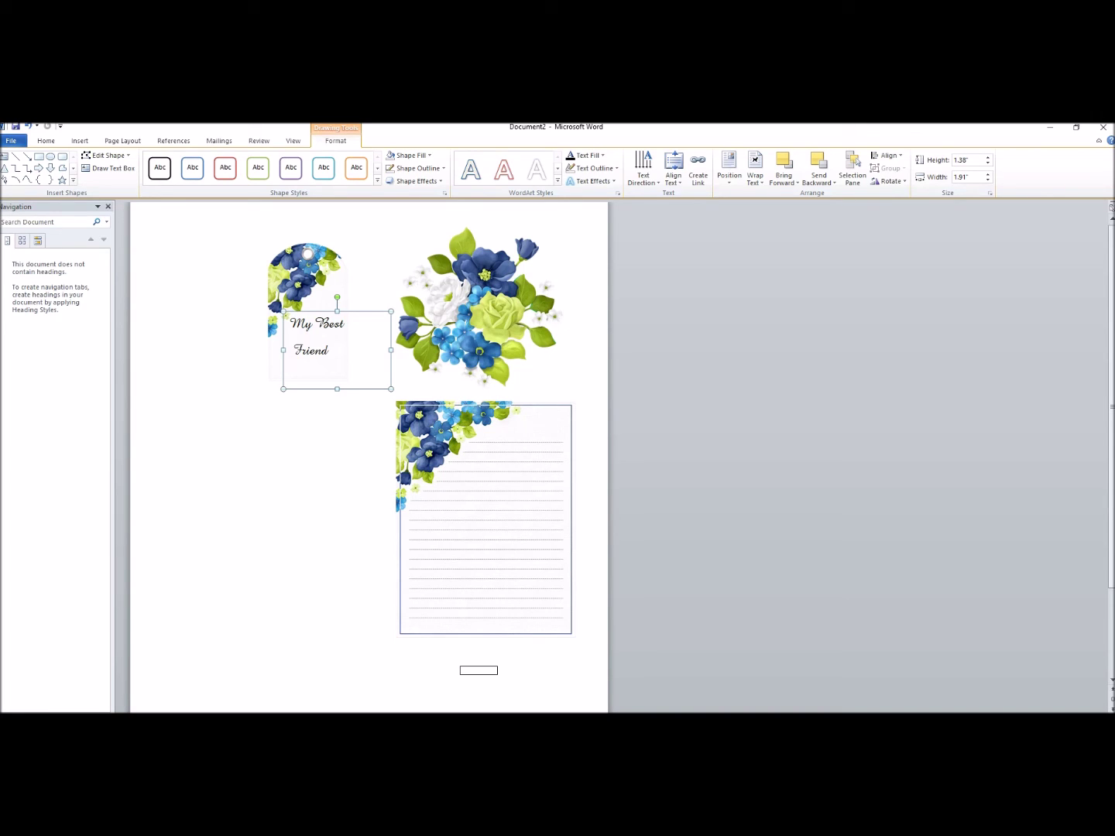
pyautogui.hotkey('ctrl', 'a')
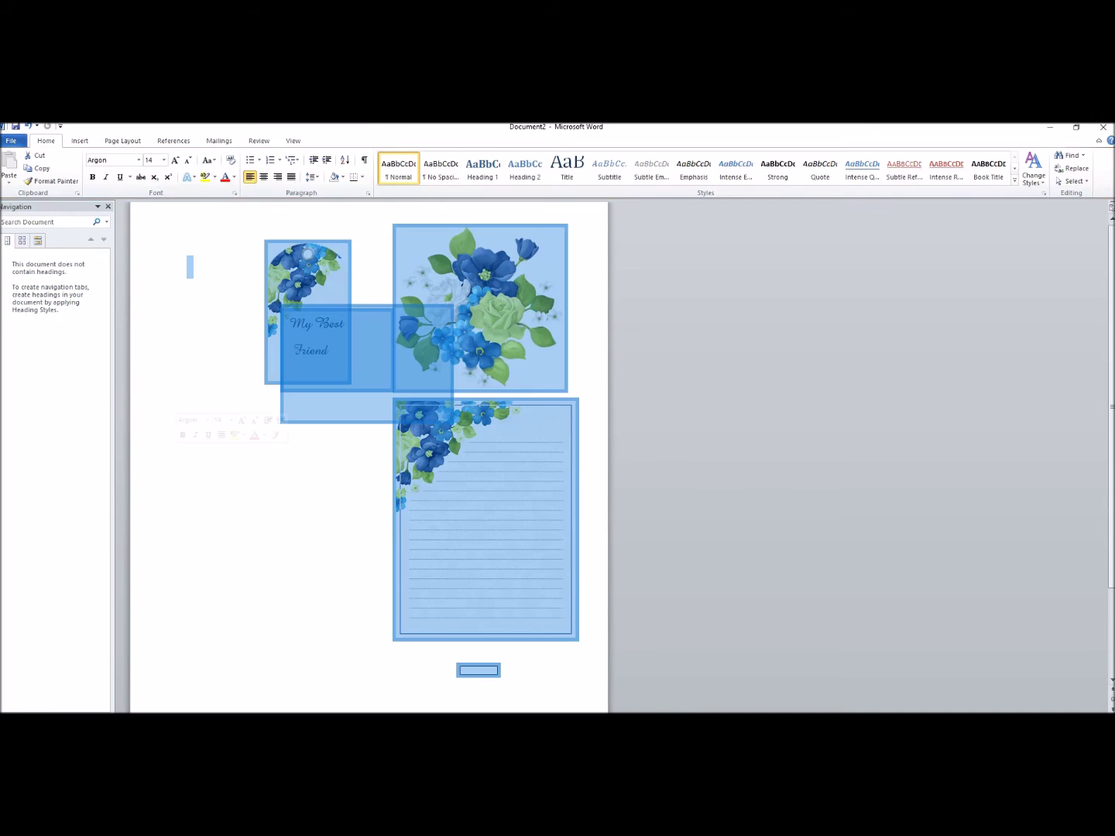
pyautogui.click(254, 436)
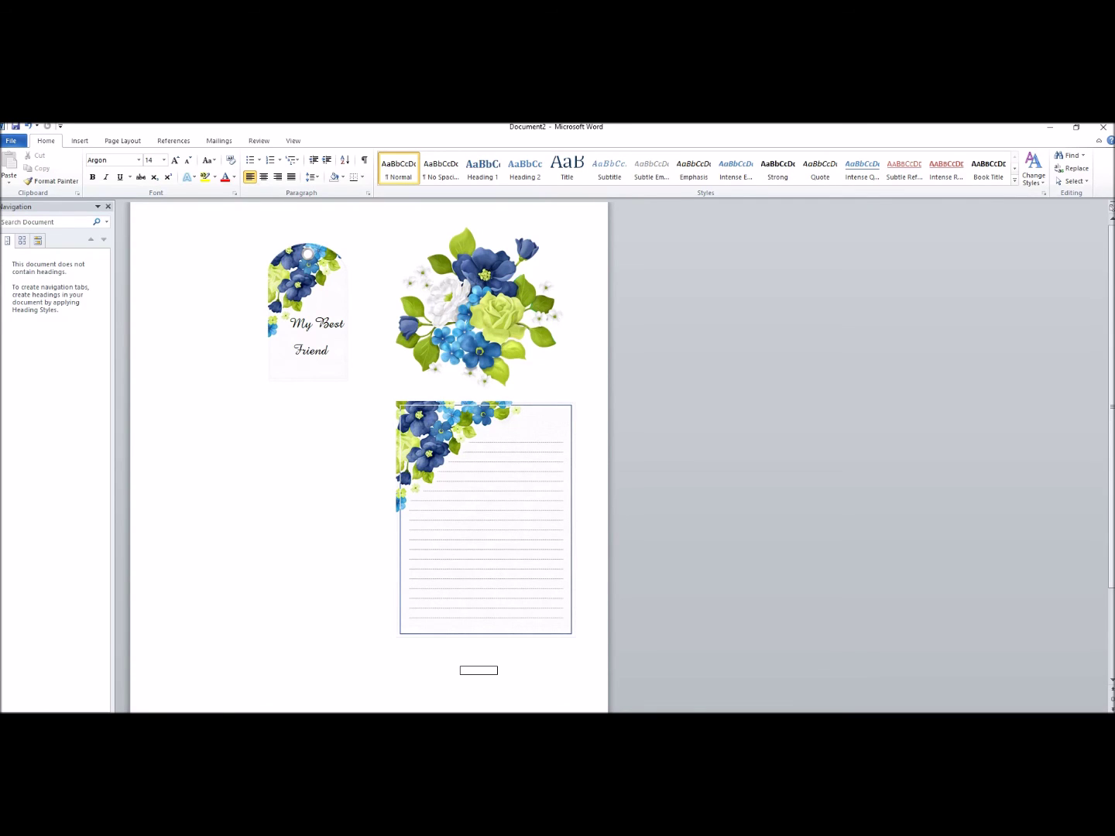
pyautogui.moveTo(117, 710)
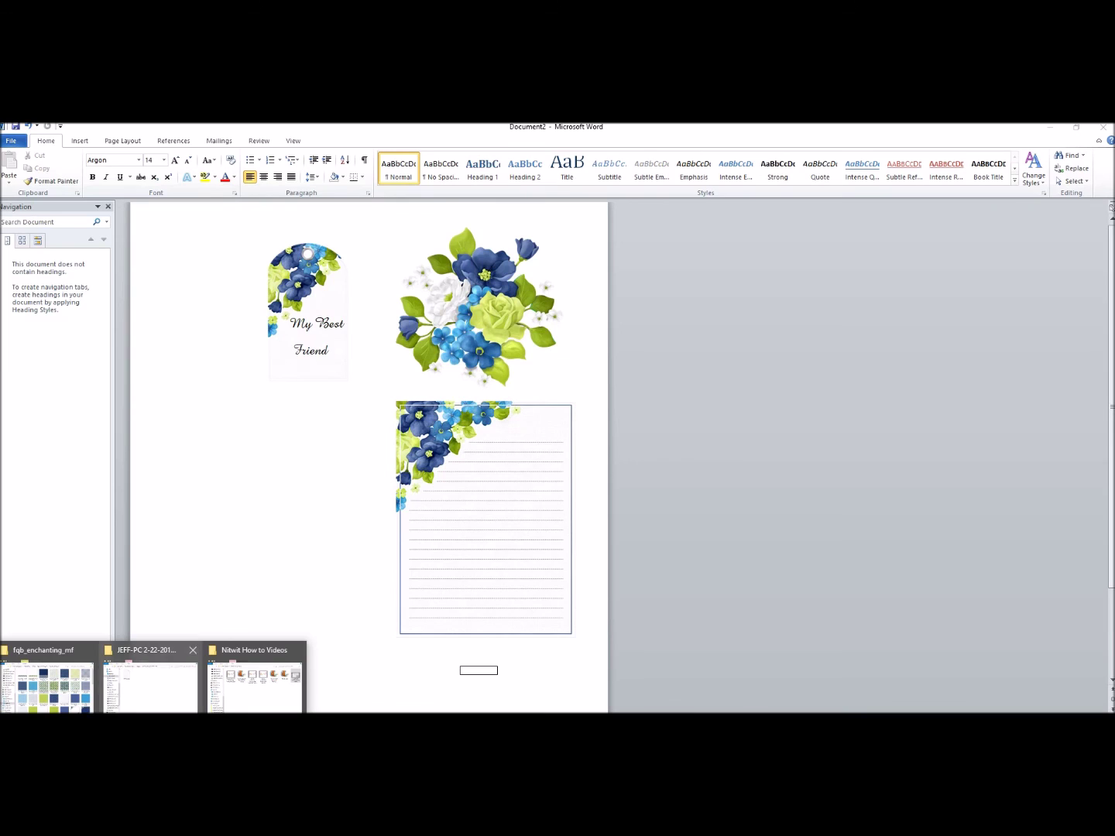
# Close a spare folder window and browse Network > h > Nitwitcollections > Finished Kits > 1FQBs.
pyautogui.click(151, 685)
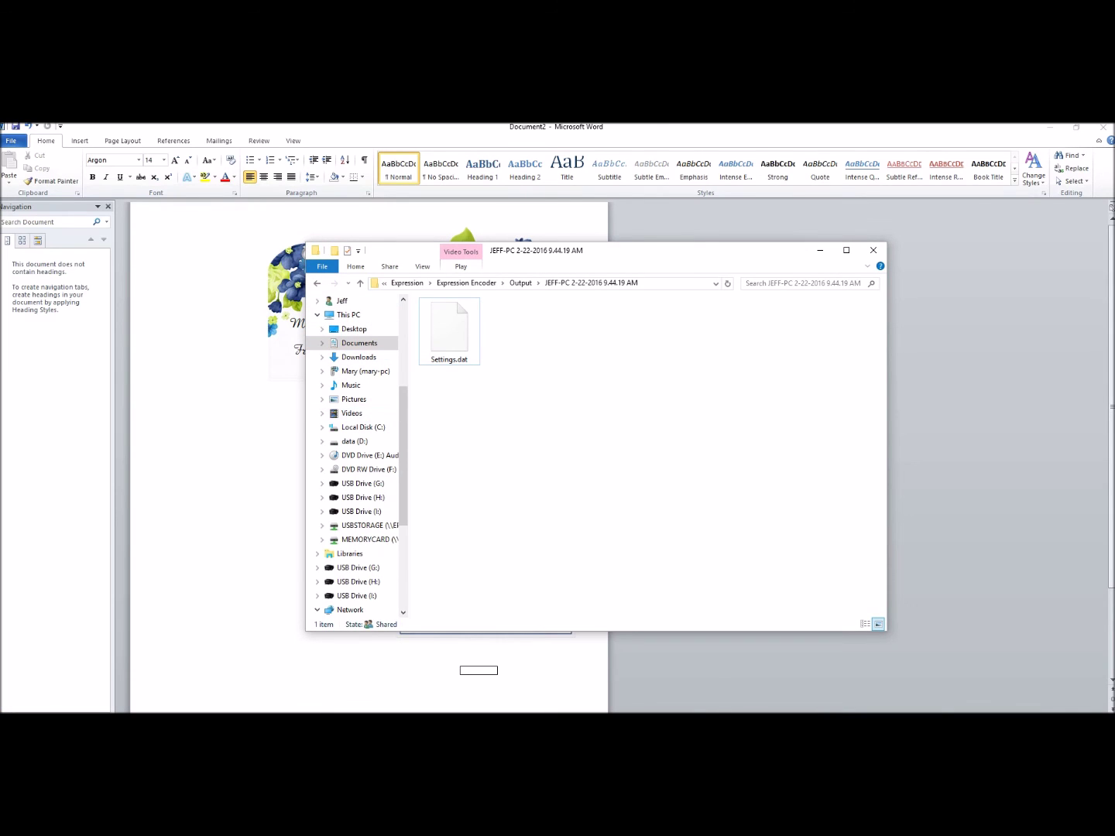
pyautogui.click(873, 250)
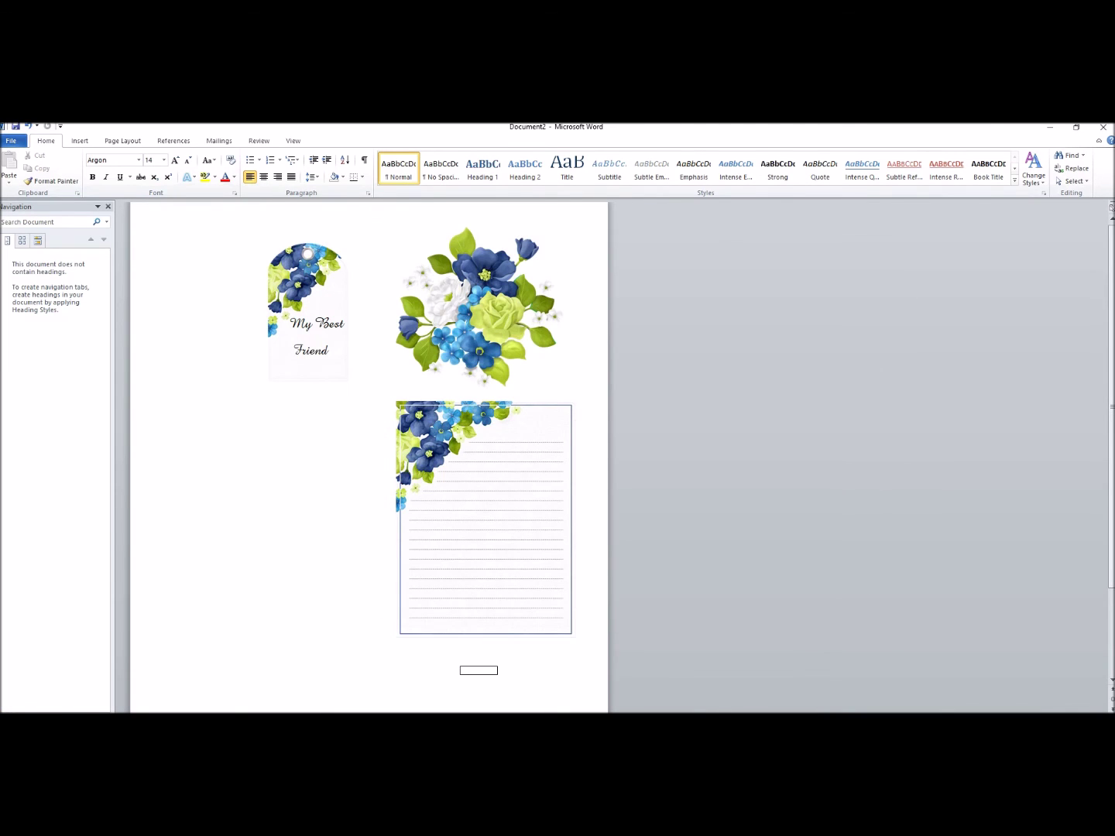
pyautogui.click(176, 677)
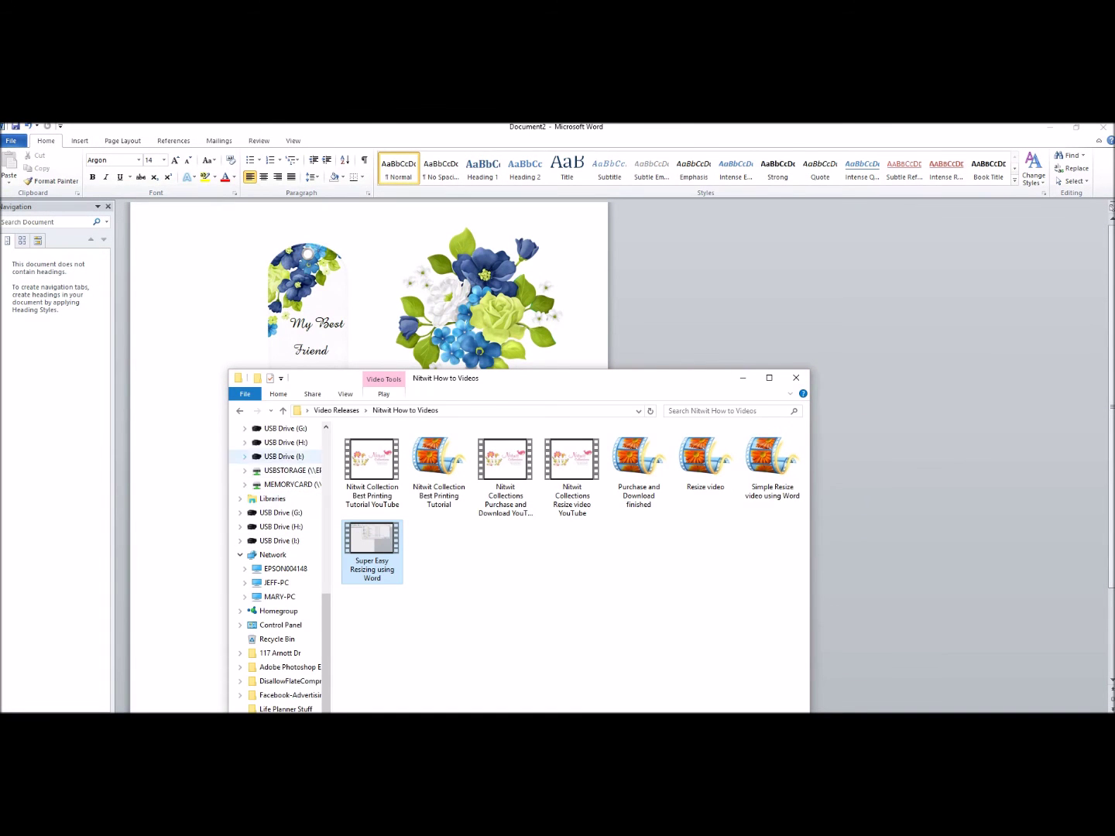
pyautogui.click(279, 596)
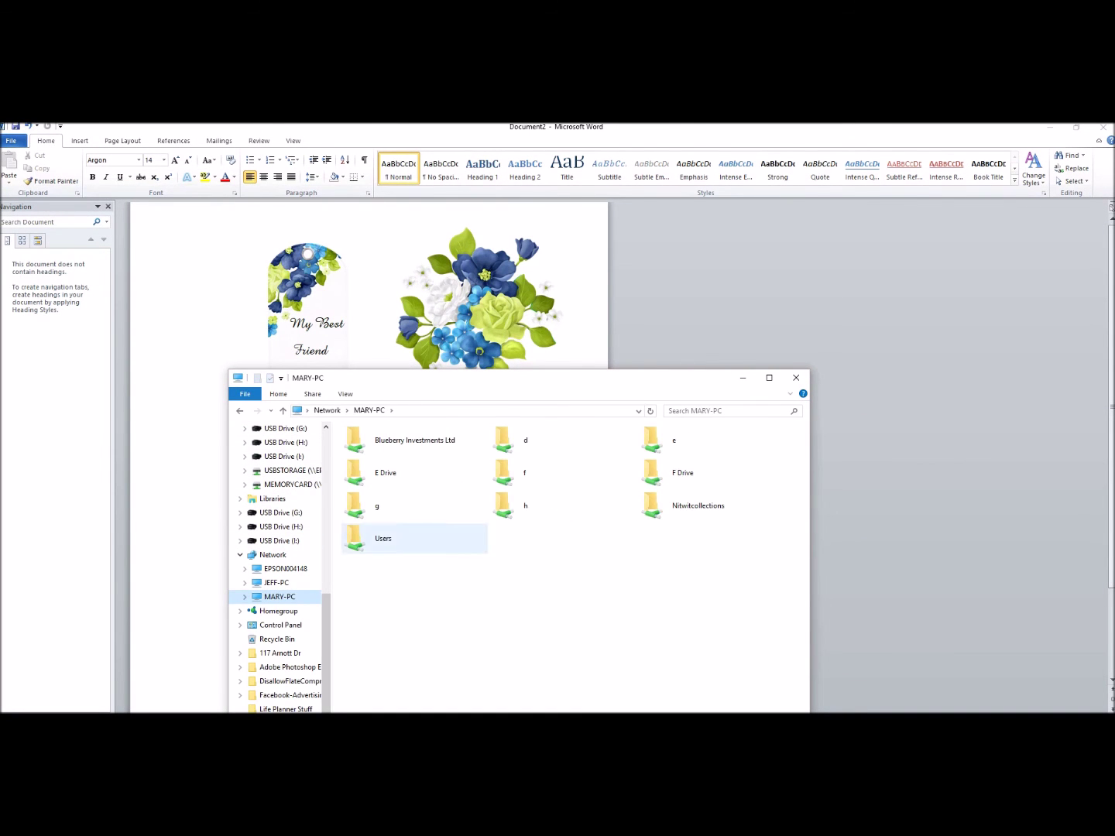
pyautogui.doubleClick(517, 505)
pyautogui.click(368, 532)
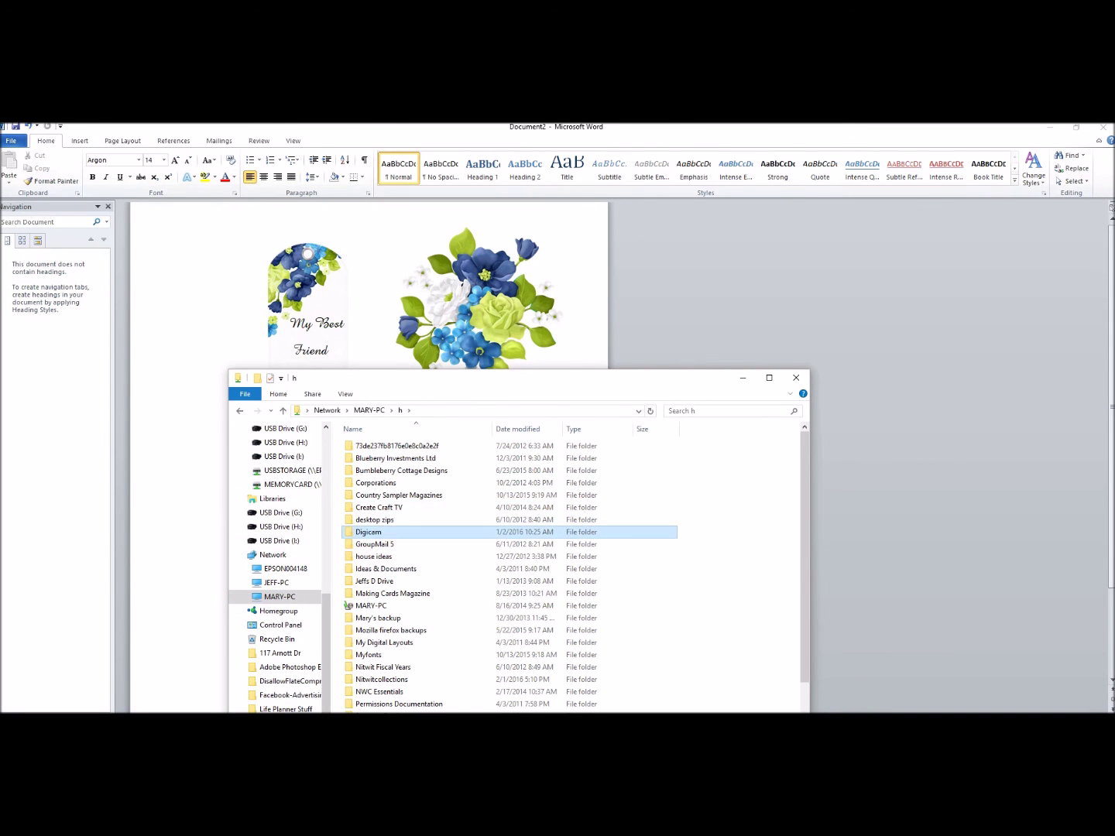
pyautogui.scroll(-2, 387, 542)
pyautogui.doubleClick(381, 616)
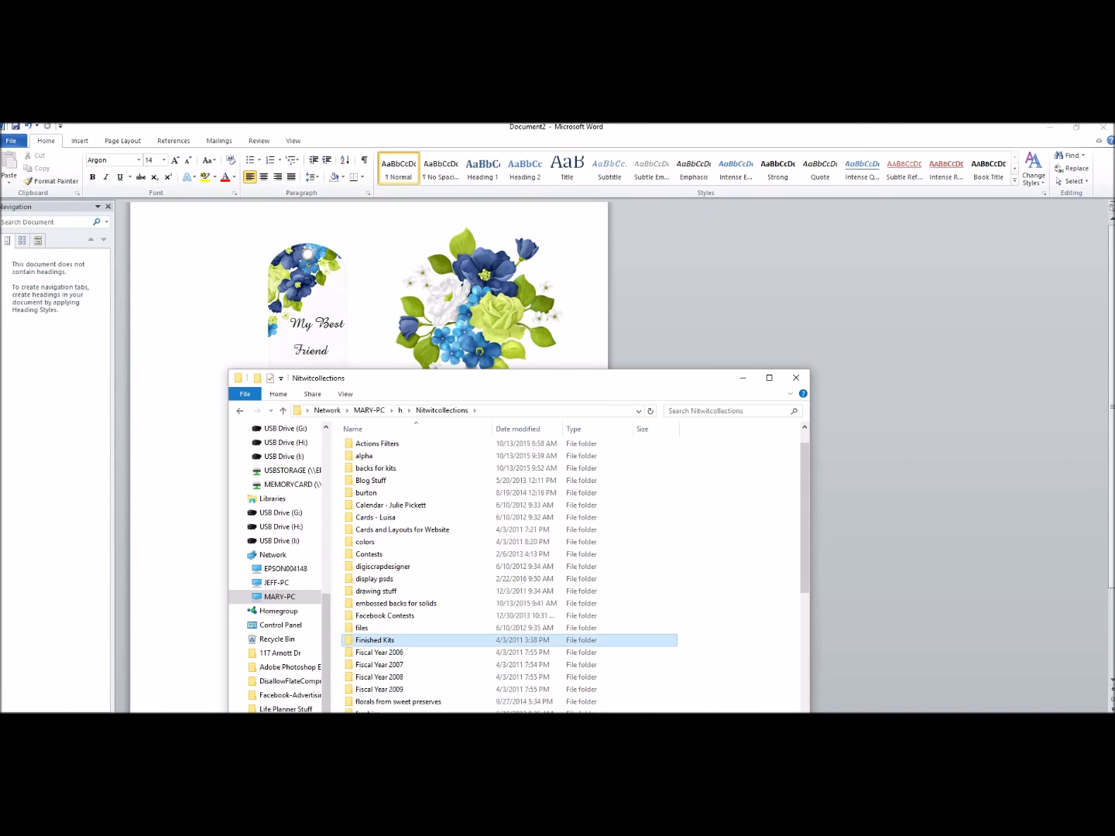
pyautogui.doubleClick(374, 639)
pyautogui.doubleClick(365, 446)
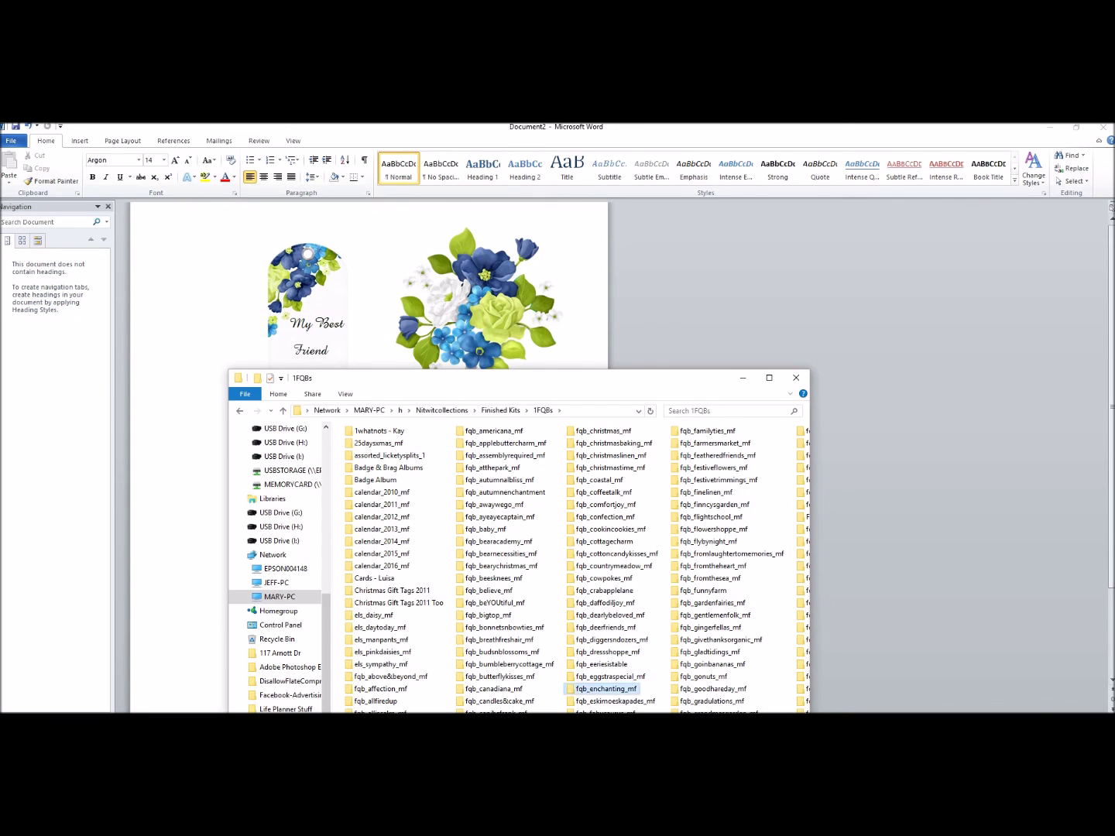
# Open the fqb_enchanting_mf kit folder and preview the wordart_enchanting_maryfran image.
pyautogui.doubleClick(606, 688)
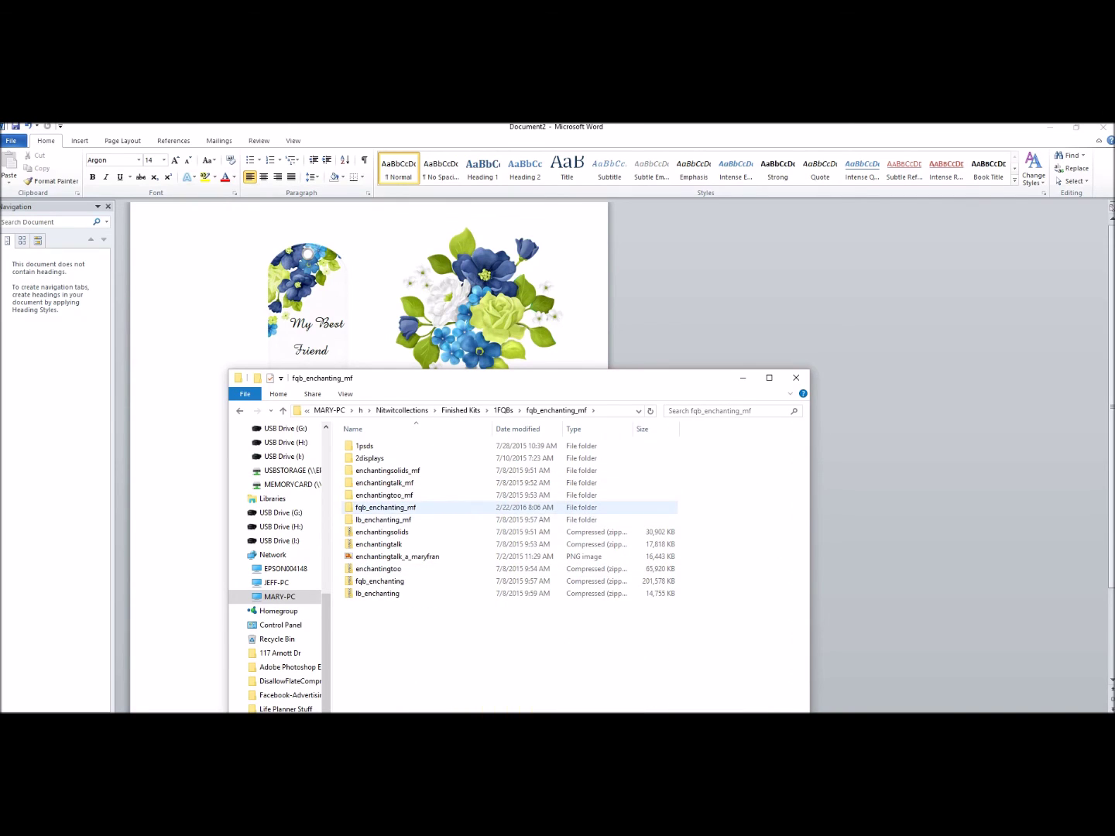
pyautogui.doubleClick(385, 507)
pyautogui.moveTo(643, 377); pyautogui.dragTo(702, 222)
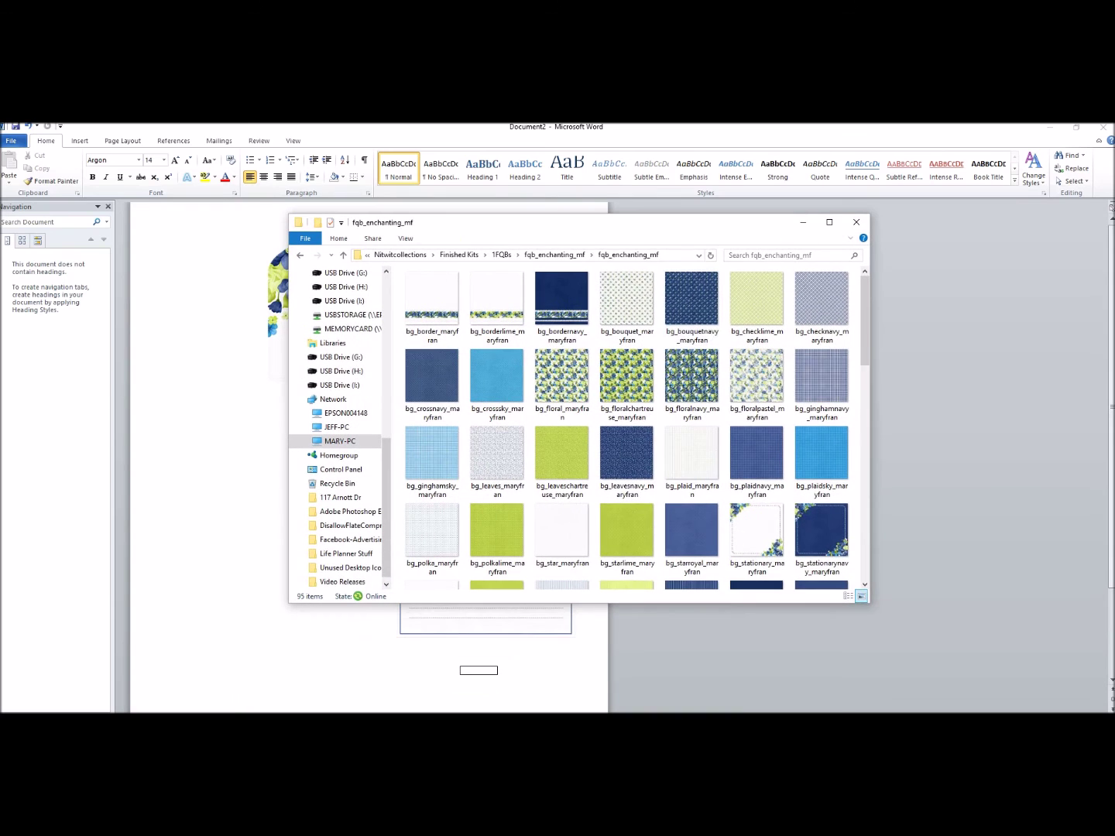
pyautogui.scroll(-3, 691, 441)
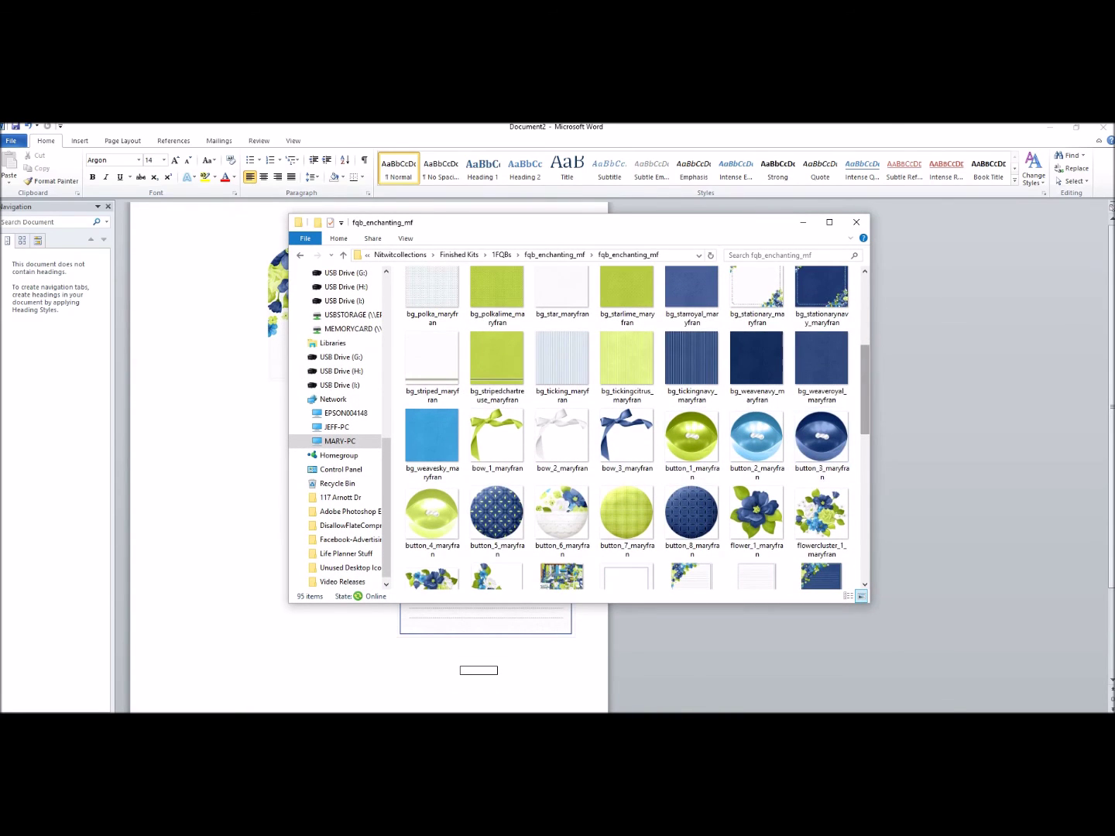
pyautogui.scroll(-2, 820, 441)
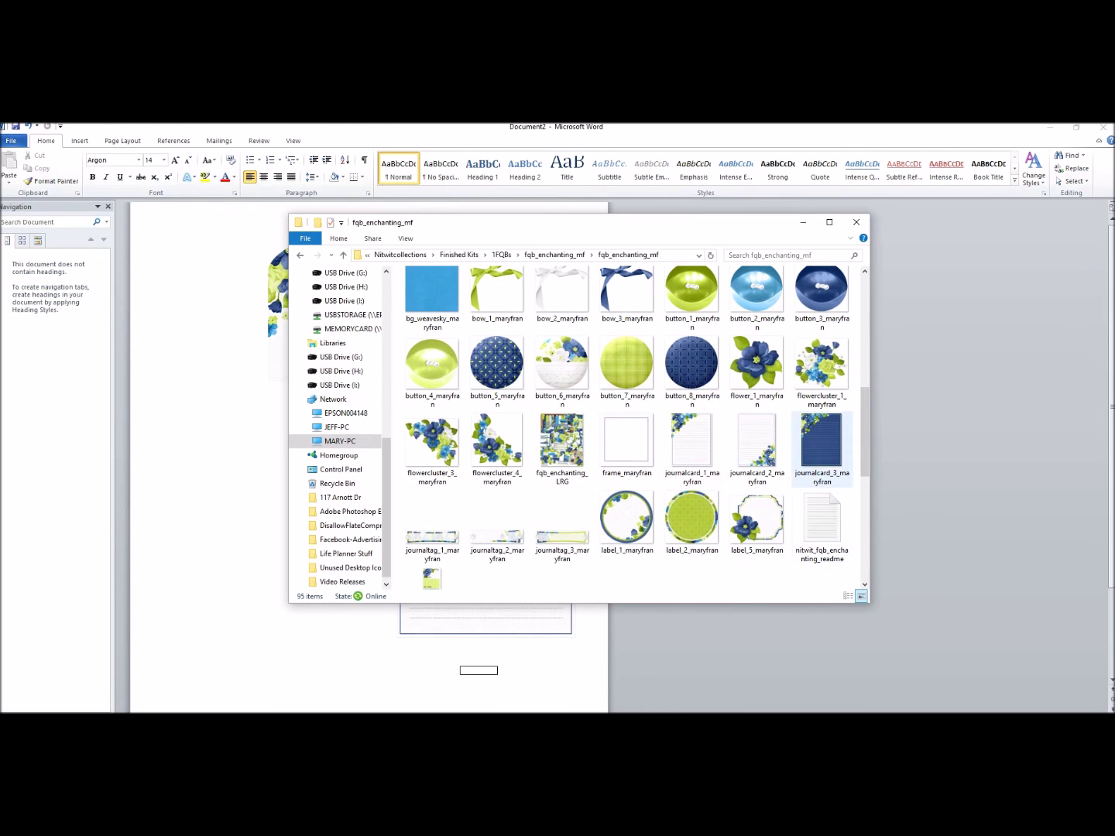
pyautogui.scroll(-3, 691, 511)
pyautogui.scroll(-3, 691, 511)
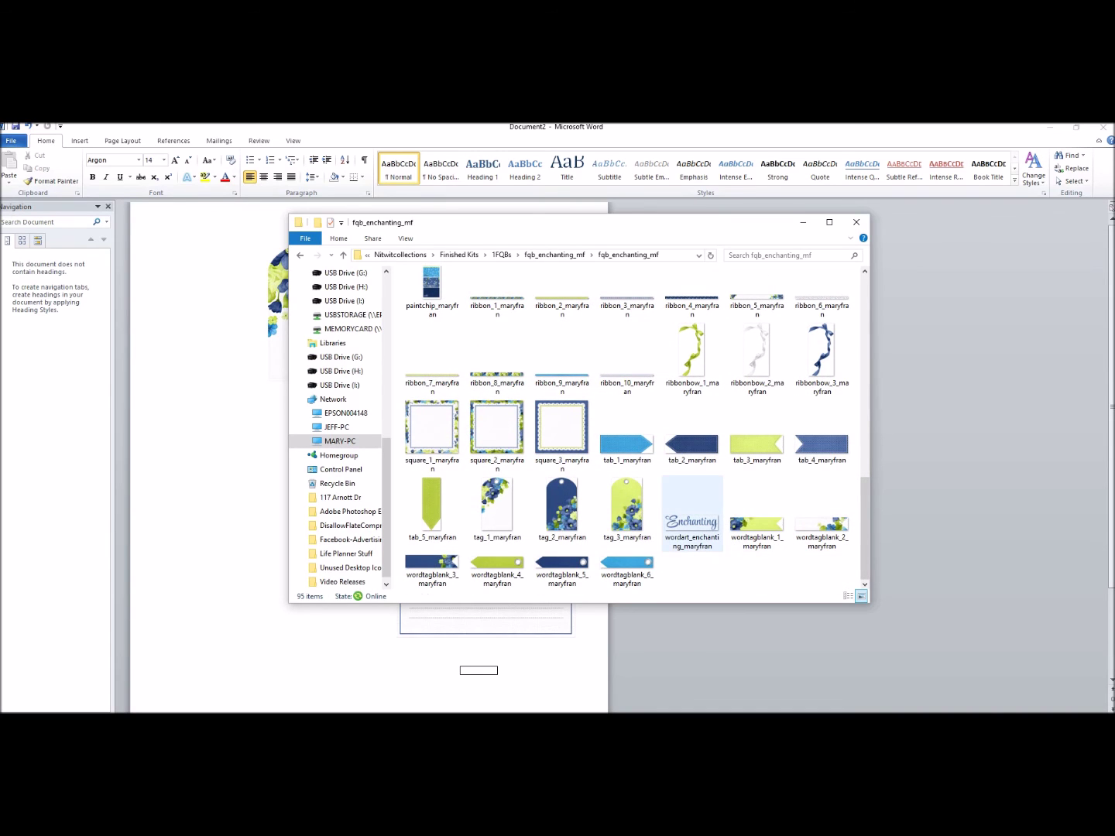
pyautogui.click(691, 511)
pyautogui.doubleClick(691, 511)
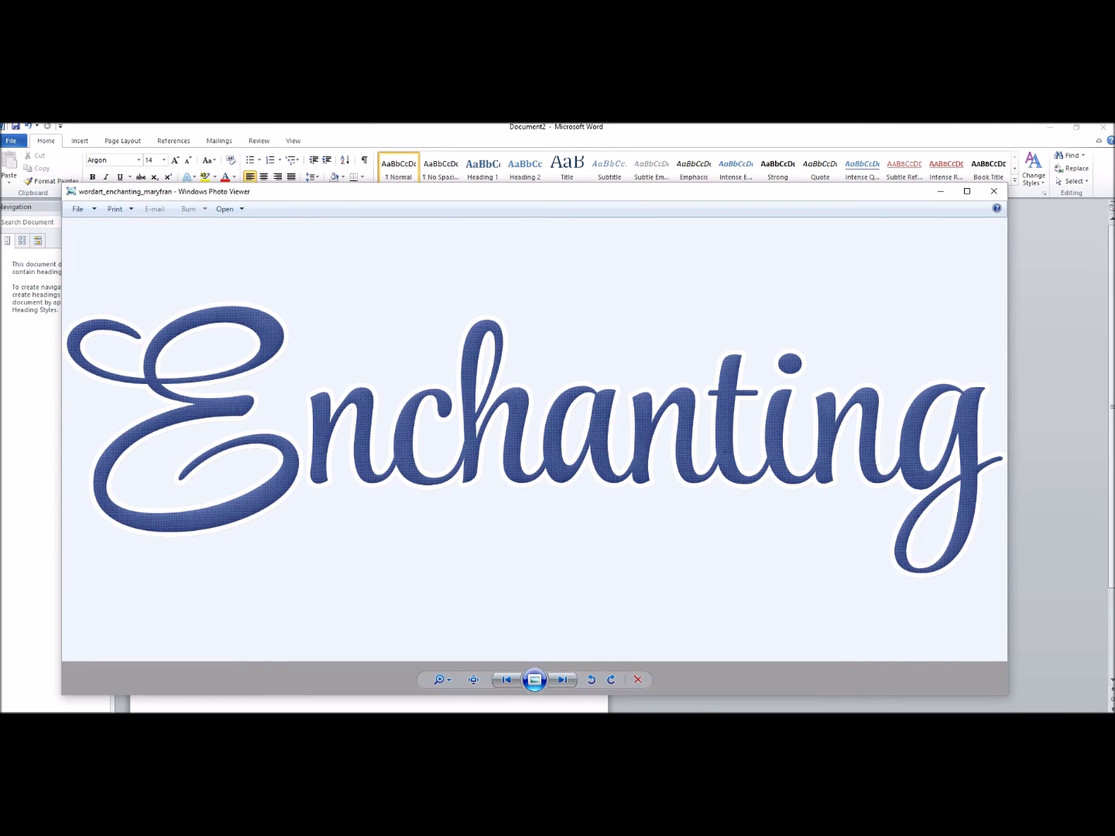
# Close the Photo Viewer preview and return to the Word document.
pyautogui.click(993, 192)
pyautogui.click(233, 356)
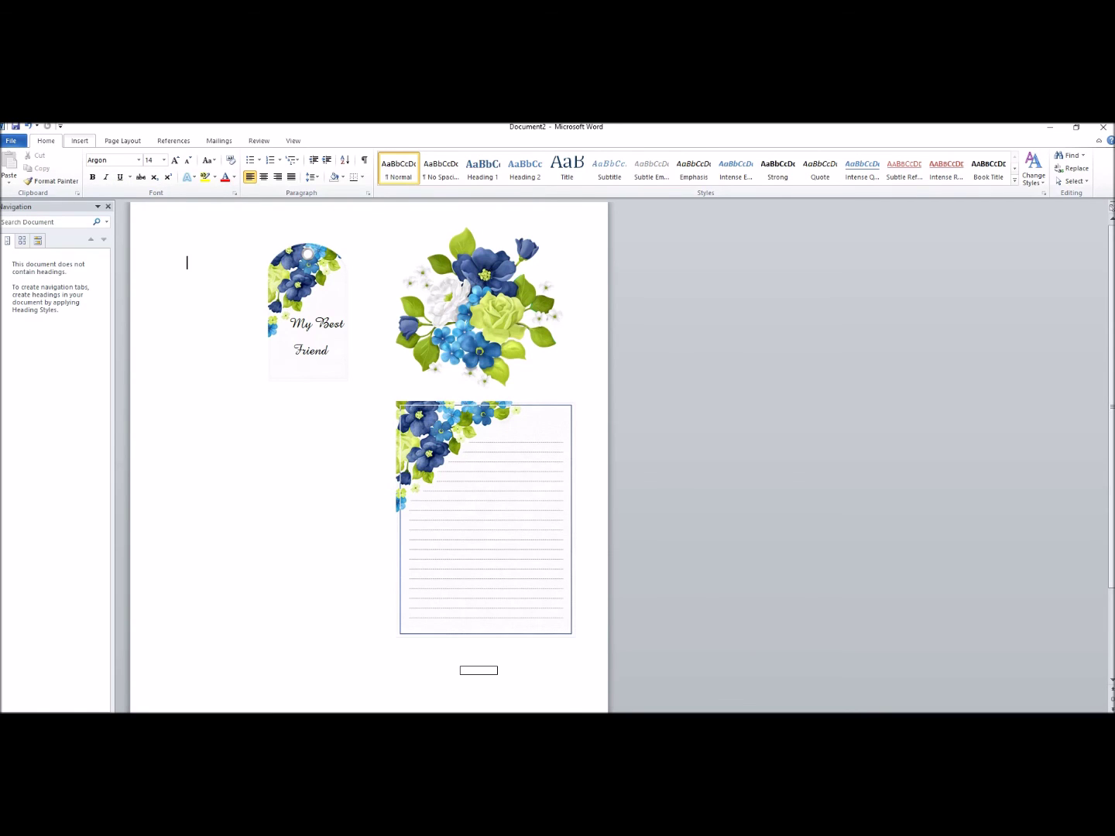
# Insert the wordart_enchanting_maryfran picture from the kit folder into the document.
pyautogui.click(80, 141)
pyautogui.click(117, 167)
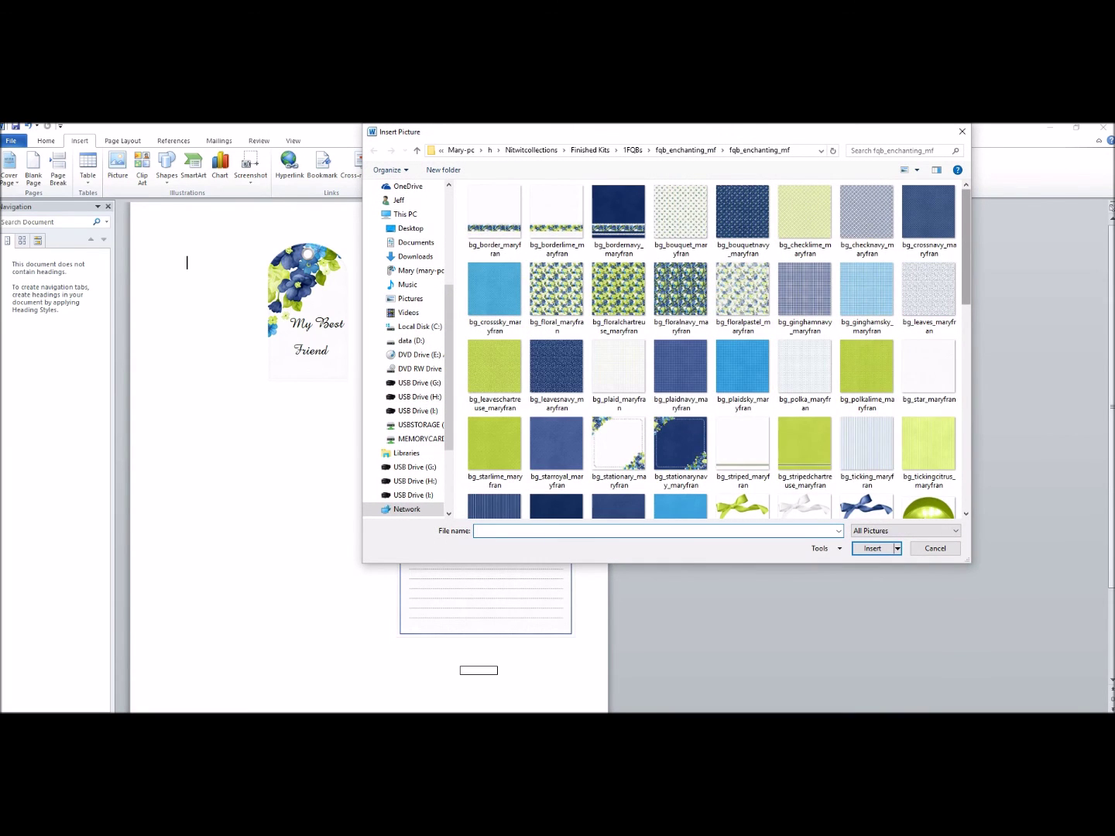
pyautogui.scroll(-10, 712, 349)
pyautogui.click(928, 441)
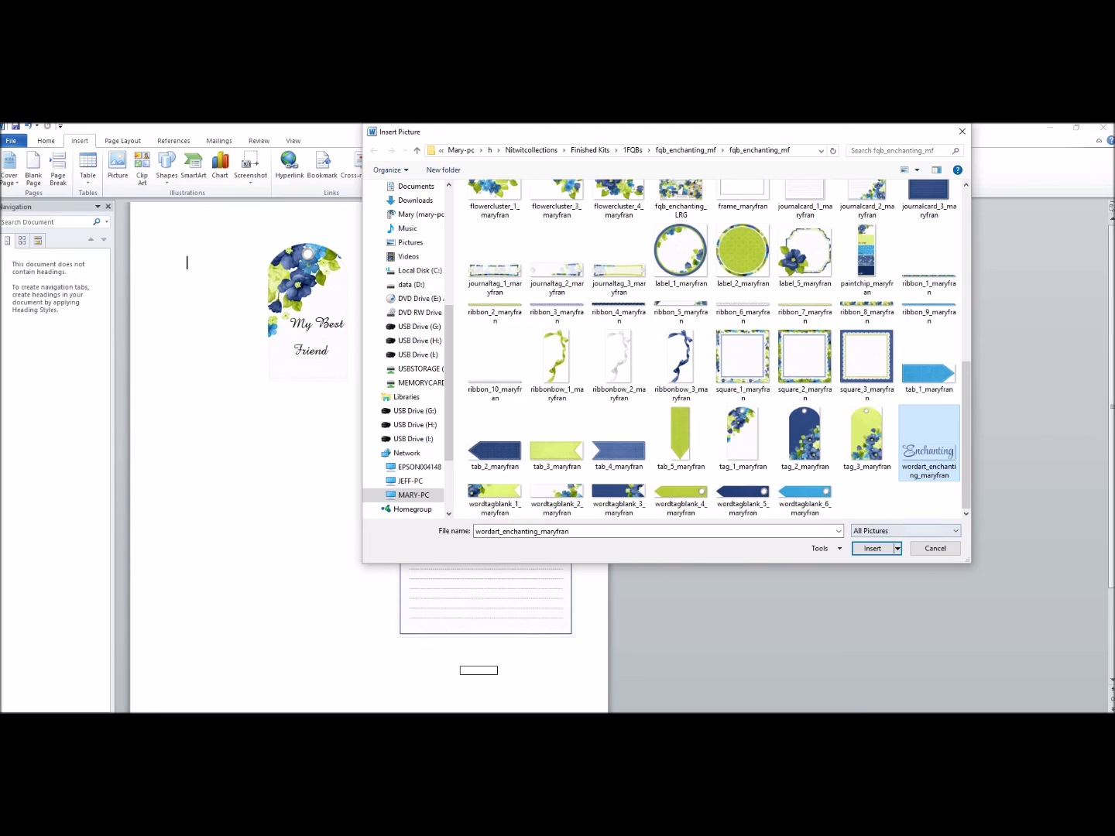
pyautogui.press('Return')
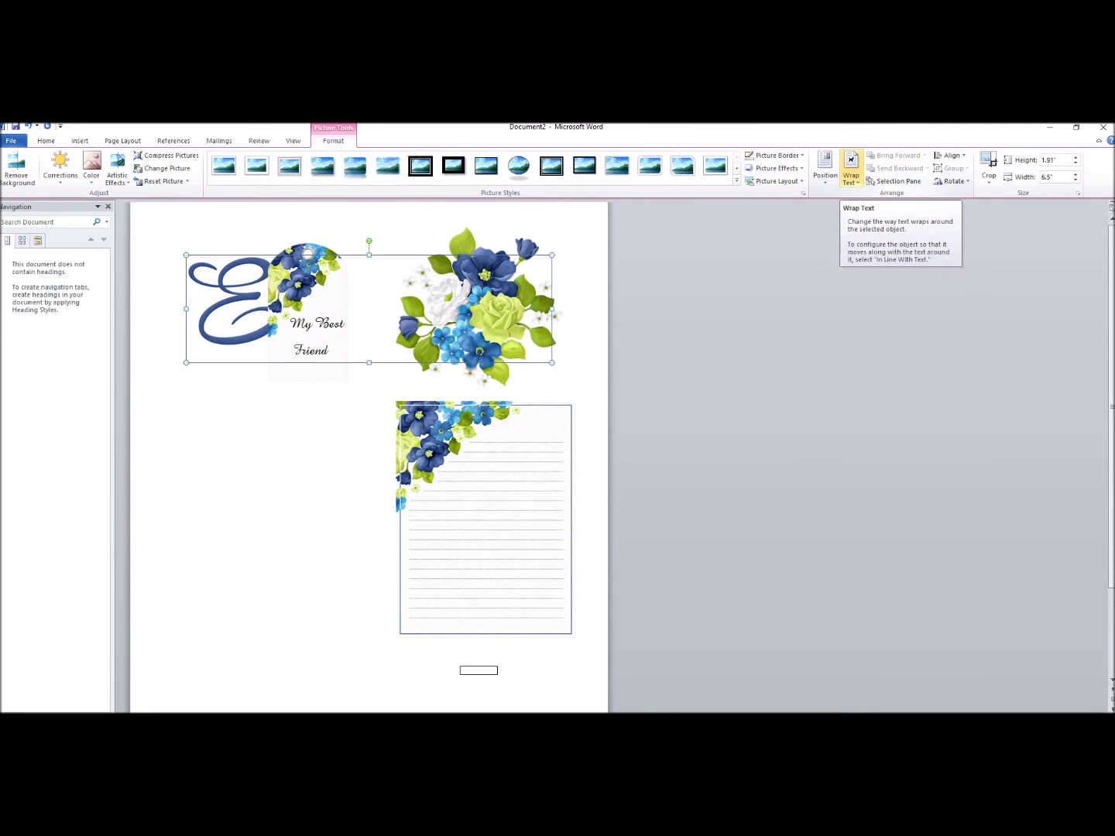
# Give the Enchanting word-art Tight text wrapping and move it lower on the page.
pyautogui.click(850, 170)
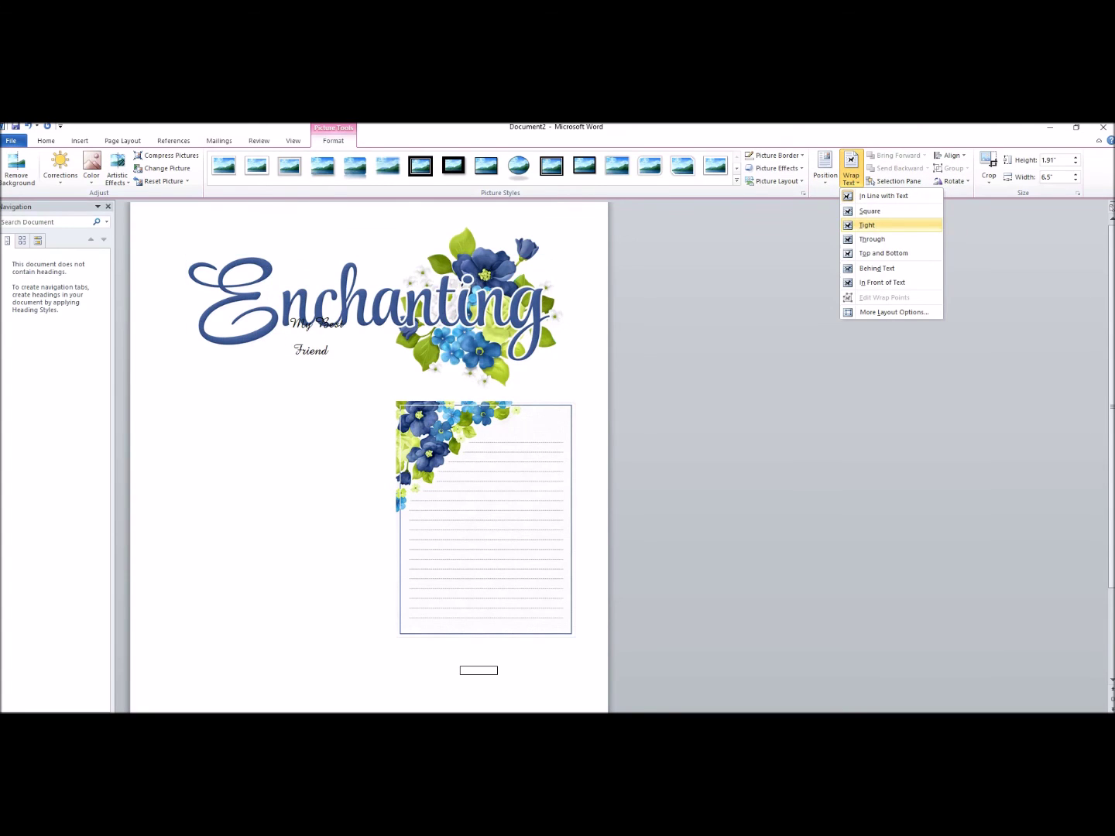
pyautogui.click(867, 225)
pyautogui.moveTo(369, 308); pyautogui.dragTo(424, 341)
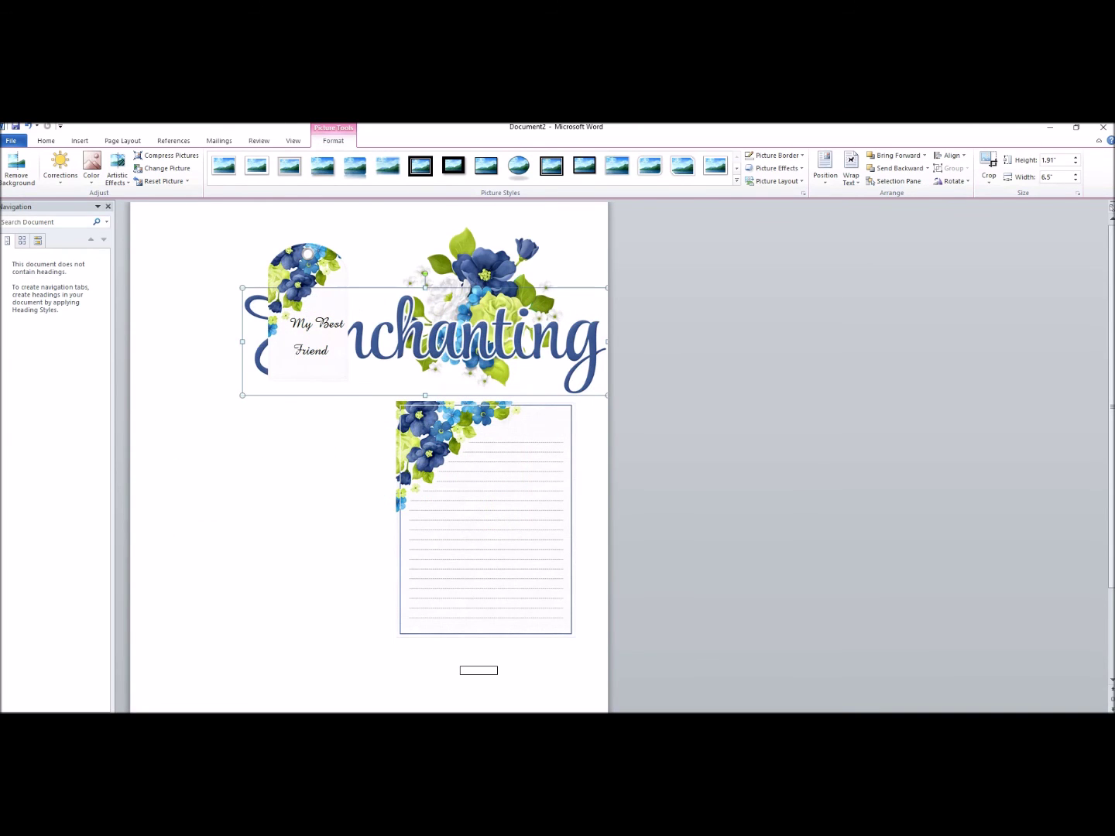